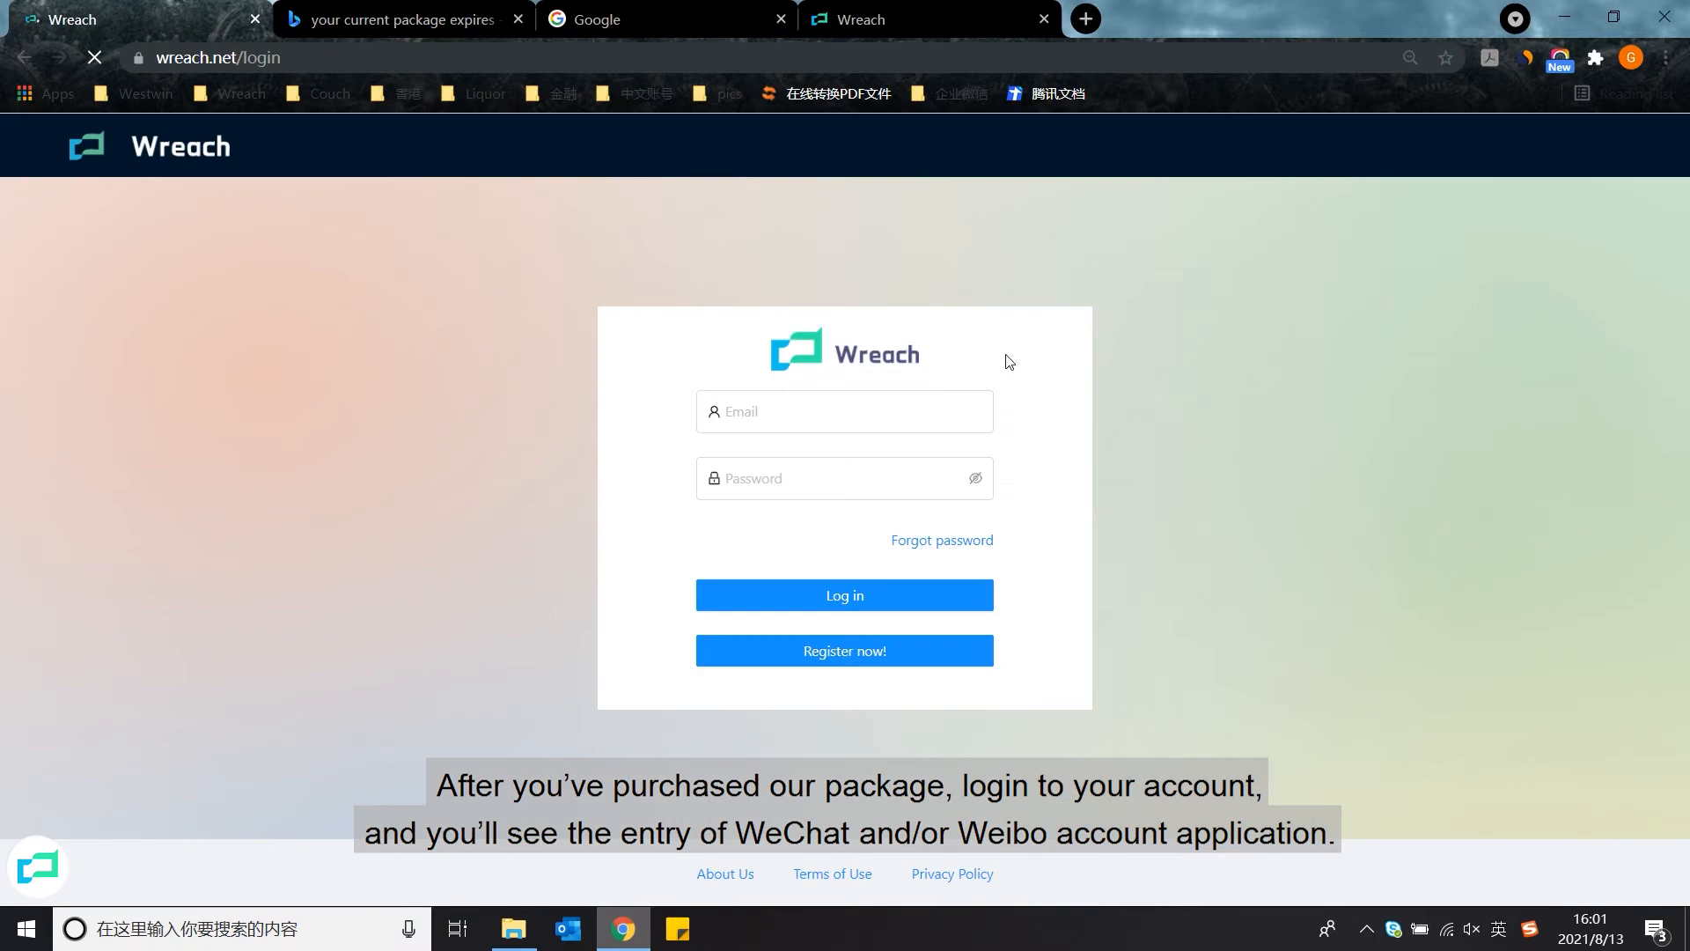
- Log in to the Wreach platform with the account's e-mail address and password
{"action": "left_click", "coordinate": [853, 406]}
{"action": "type", "text": "wreachpl"}
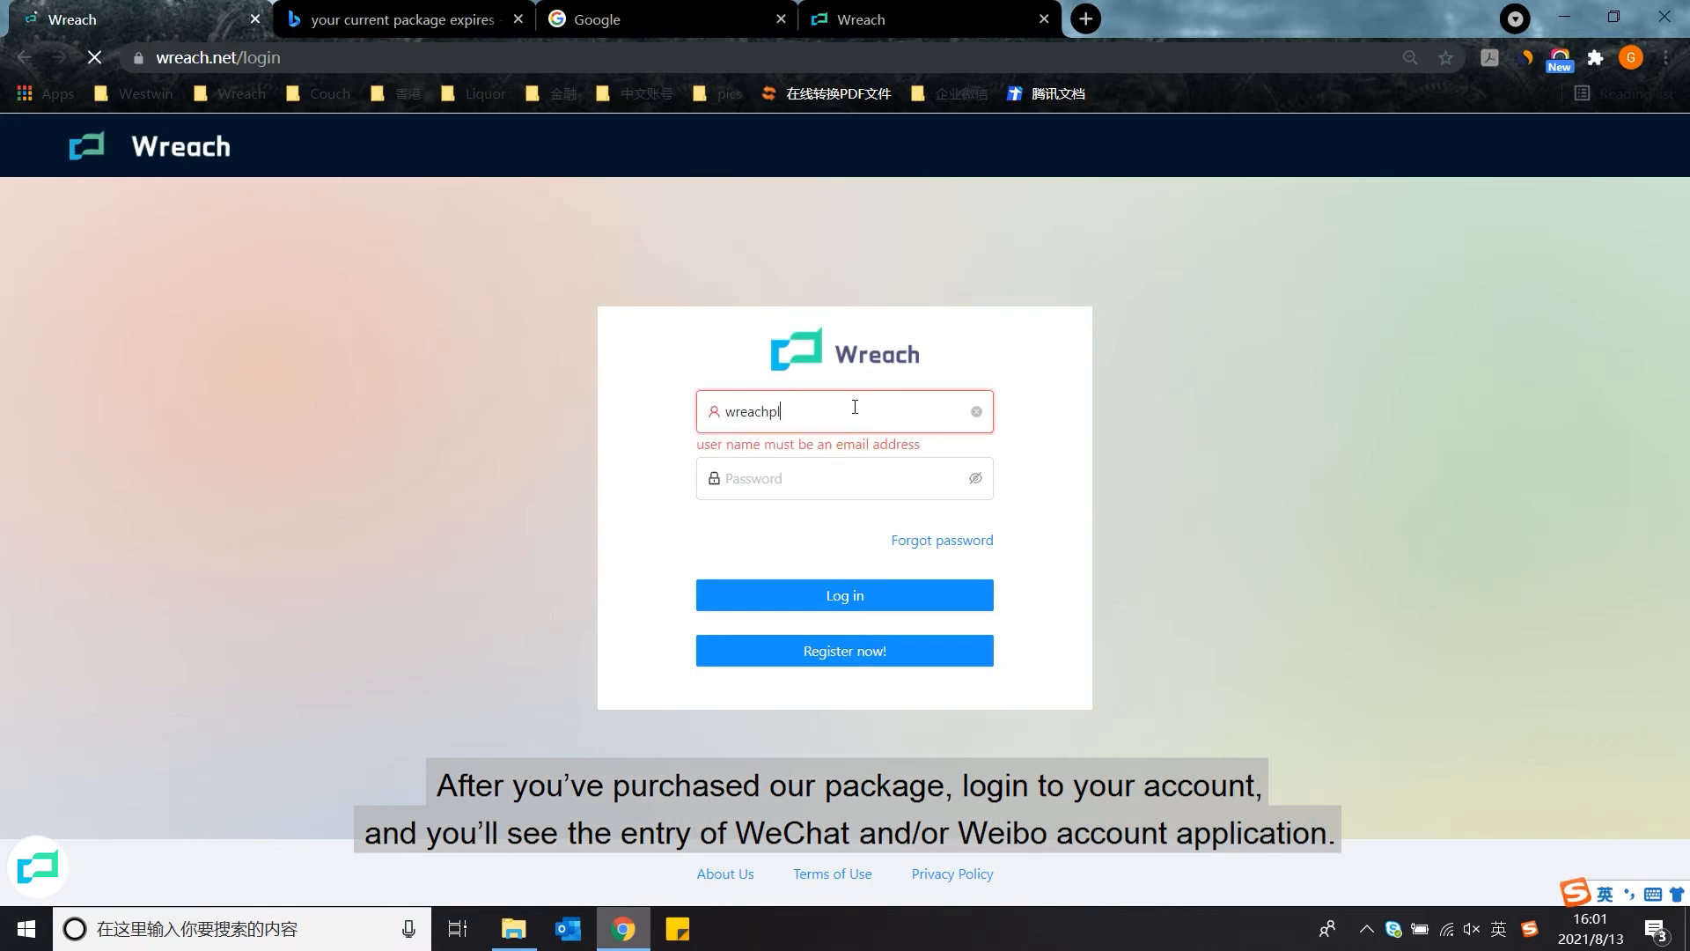
{"action": "type", "text": "•••••"}
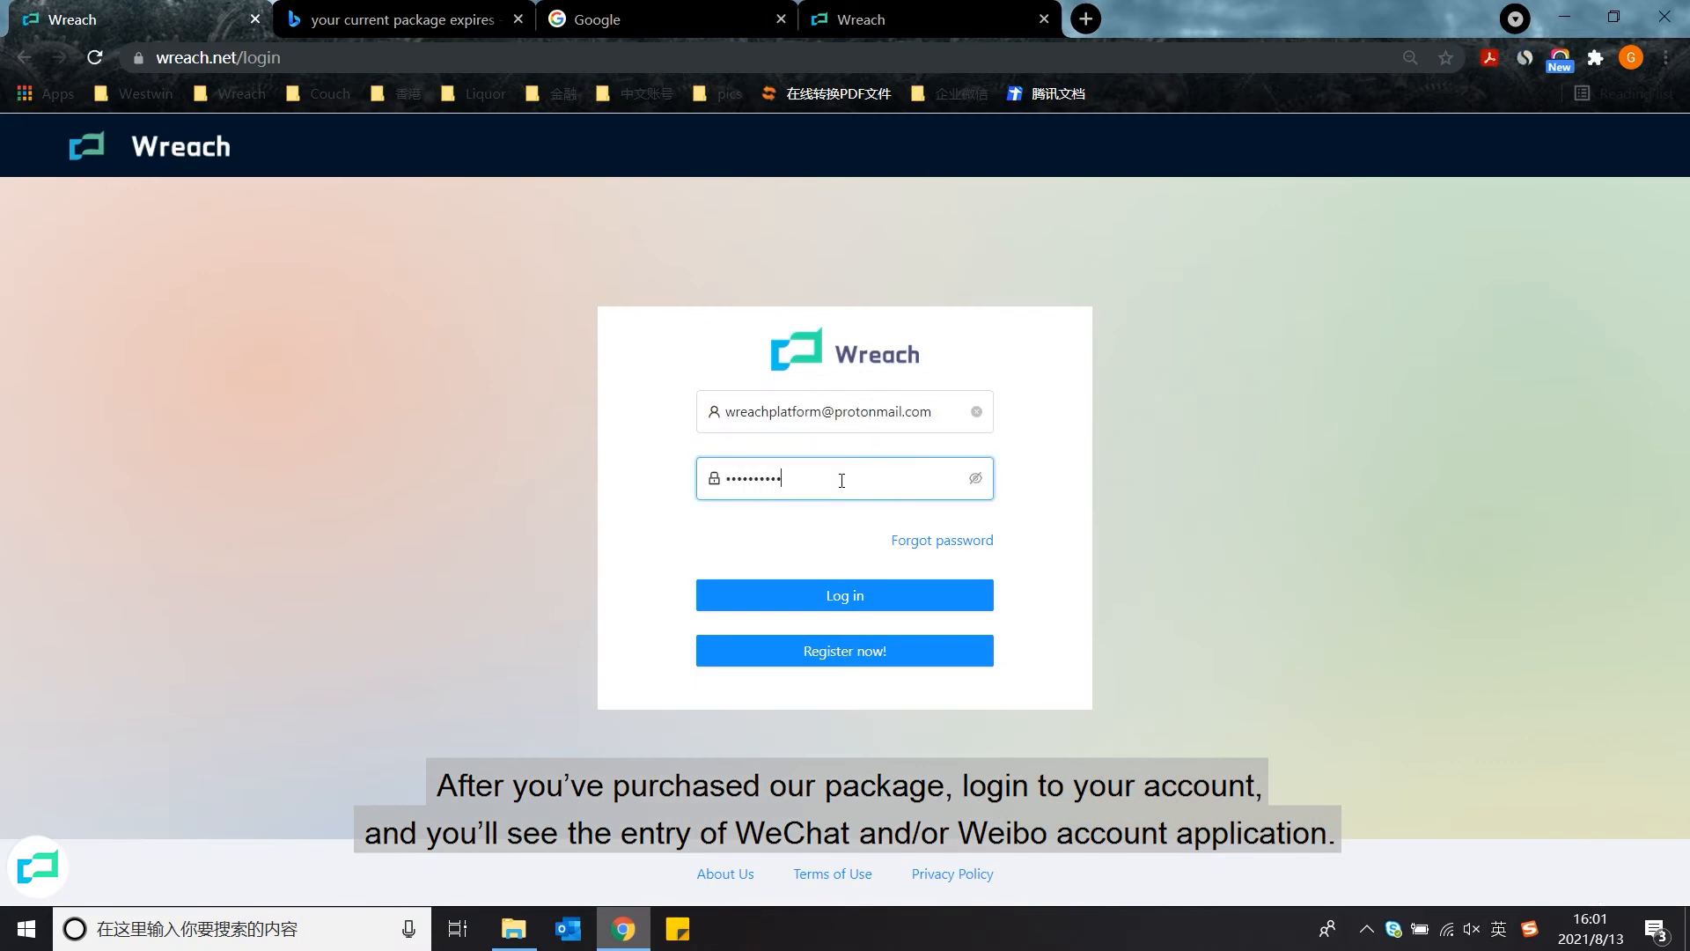
{"action": "key", "text": "Return"}
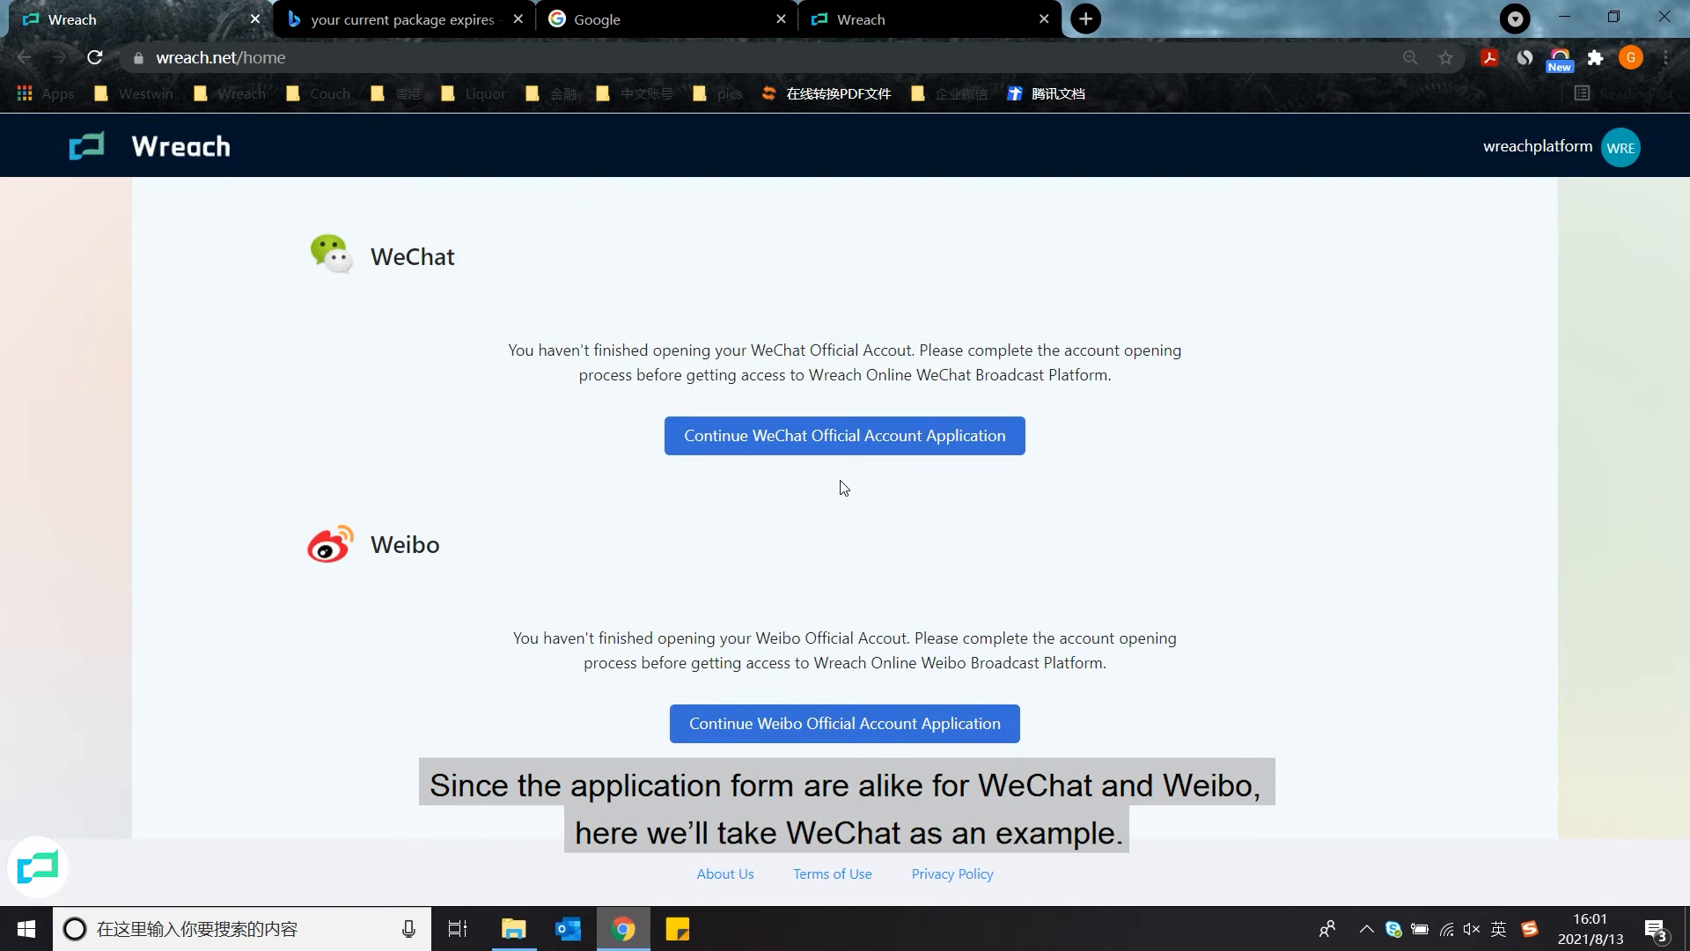
- Continue the WeChat Official Account application, accepting the Briefing & Document list and the authorization terms to reach Basic Info
{"action": "left_click", "coordinate": [907, 452]}
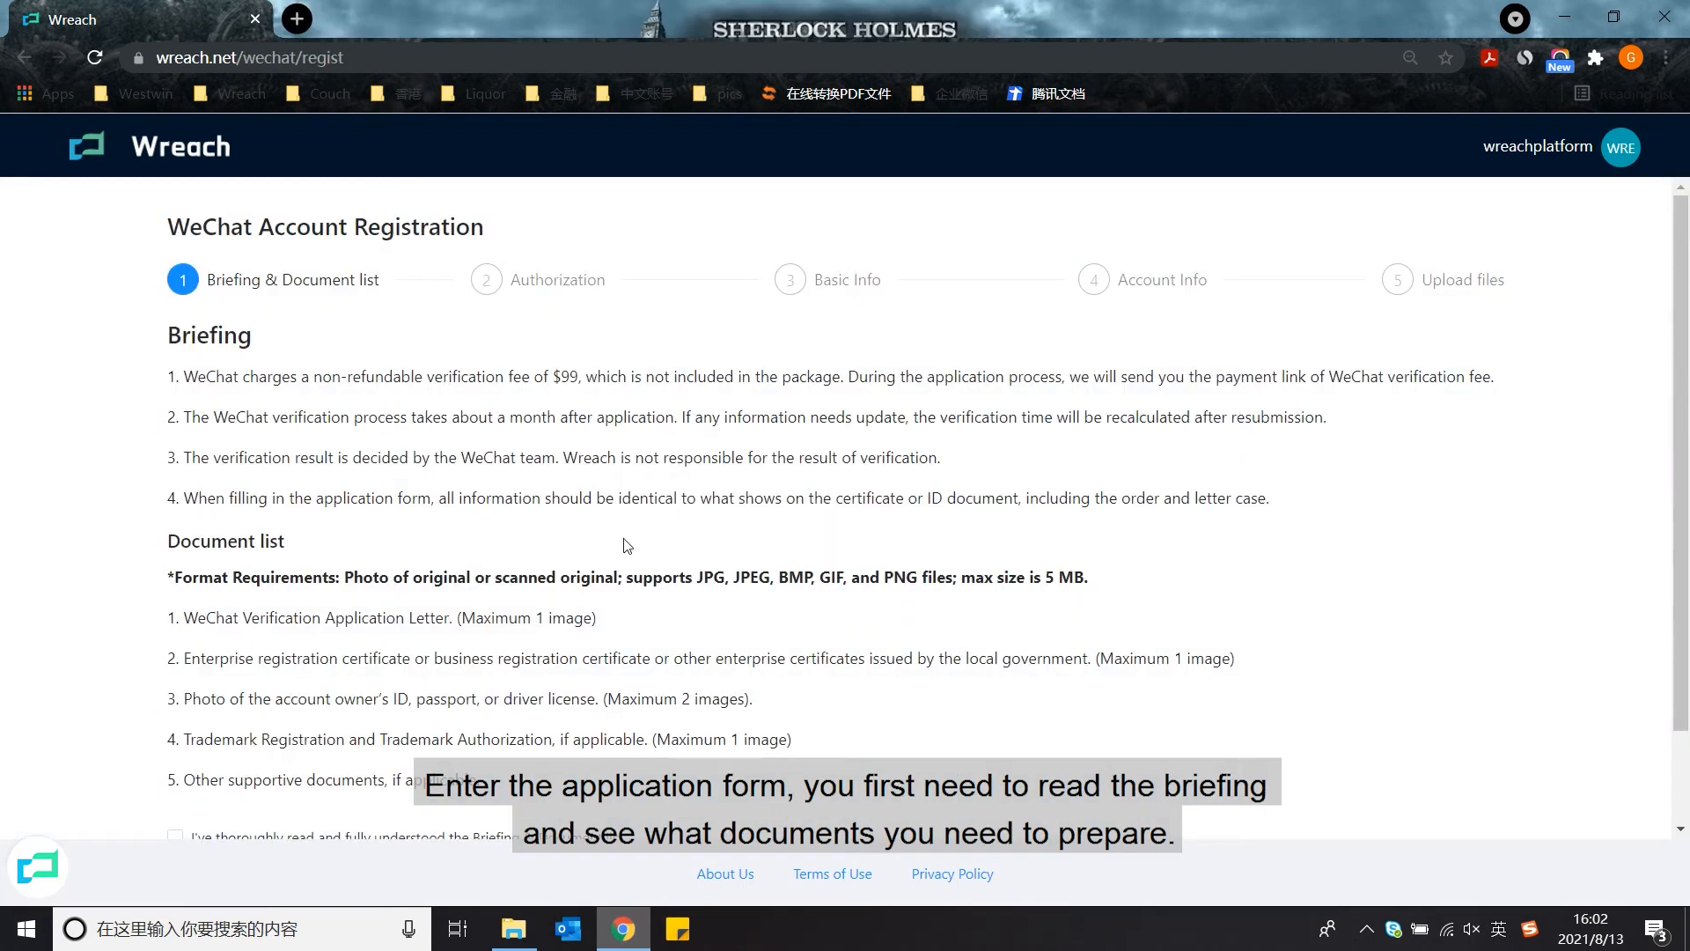
{"action": "scroll", "coordinate": [623, 545], "scroll_direction": "down", "scroll_amount": 2}
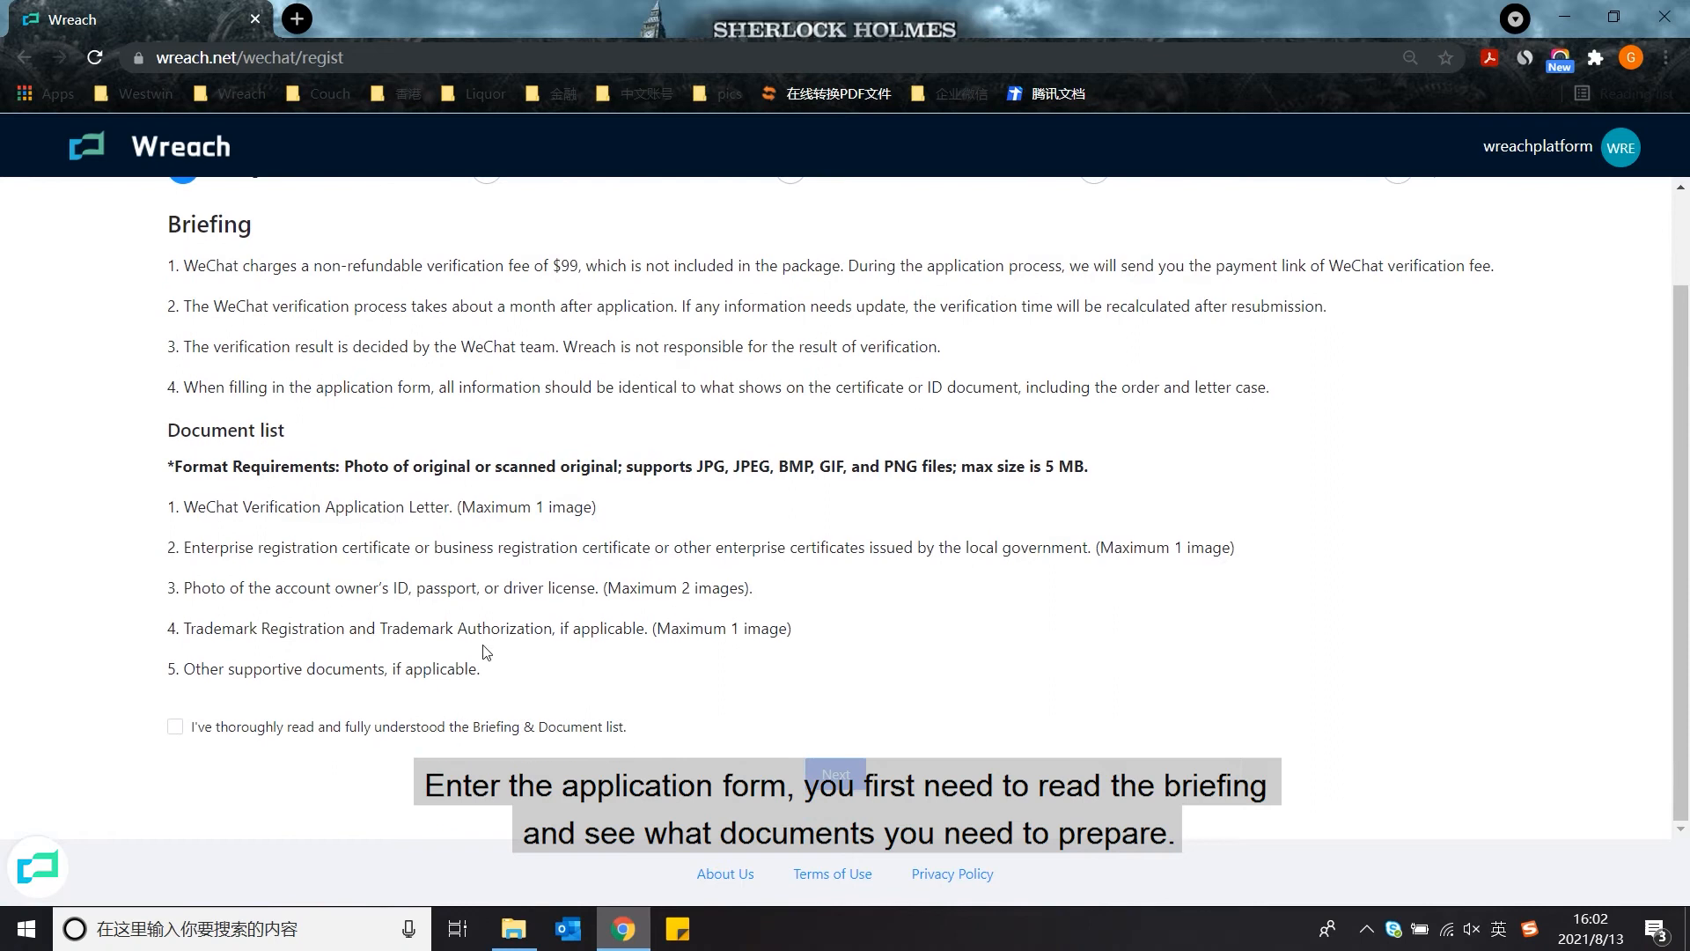
{"action": "left_click", "coordinate": [174, 729]}
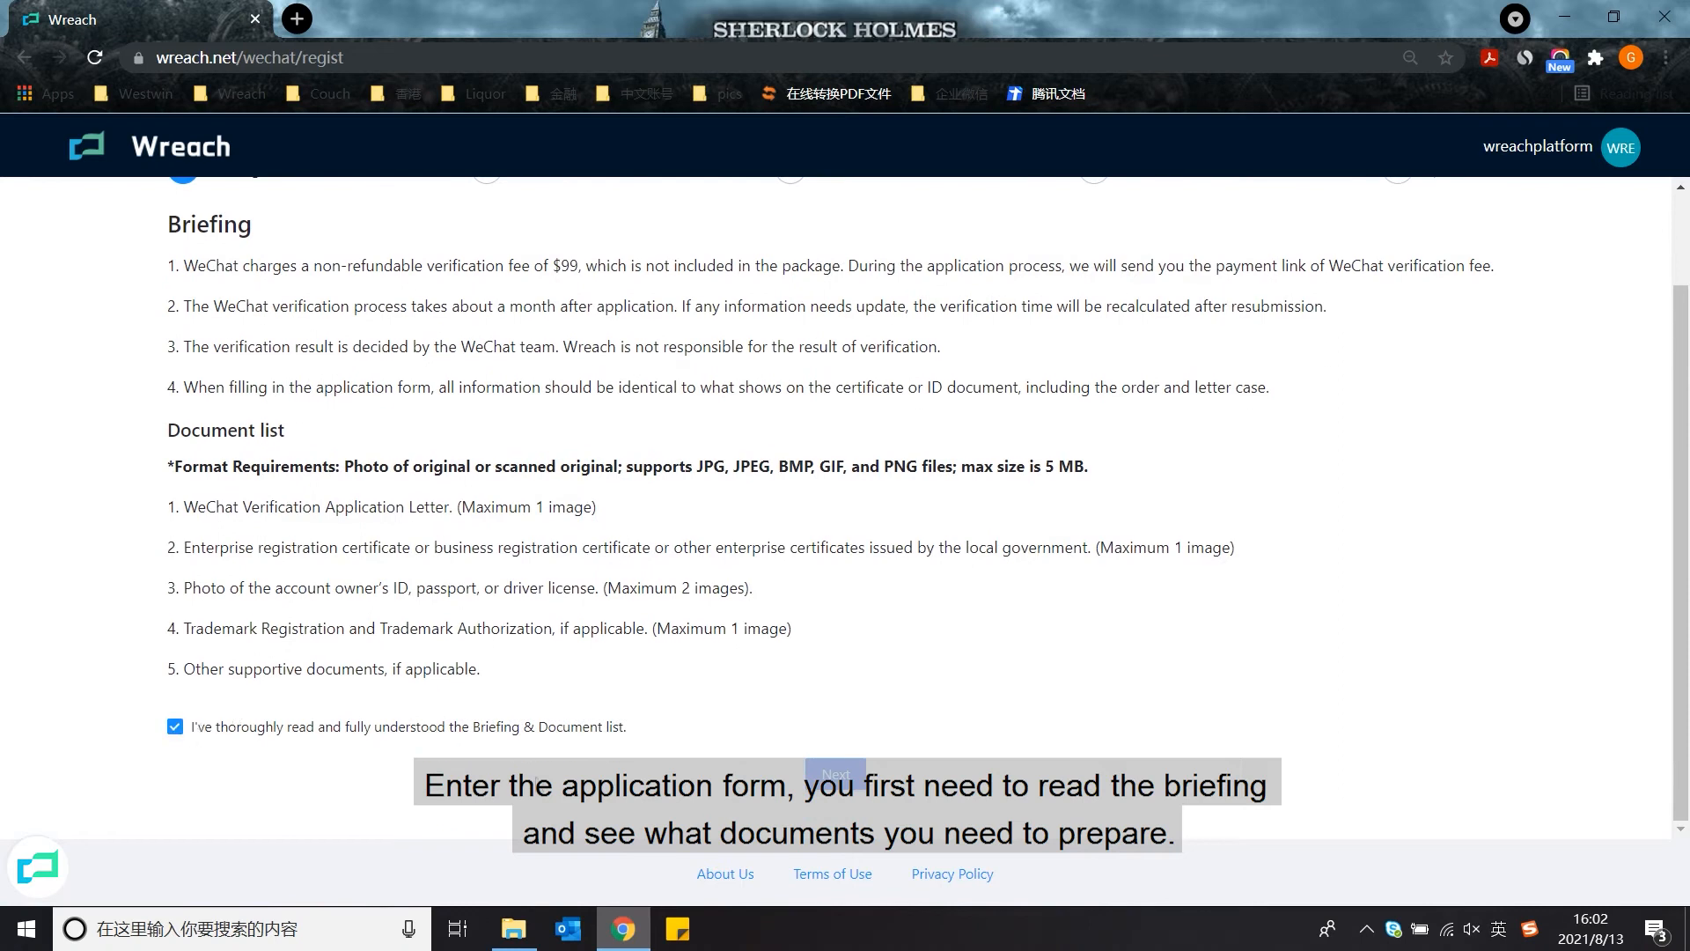
{"action": "left_click", "coordinate": [847, 779]}
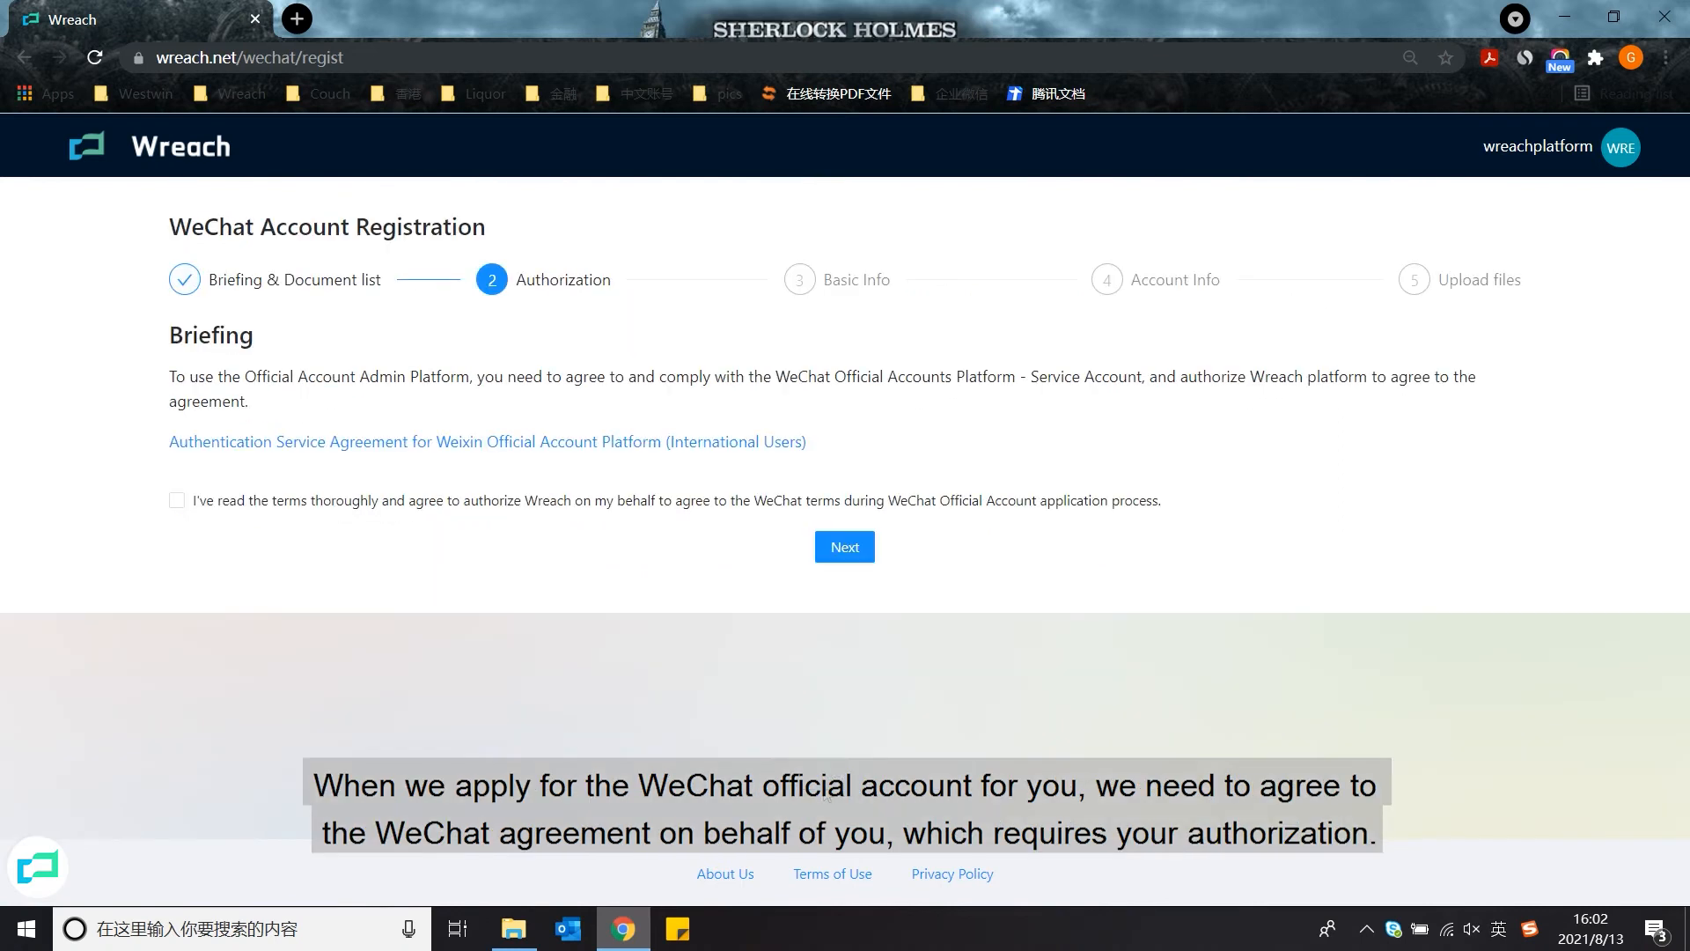
{"action": "left_click", "coordinate": [177, 500]}
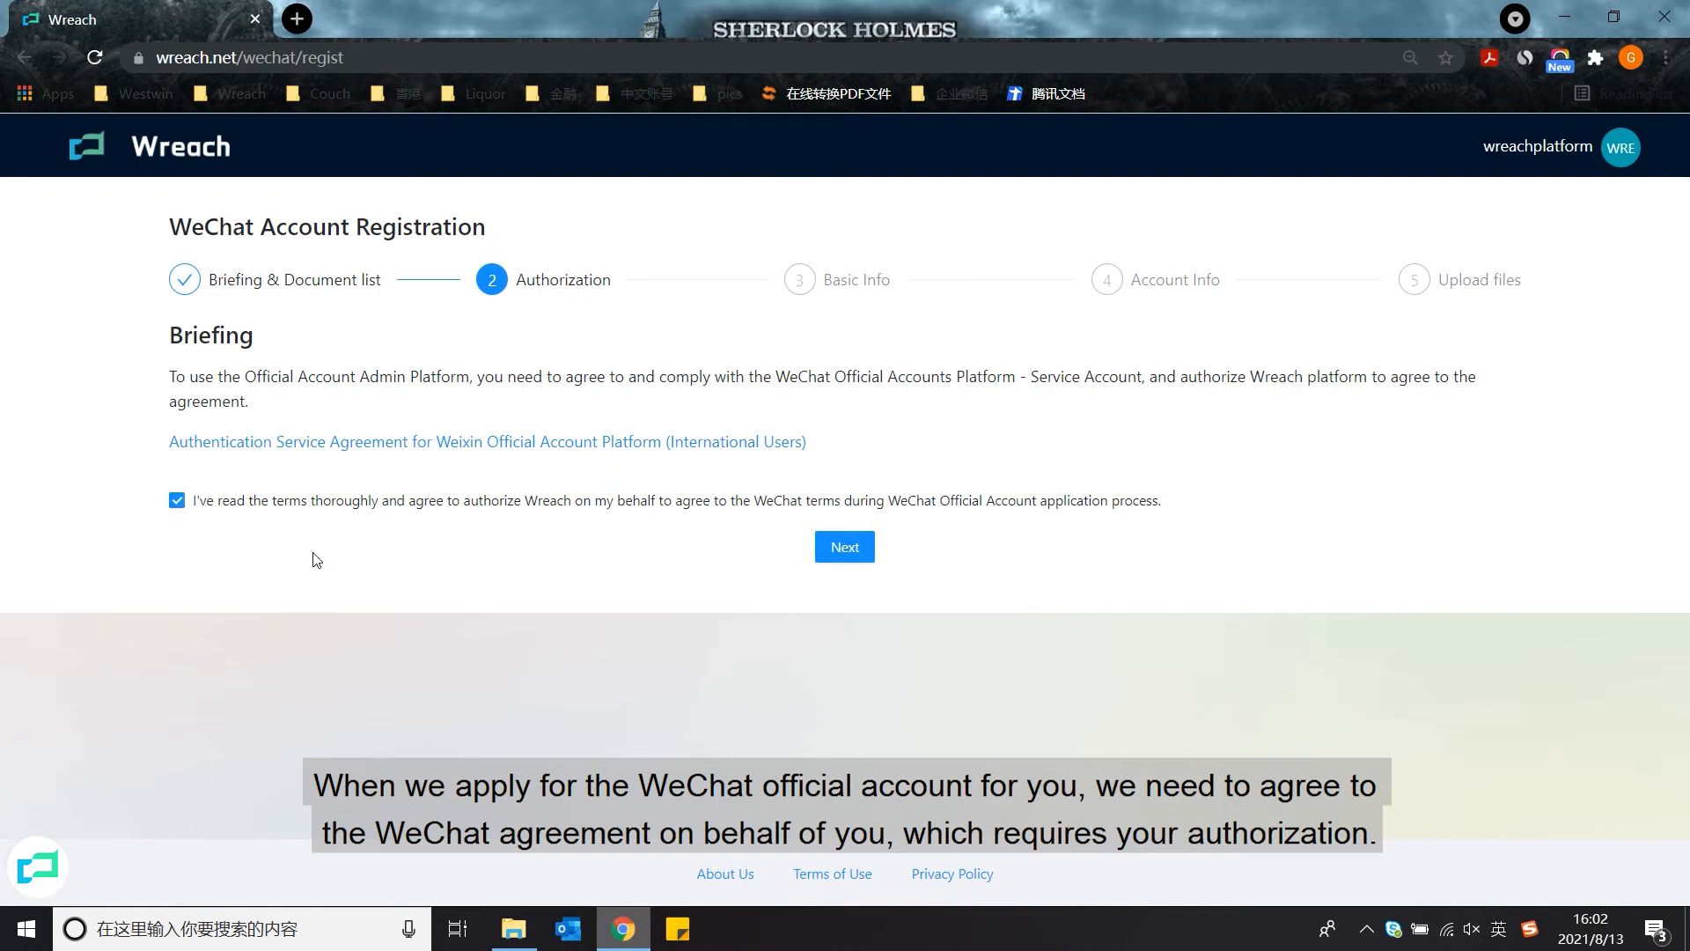
{"action": "left_click", "coordinate": [845, 546]}
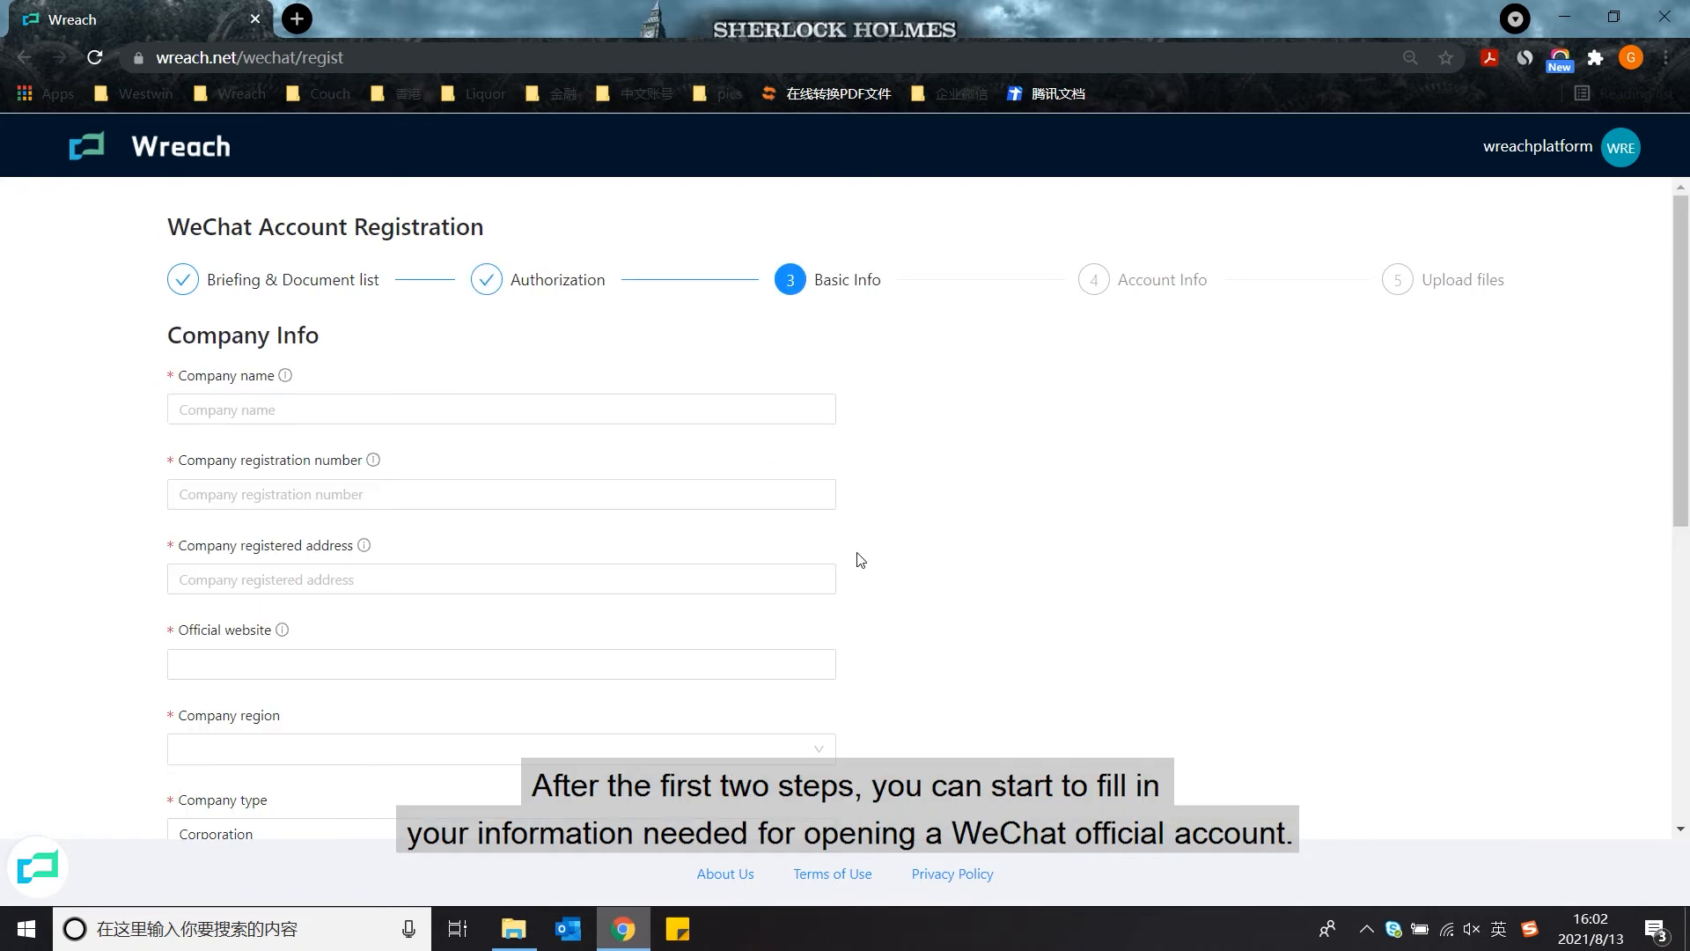
{"action": "left_click", "coordinate": [378, 407]}
{"action": "type", "text": "Wreach"}
{"action": "left_click", "coordinate": [351, 498]}
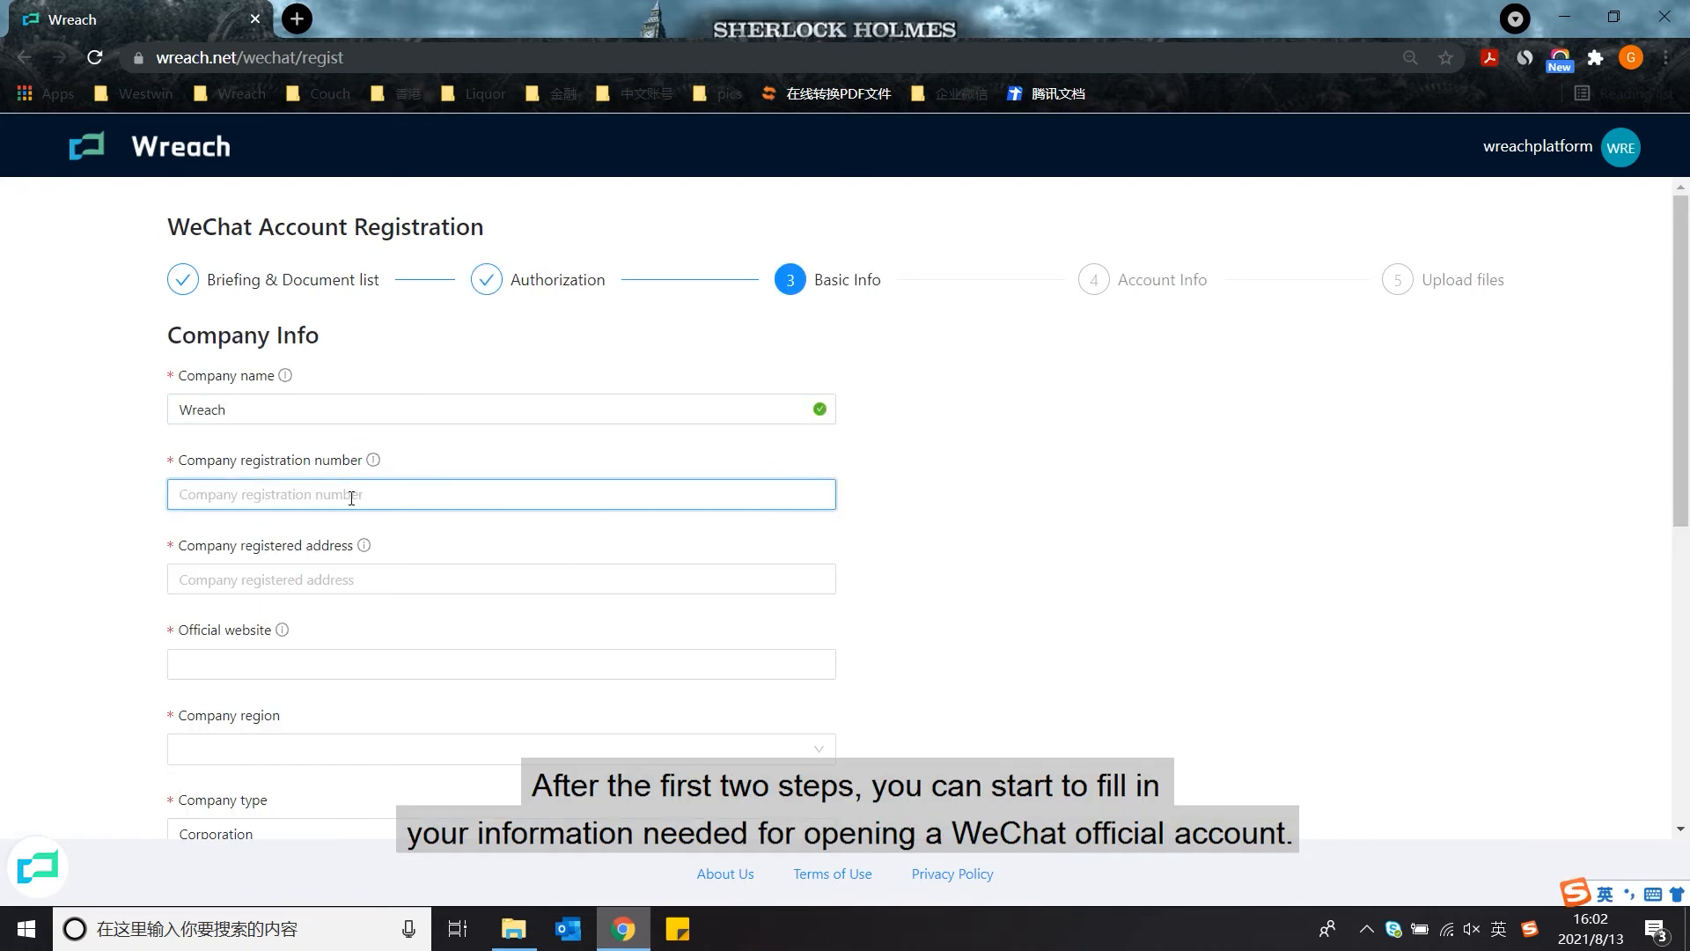
{"action": "type", "text": "ABC1234567"}
{"action": "left_click", "coordinate": [373, 584]}
{"action": "type", "text": "123"}
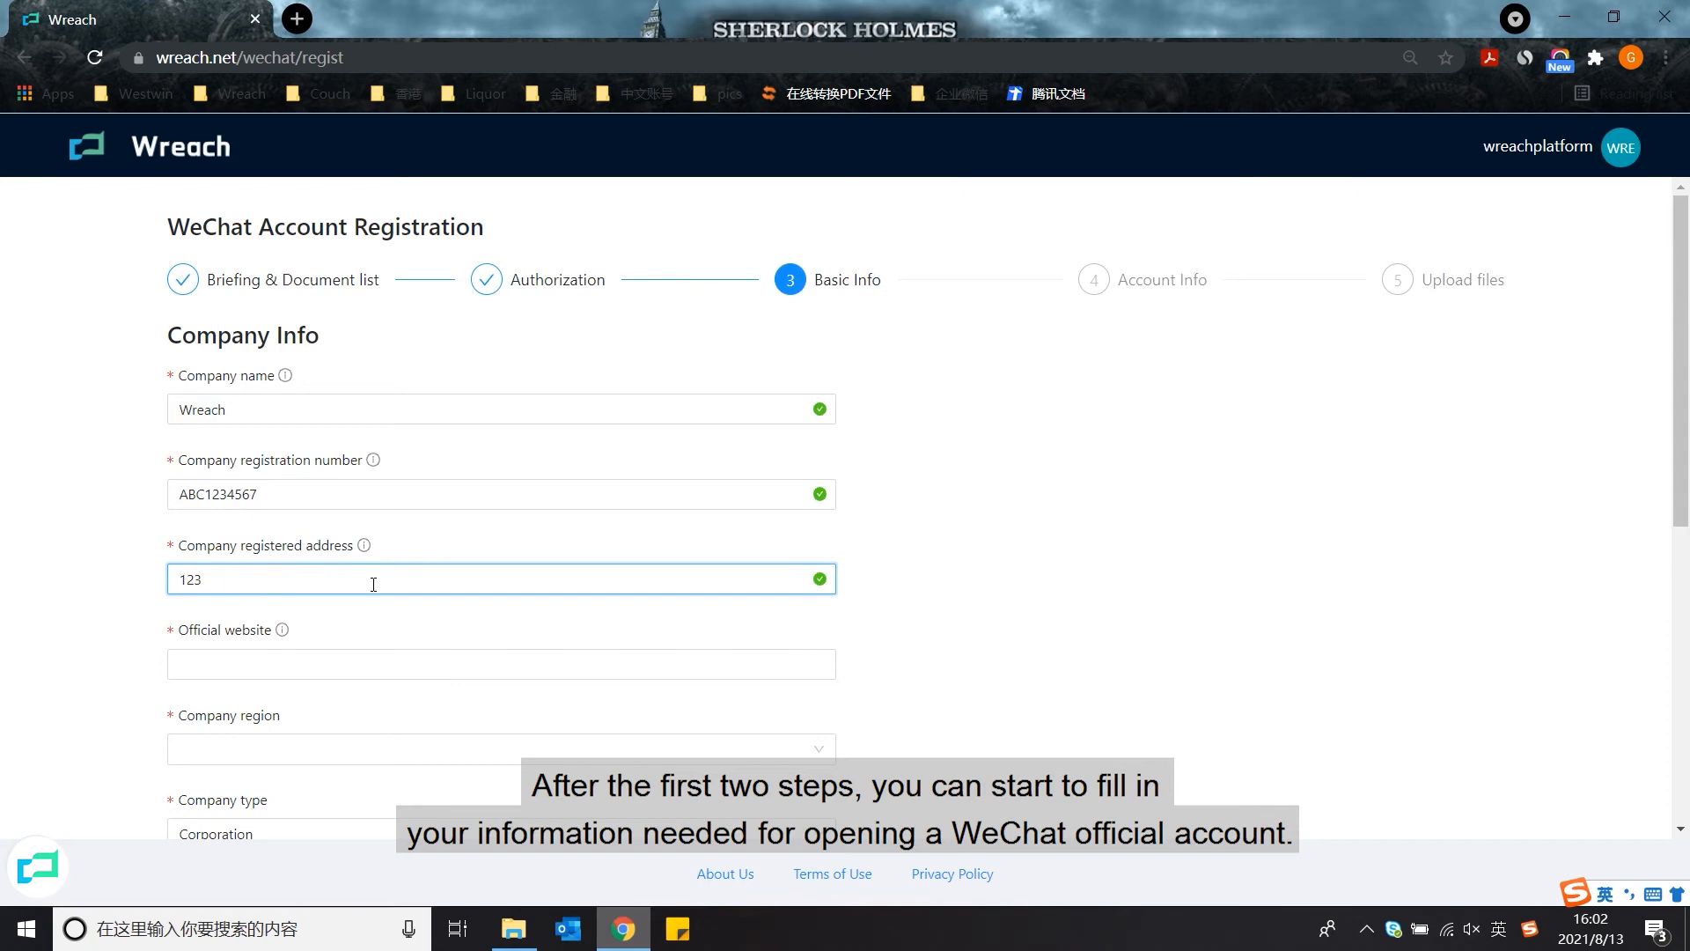
{"action": "type", "text": " Street, London"}
{"action": "left_click", "coordinate": [387, 663]}
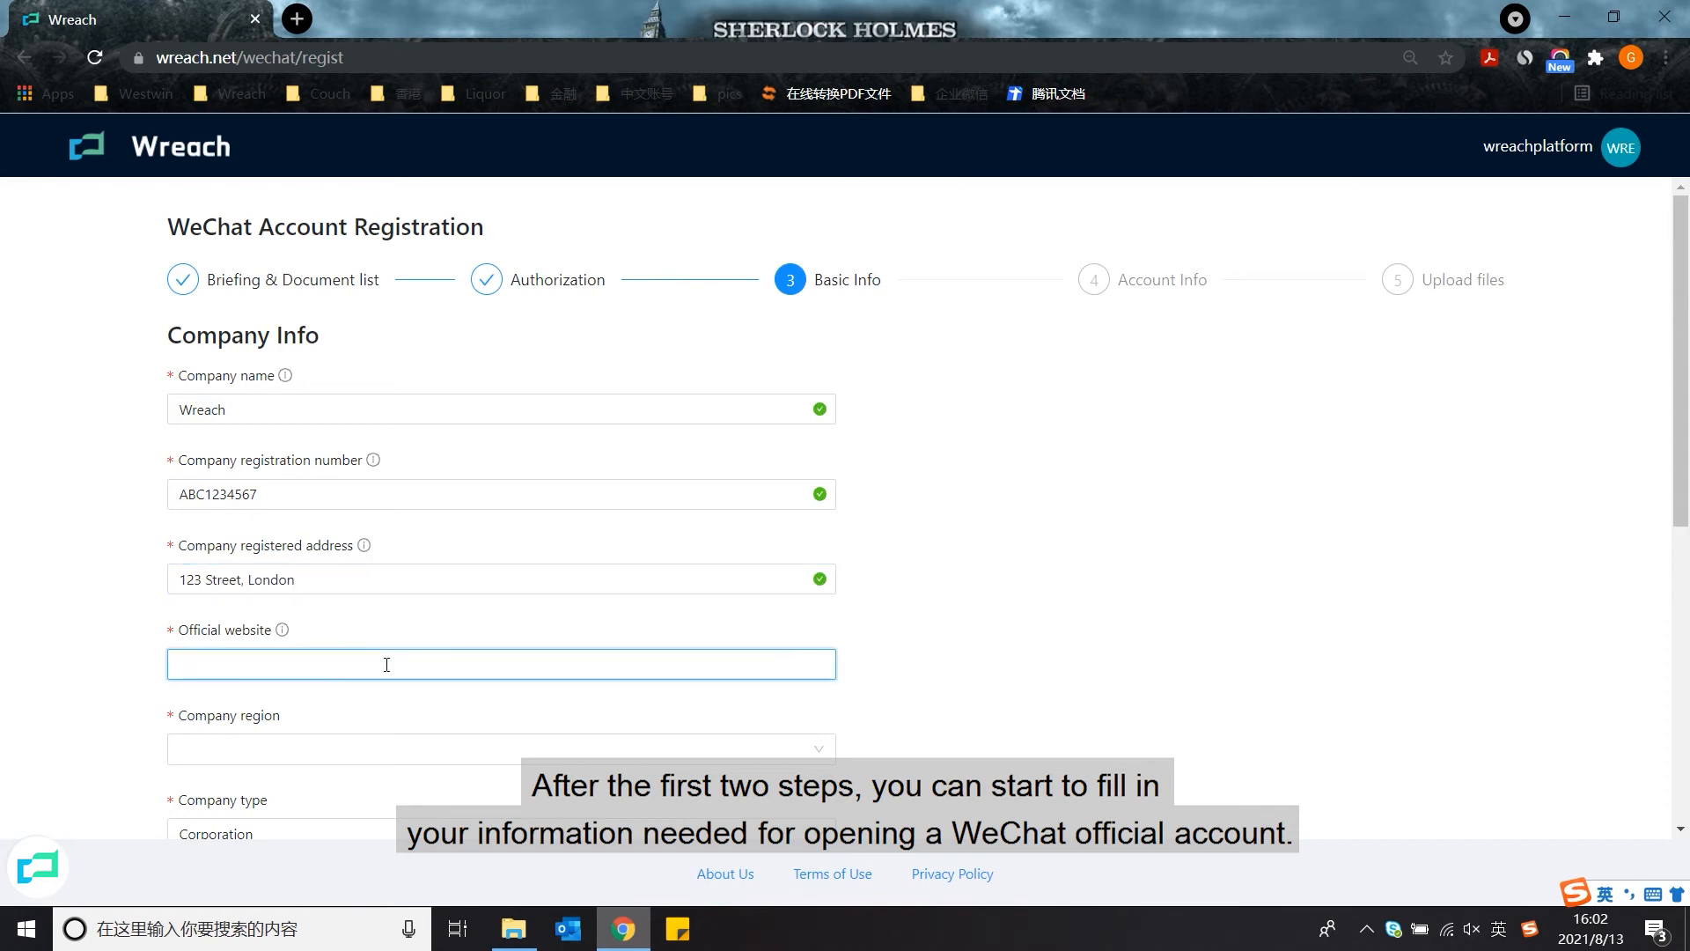
{"action": "type", "text": "www.wreach.net"}
- Set both the company region and the region/country of business operation to United Kingdom
{"action": "scroll", "coordinate": [513, 622], "scroll_direction": "down", "scroll_amount": 3}
{"action": "left_click", "coordinate": [387, 528]}
{"action": "scroll", "coordinate": [387, 697], "scroll_direction": "down", "scroll_amount": 10}
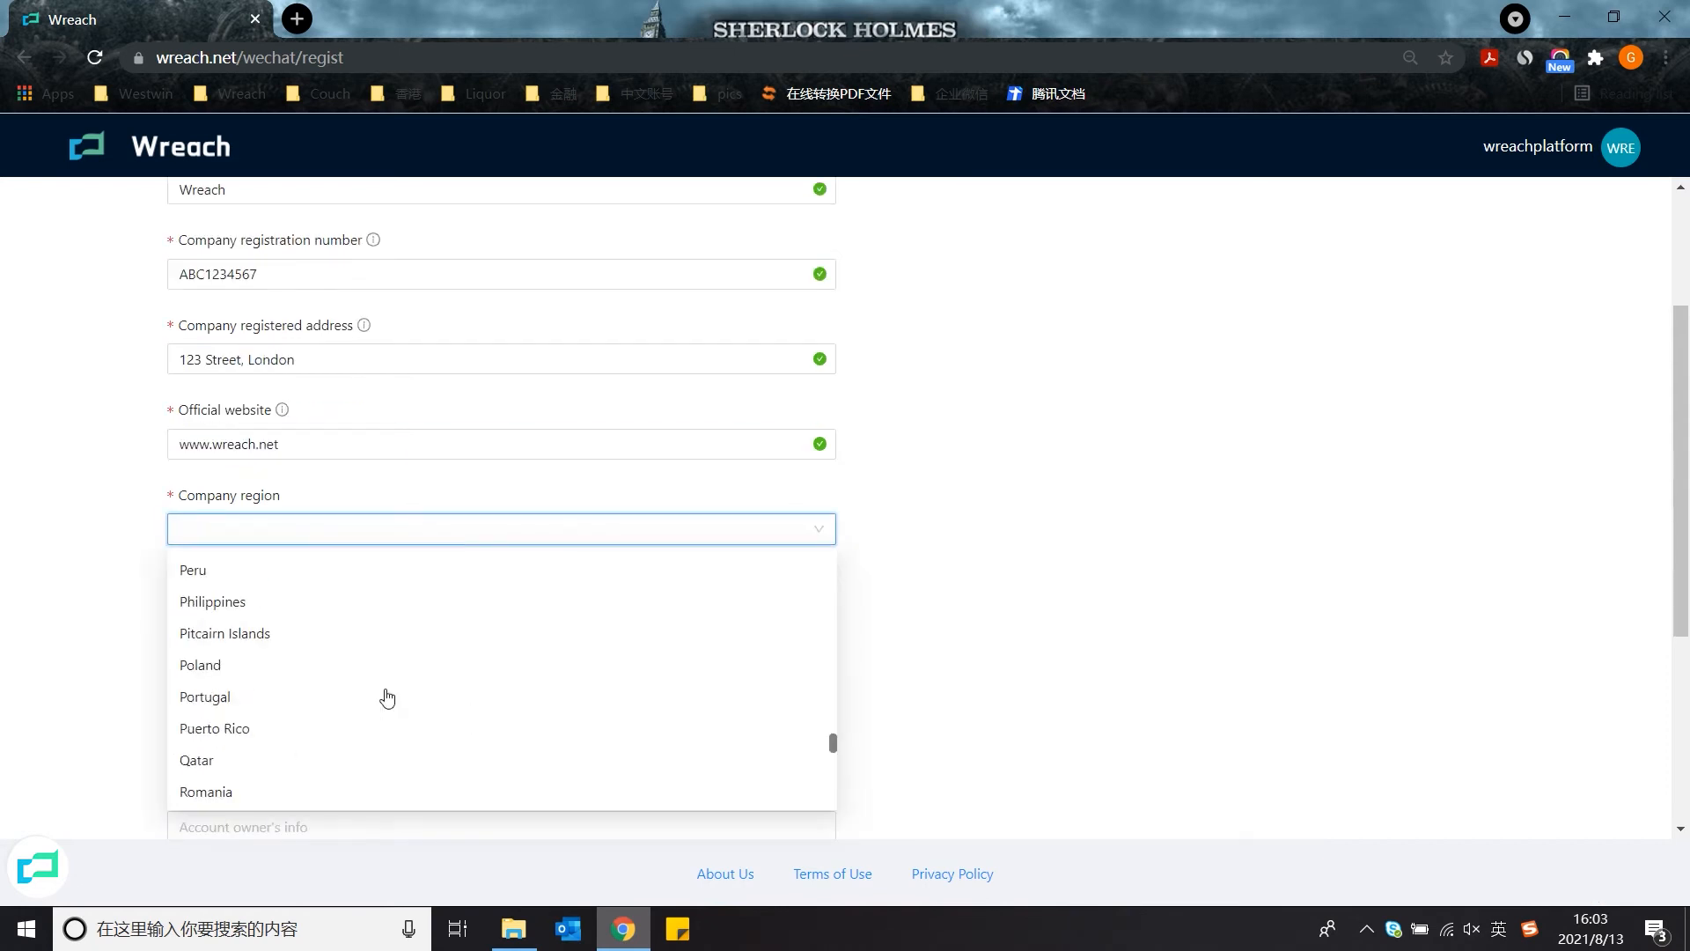
{"action": "scroll", "coordinate": [387, 697], "scroll_direction": "down", "scroll_amount": 10}
{"action": "left_click", "coordinate": [290, 653]}
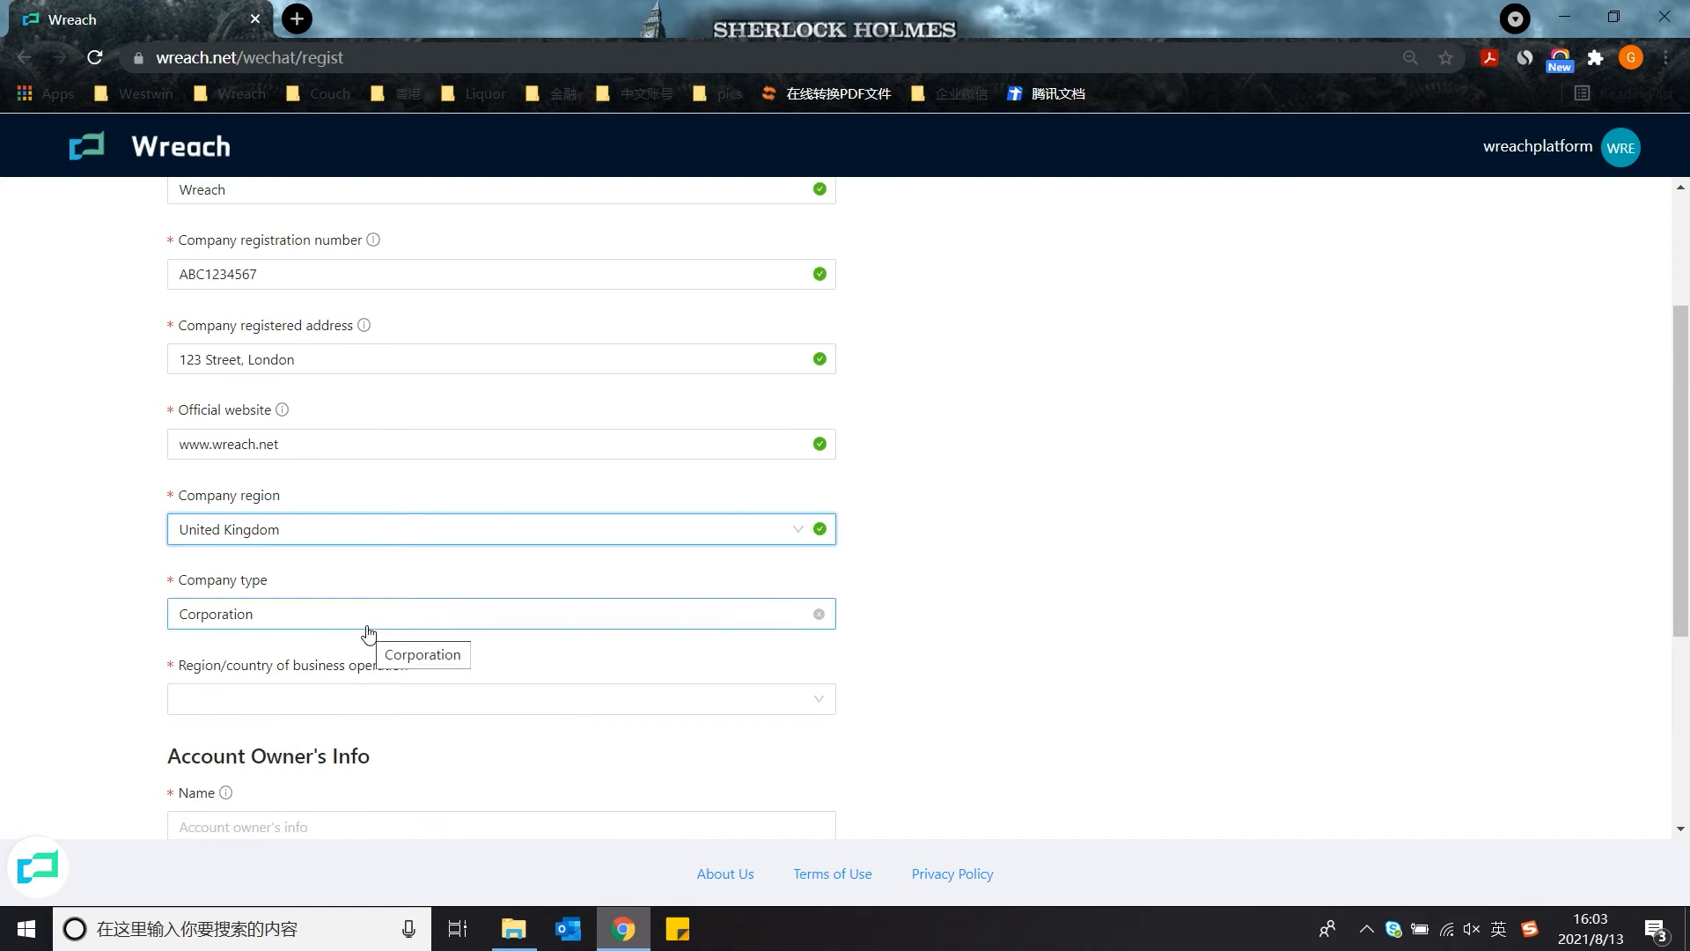
{"action": "left_click", "coordinate": [398, 697]}
{"action": "scroll", "coordinate": [456, 585], "scroll_direction": "down", "scroll_amount": 10}
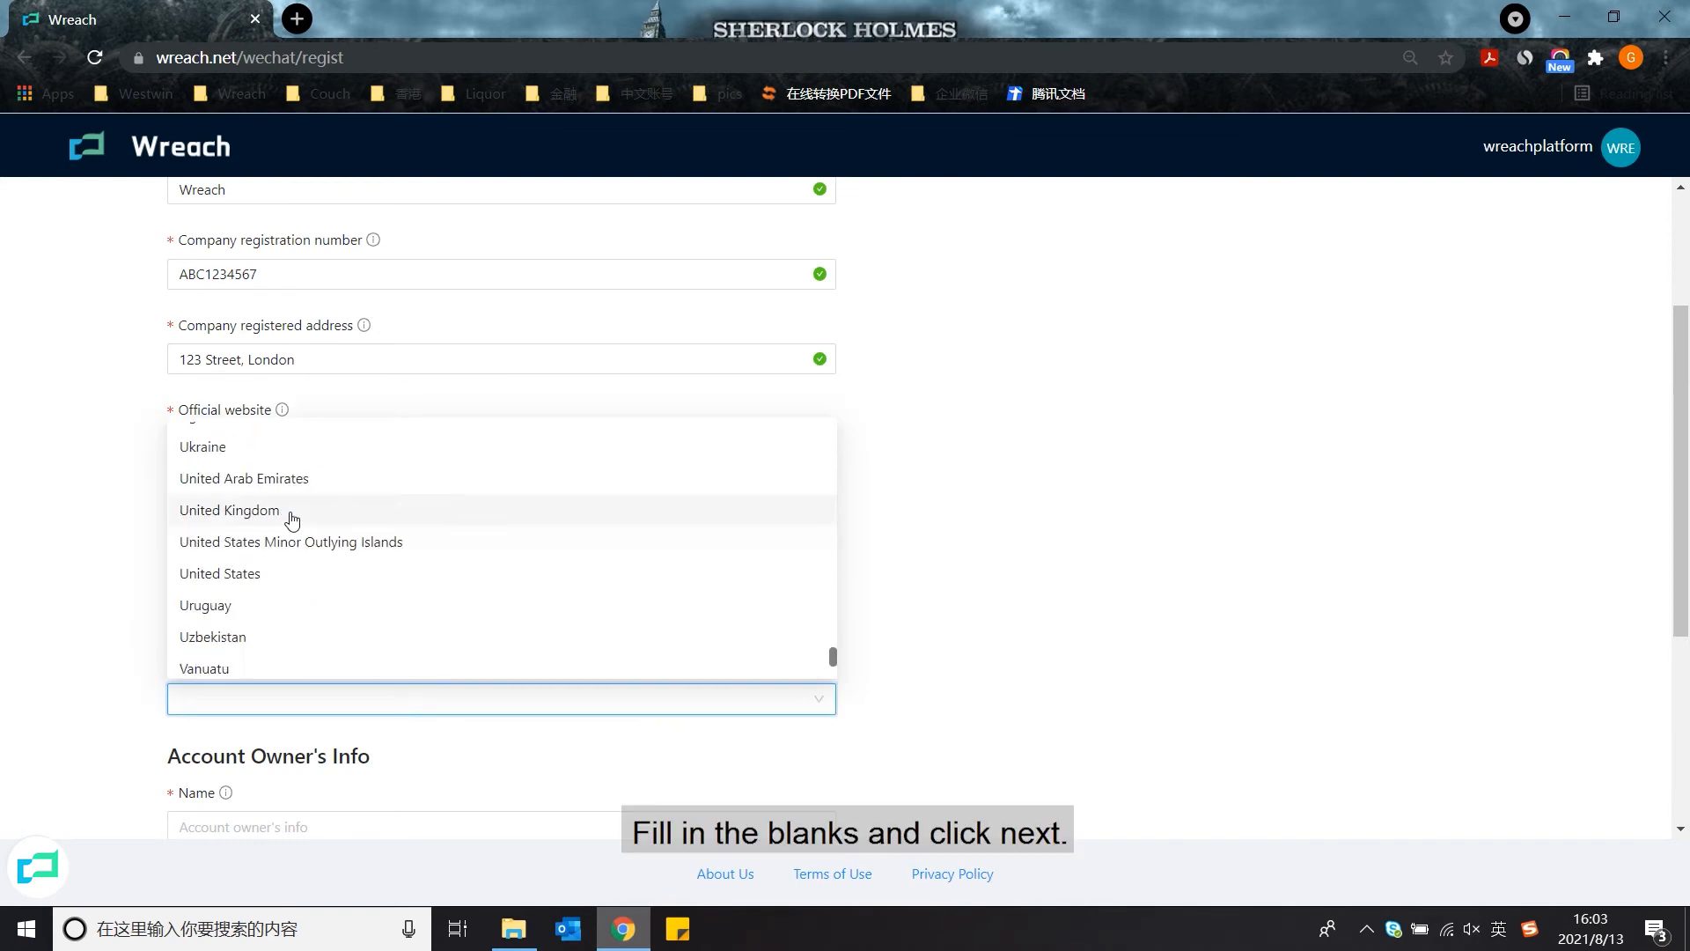
{"action": "left_click", "coordinate": [293, 519]}
- Enter the account owner's full name and mobile phone number with the +44 country code
{"action": "scroll", "coordinate": [440, 507], "scroll_direction": "down", "scroll_amount": 3}
{"action": "left_click", "coordinate": [525, 495]}
{"action": "type", "text": "John Smith"}
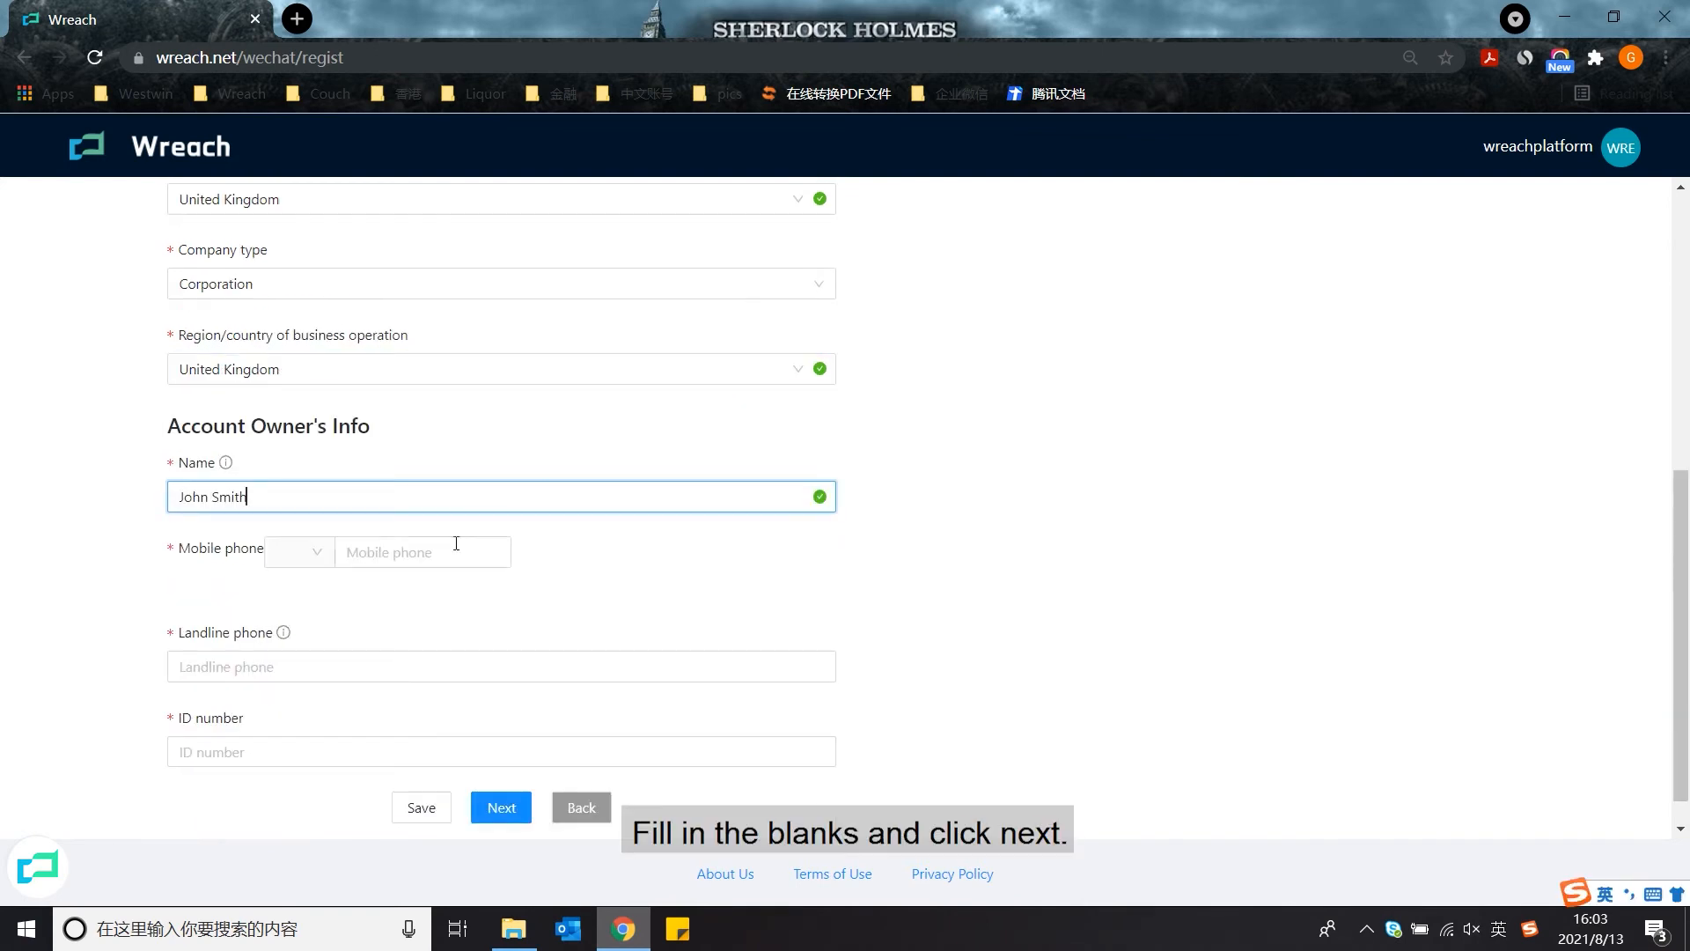
{"action": "left_click", "coordinate": [299, 552]}
{"action": "left_click", "coordinate": [300, 748]}
{"action": "left_click", "coordinate": [427, 551]}
{"action": "type", "text": "12345679"}
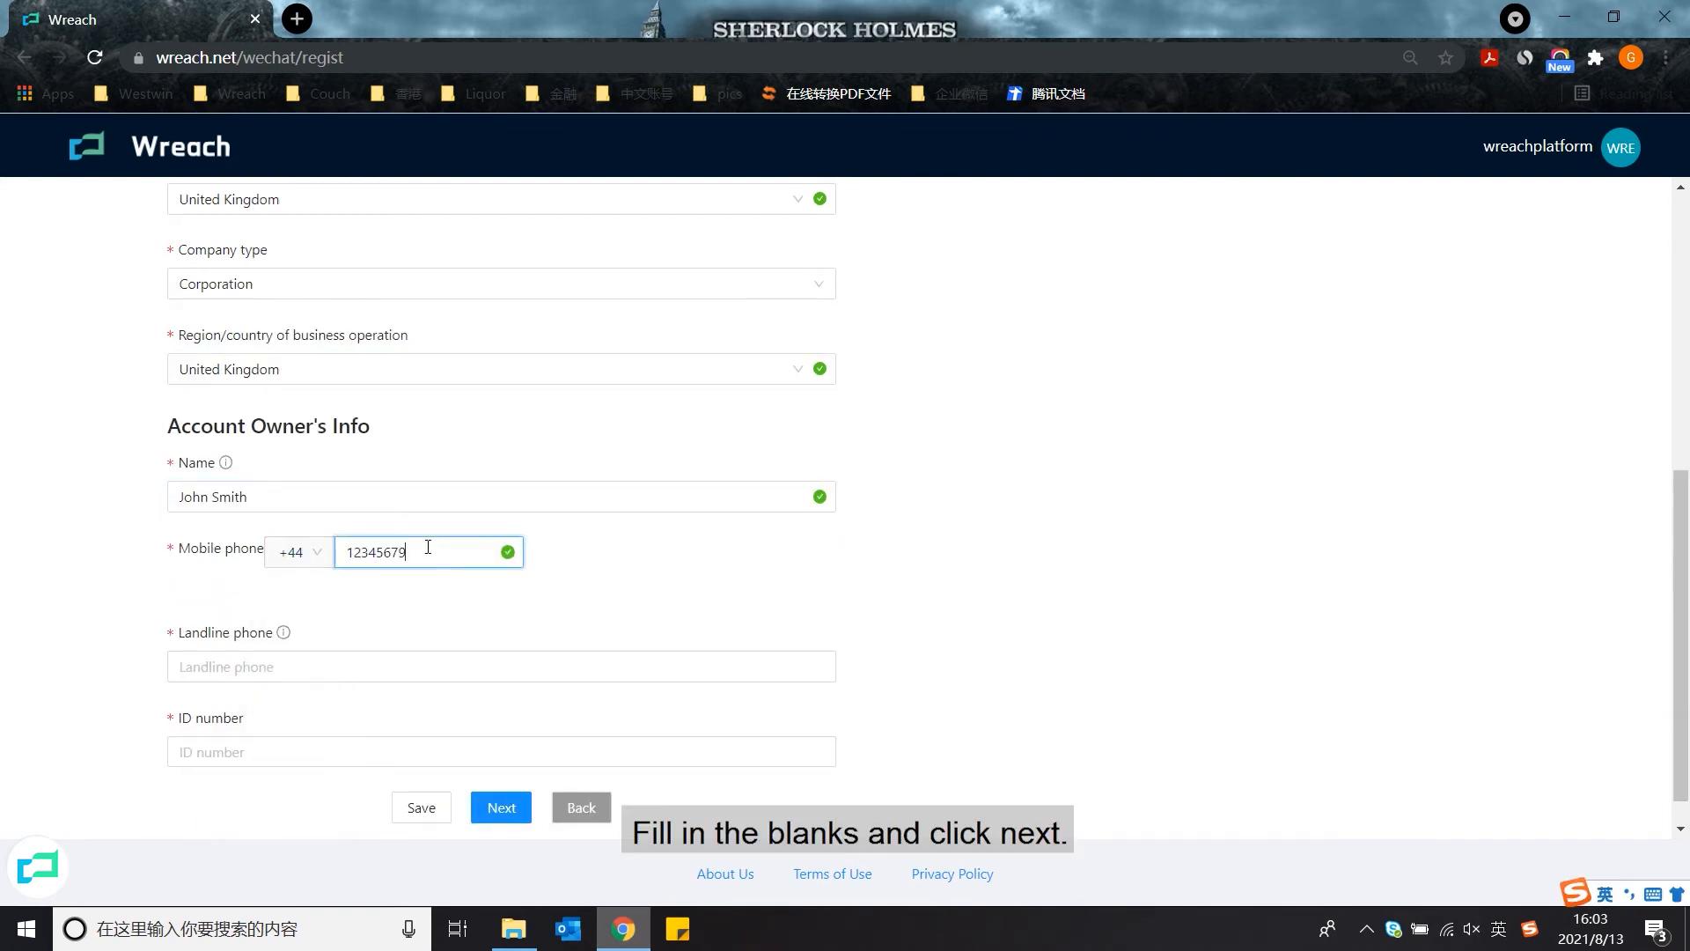
- Enter the account owner's landline phone and ID number, and proceed to the Account Info stage
{"action": "left_click", "coordinate": [340, 669]}
{"action": "mouse_move", "coordinate": [284, 632]}
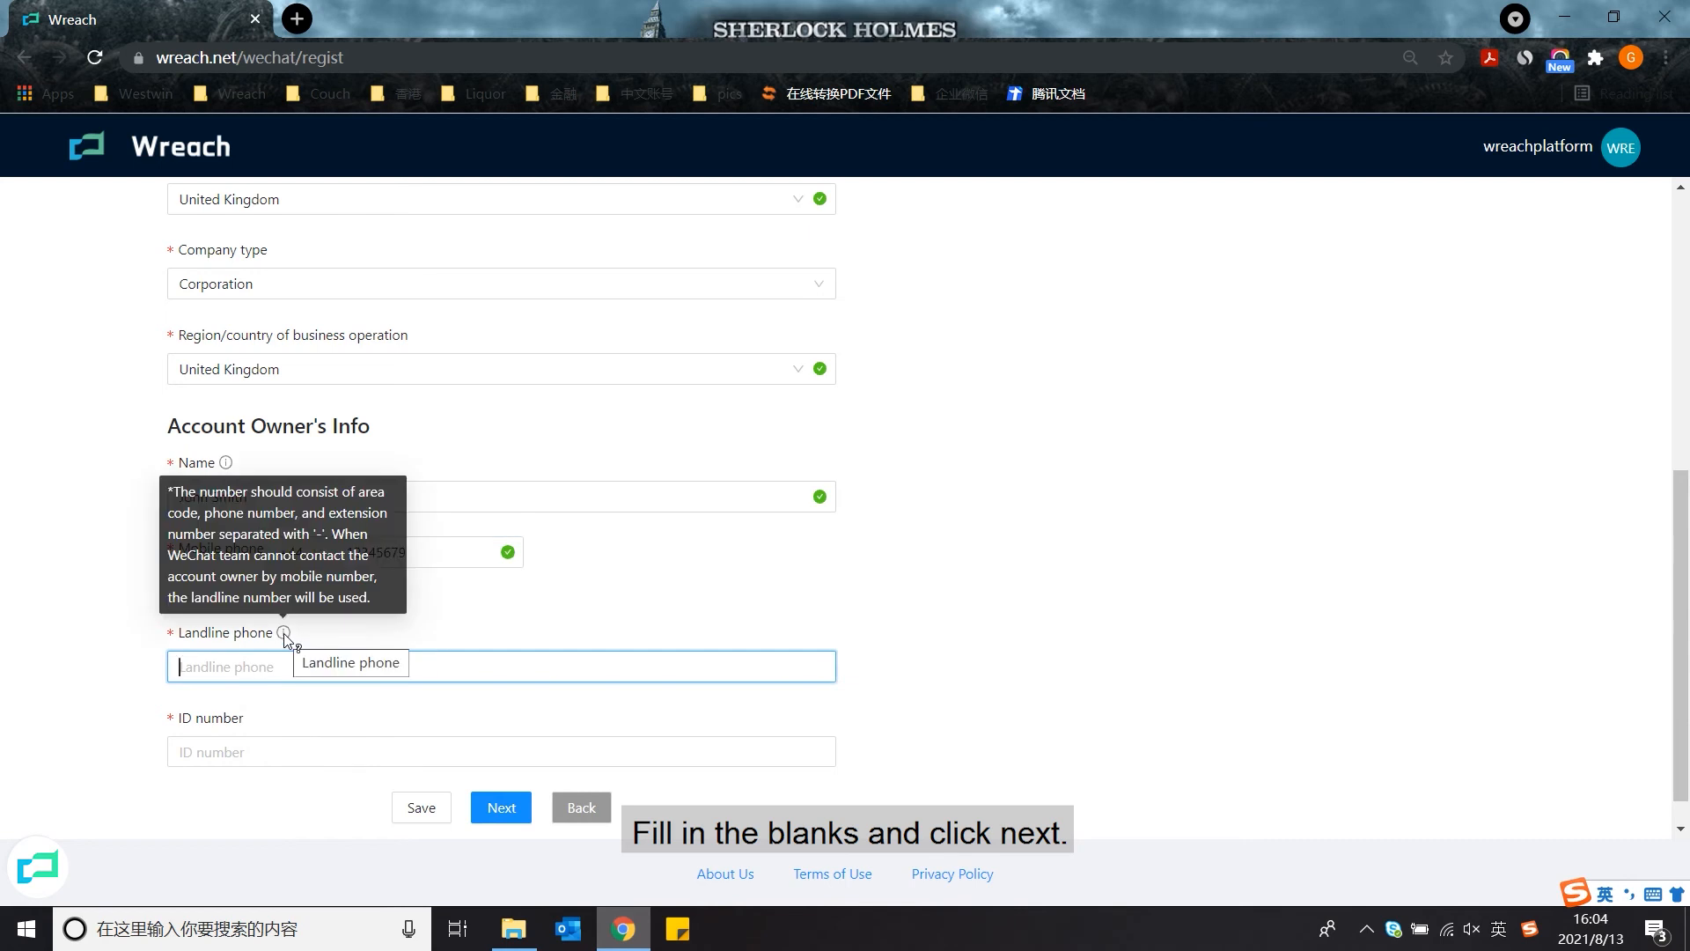
{"action": "type", "text": "123-456-7890"}
{"action": "left_click", "coordinate": [616, 737]}
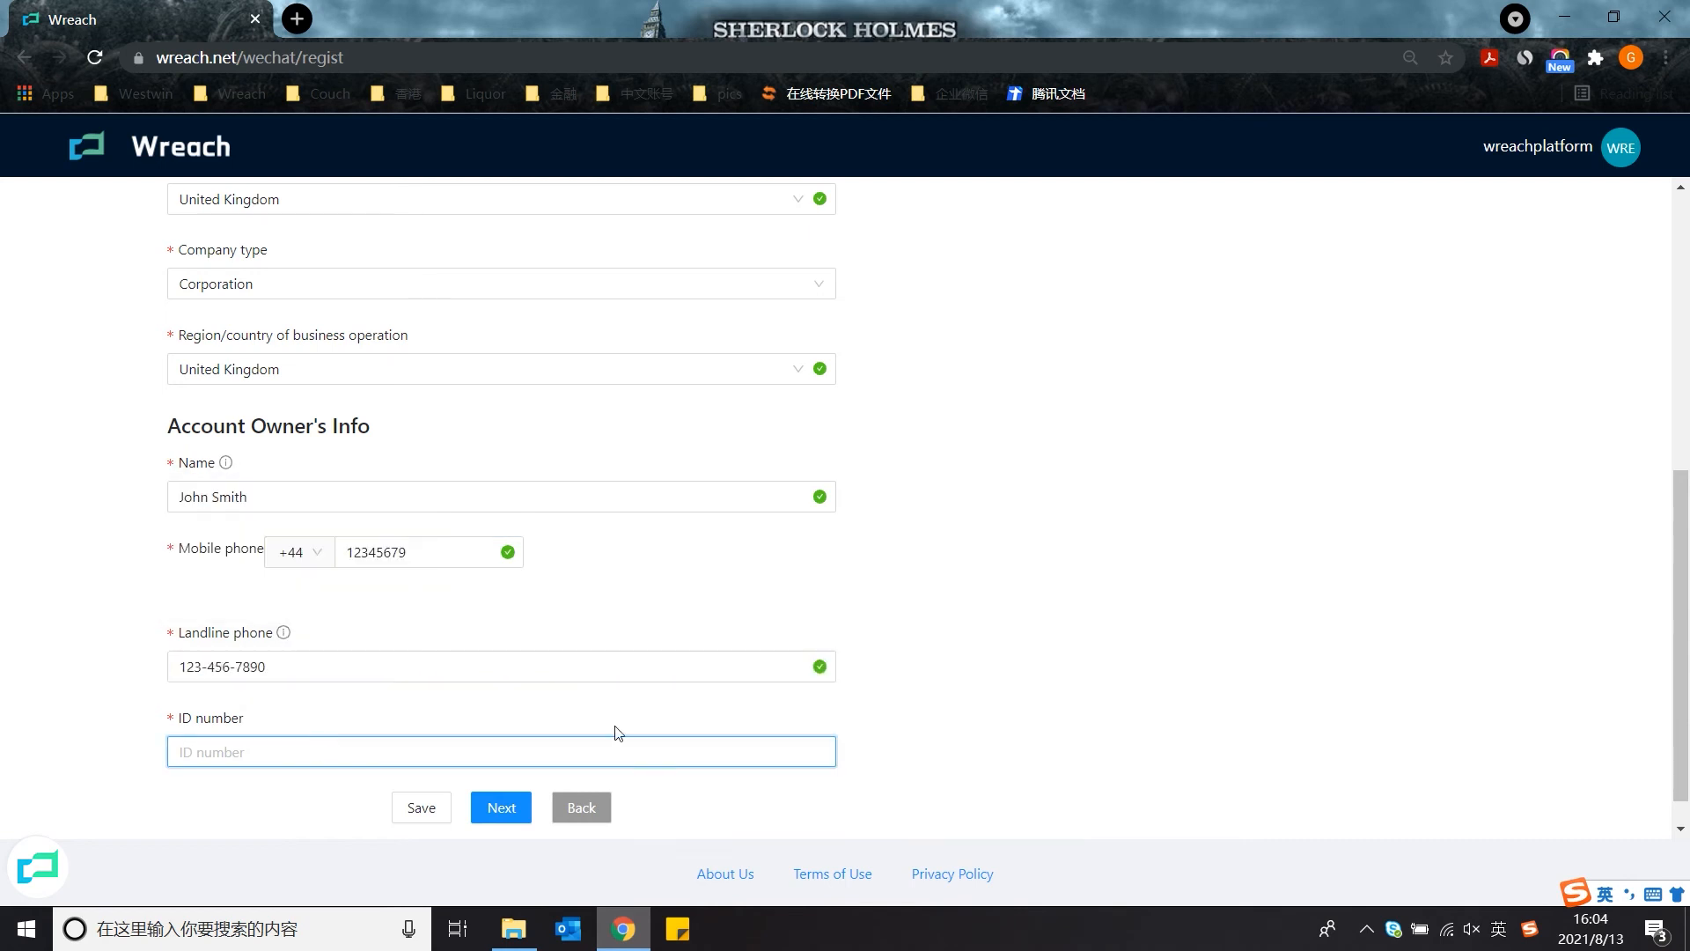
{"action": "type", "text": "ABC1234"}
{"action": "left_click", "coordinate": [490, 816]}
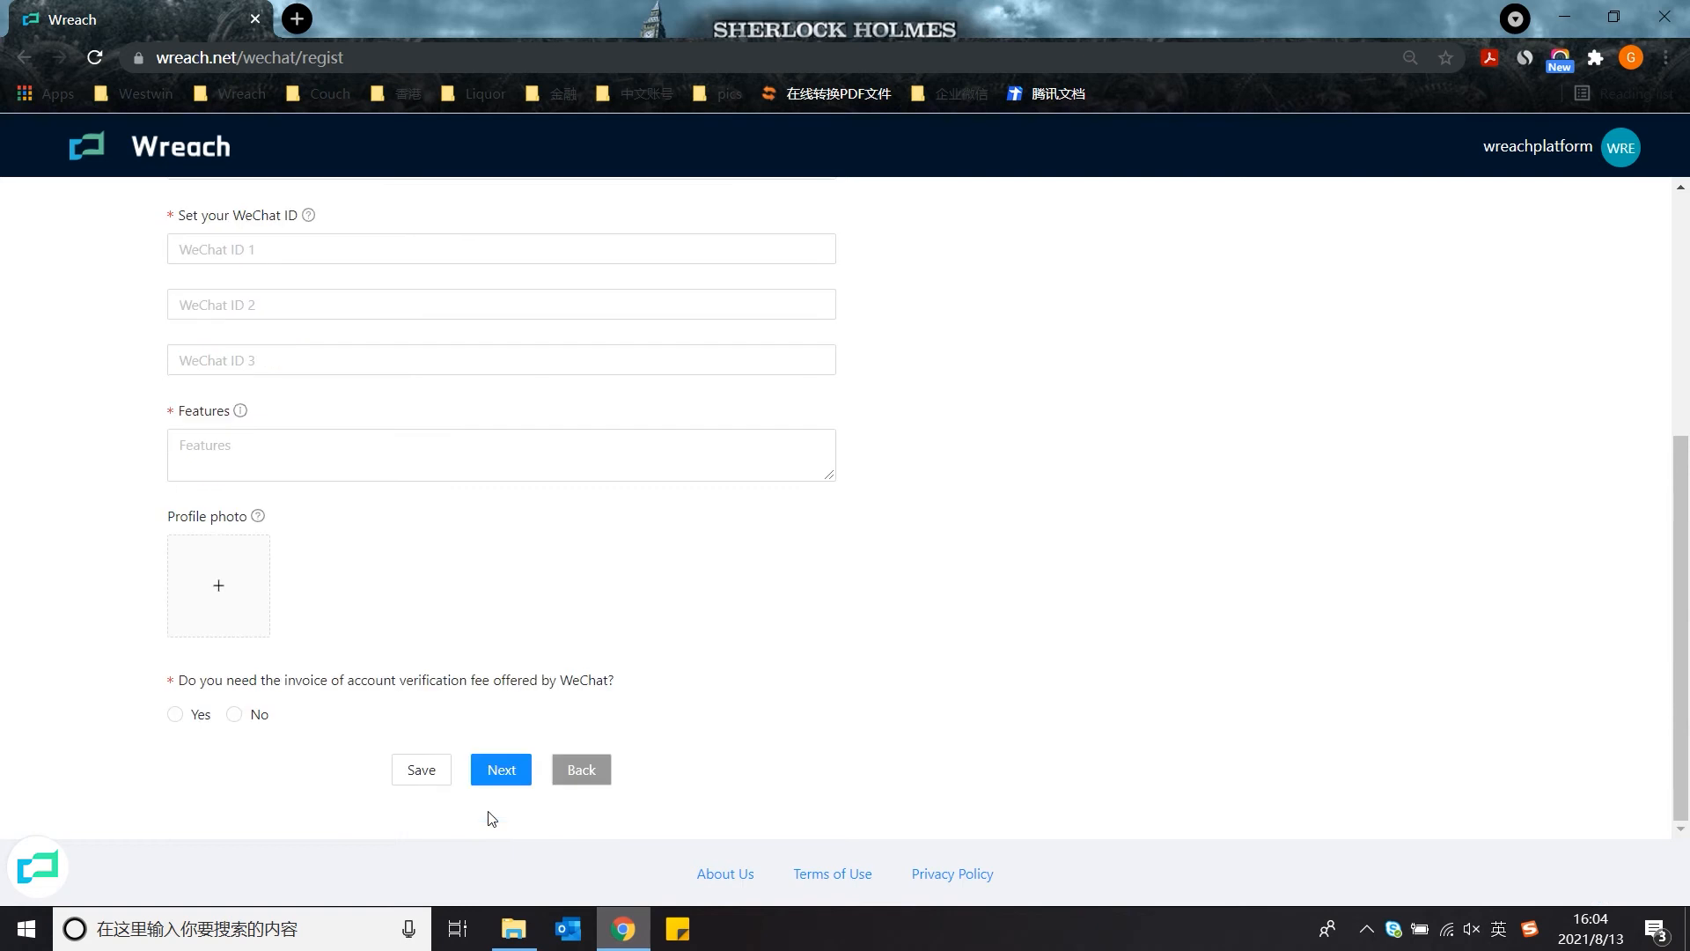
- Enter Wreach as the WeChat account name and set the name method to custom name
{"action": "scroll", "coordinate": [483, 558], "scroll_direction": "up", "scroll_amount": 4}
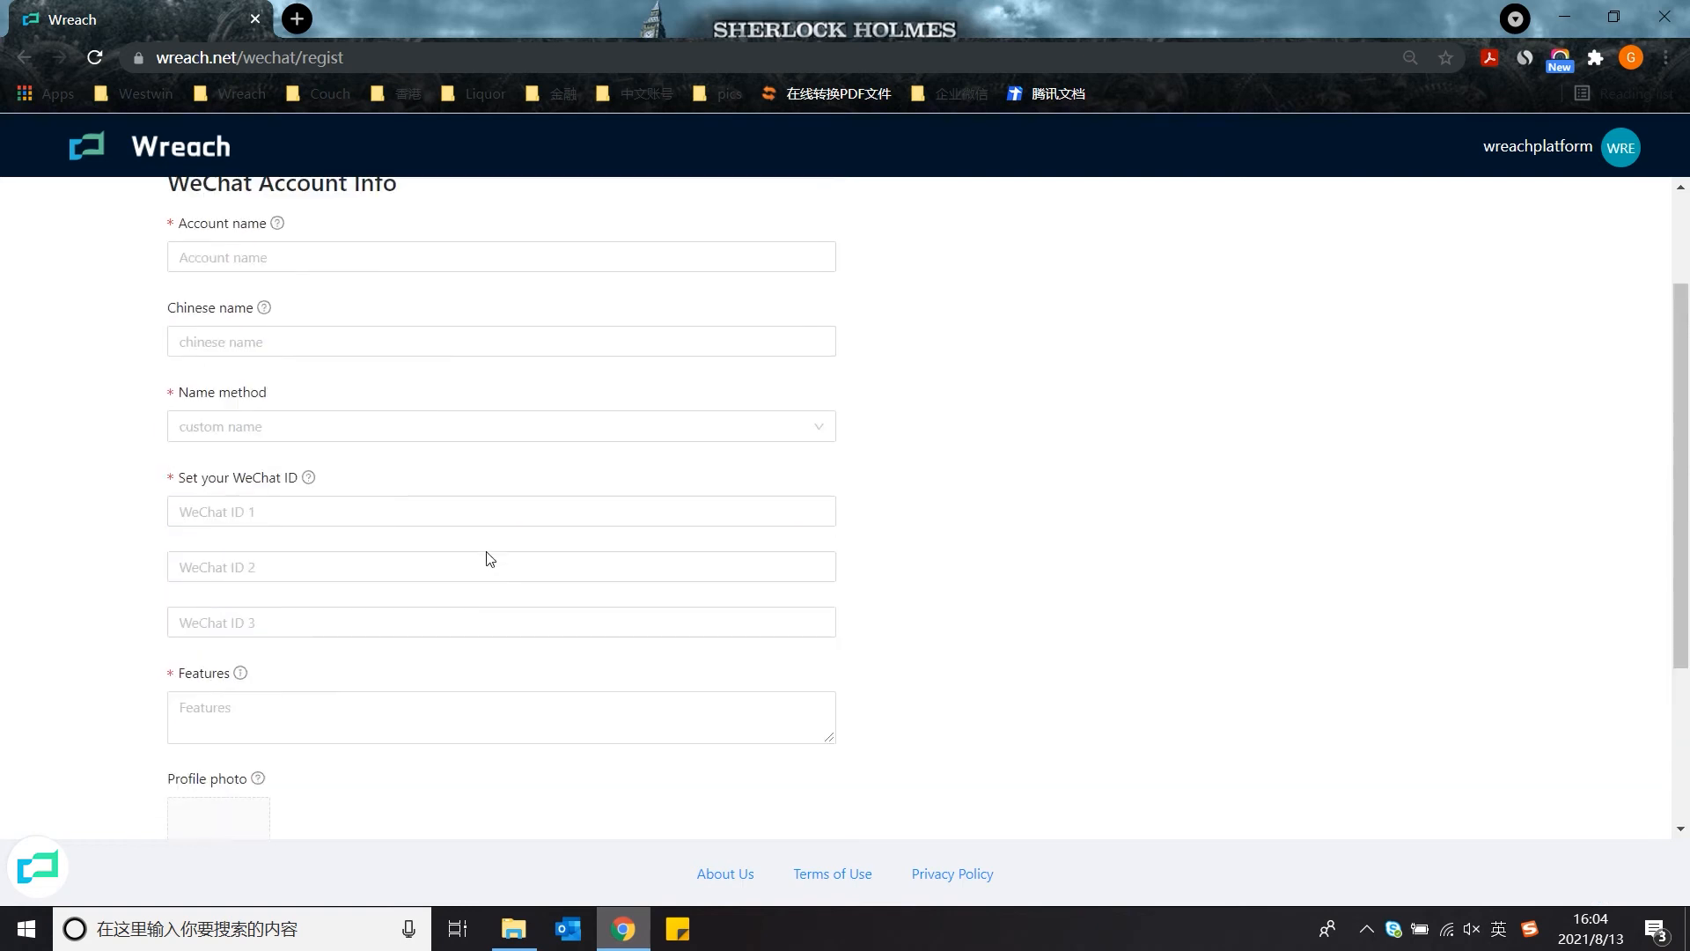
{"action": "scroll", "coordinate": [491, 559], "scroll_direction": "up", "scroll_amount": 1}
{"action": "left_click", "coordinate": [376, 405]}
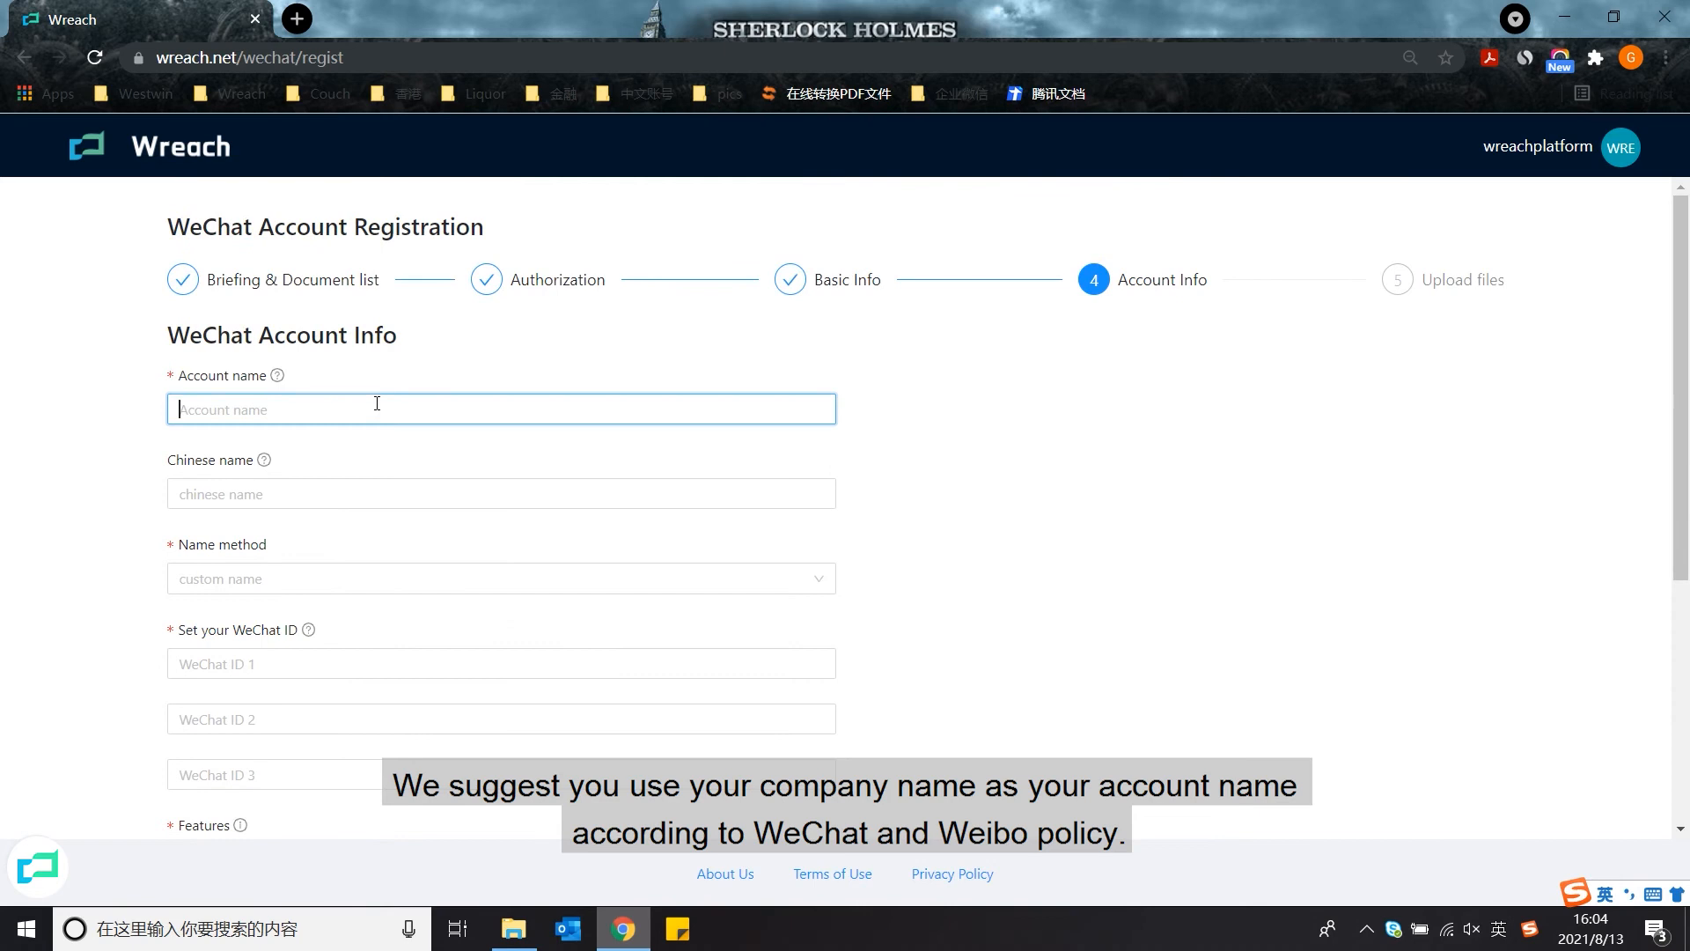
{"action": "type", "text": "Wreach"}
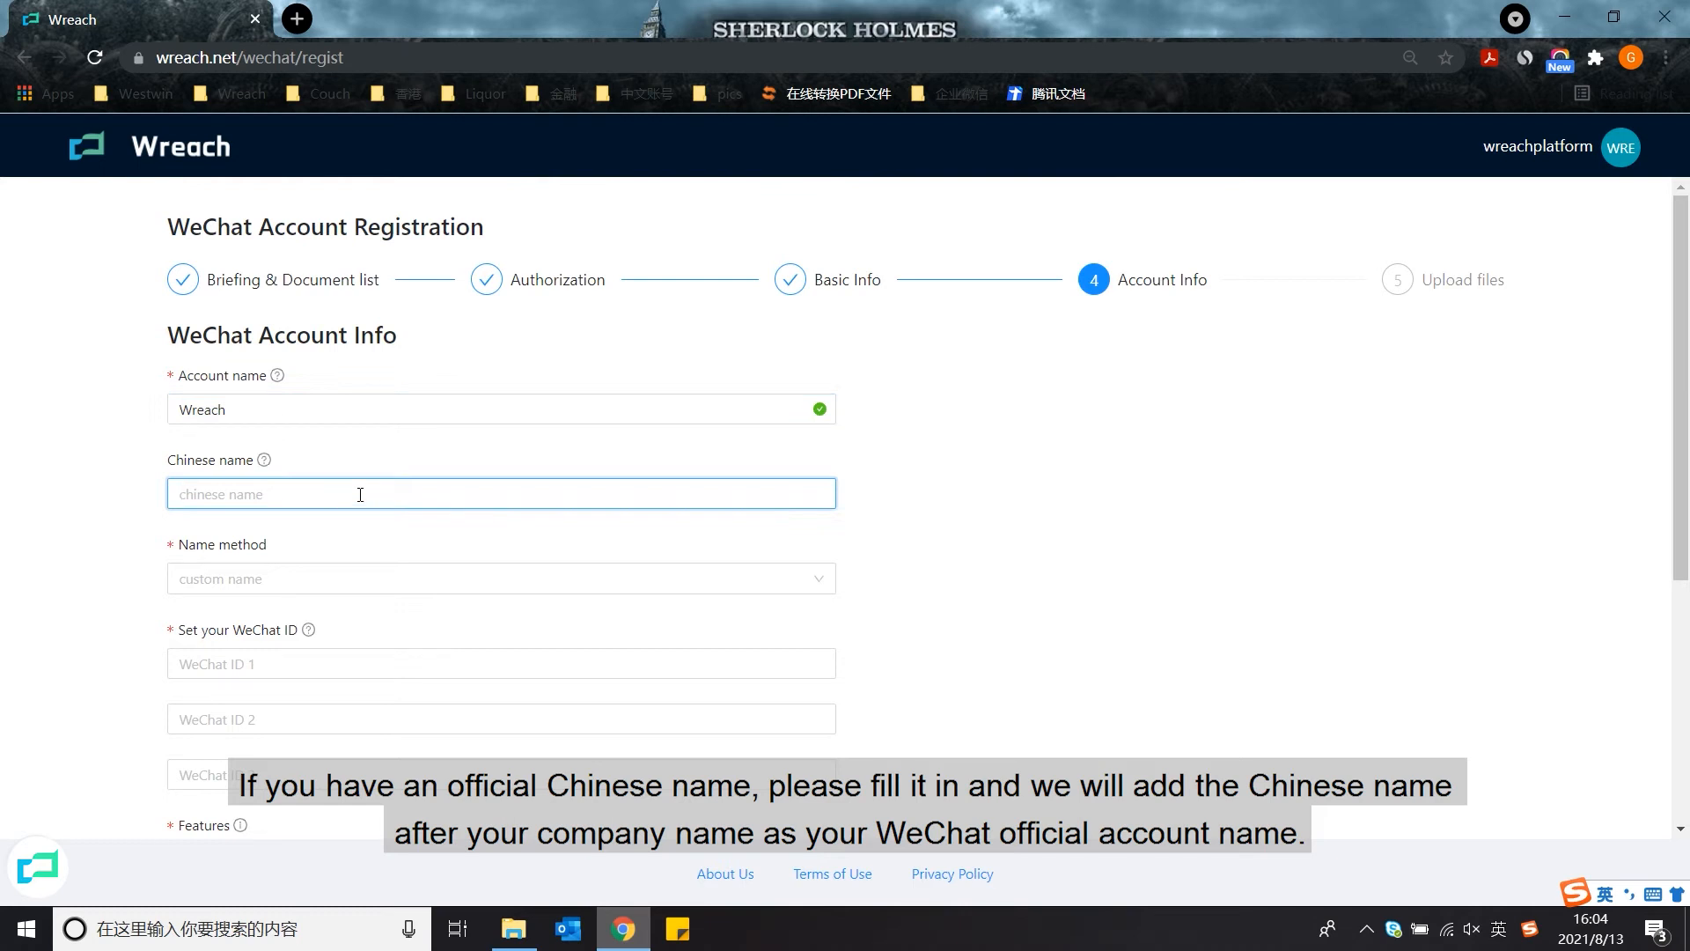
{"action": "left_click", "coordinate": [322, 580]}
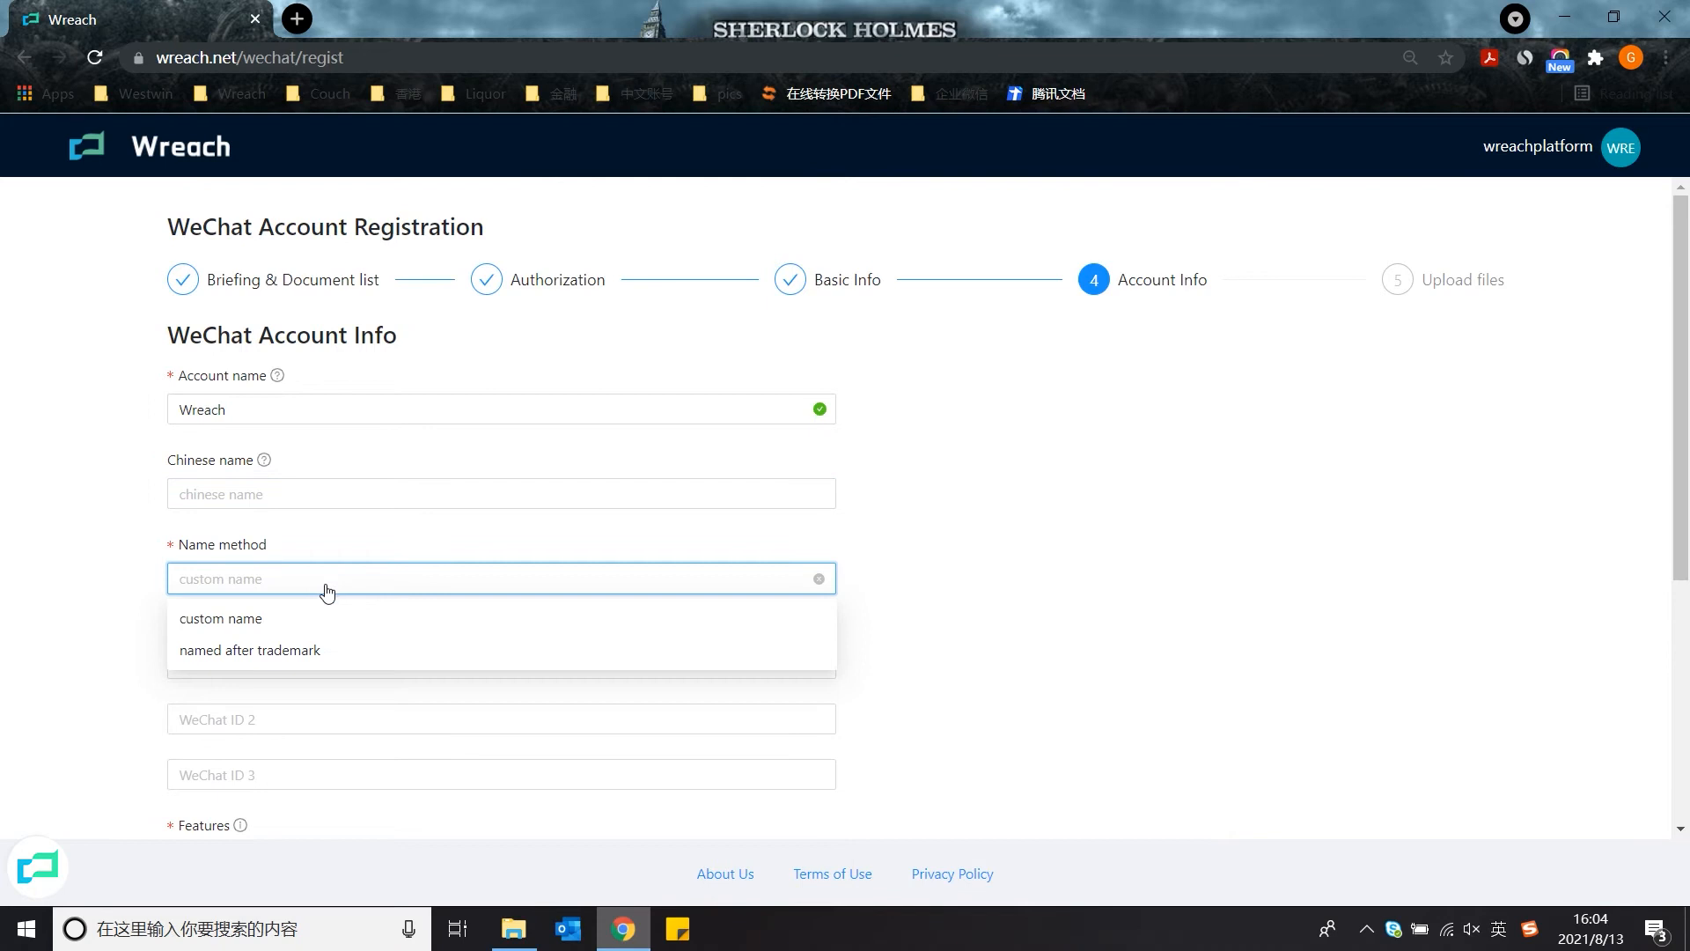
{"action": "left_click", "coordinate": [332, 625]}
- Provide three candidate WeChat IDs in this order: Wreach, Wreachplatform and WreachChina
{"action": "left_click", "coordinate": [330, 662]}
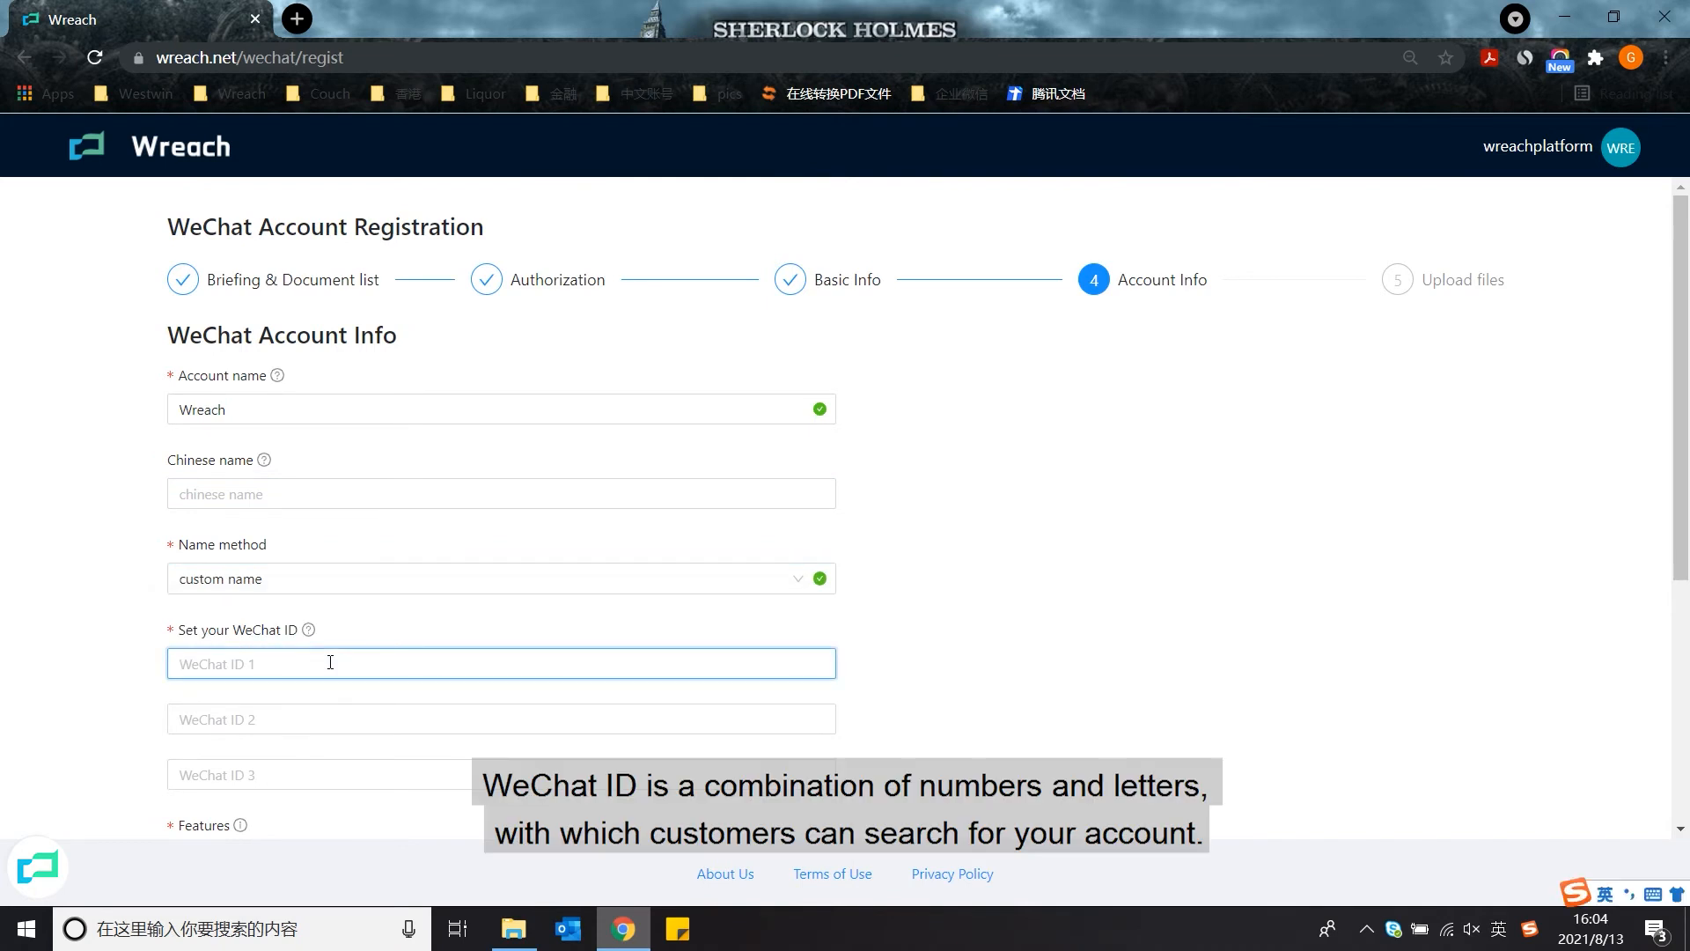
{"action": "type", "text": "Wreach"}
{"action": "left_click", "coordinate": [329, 727]}
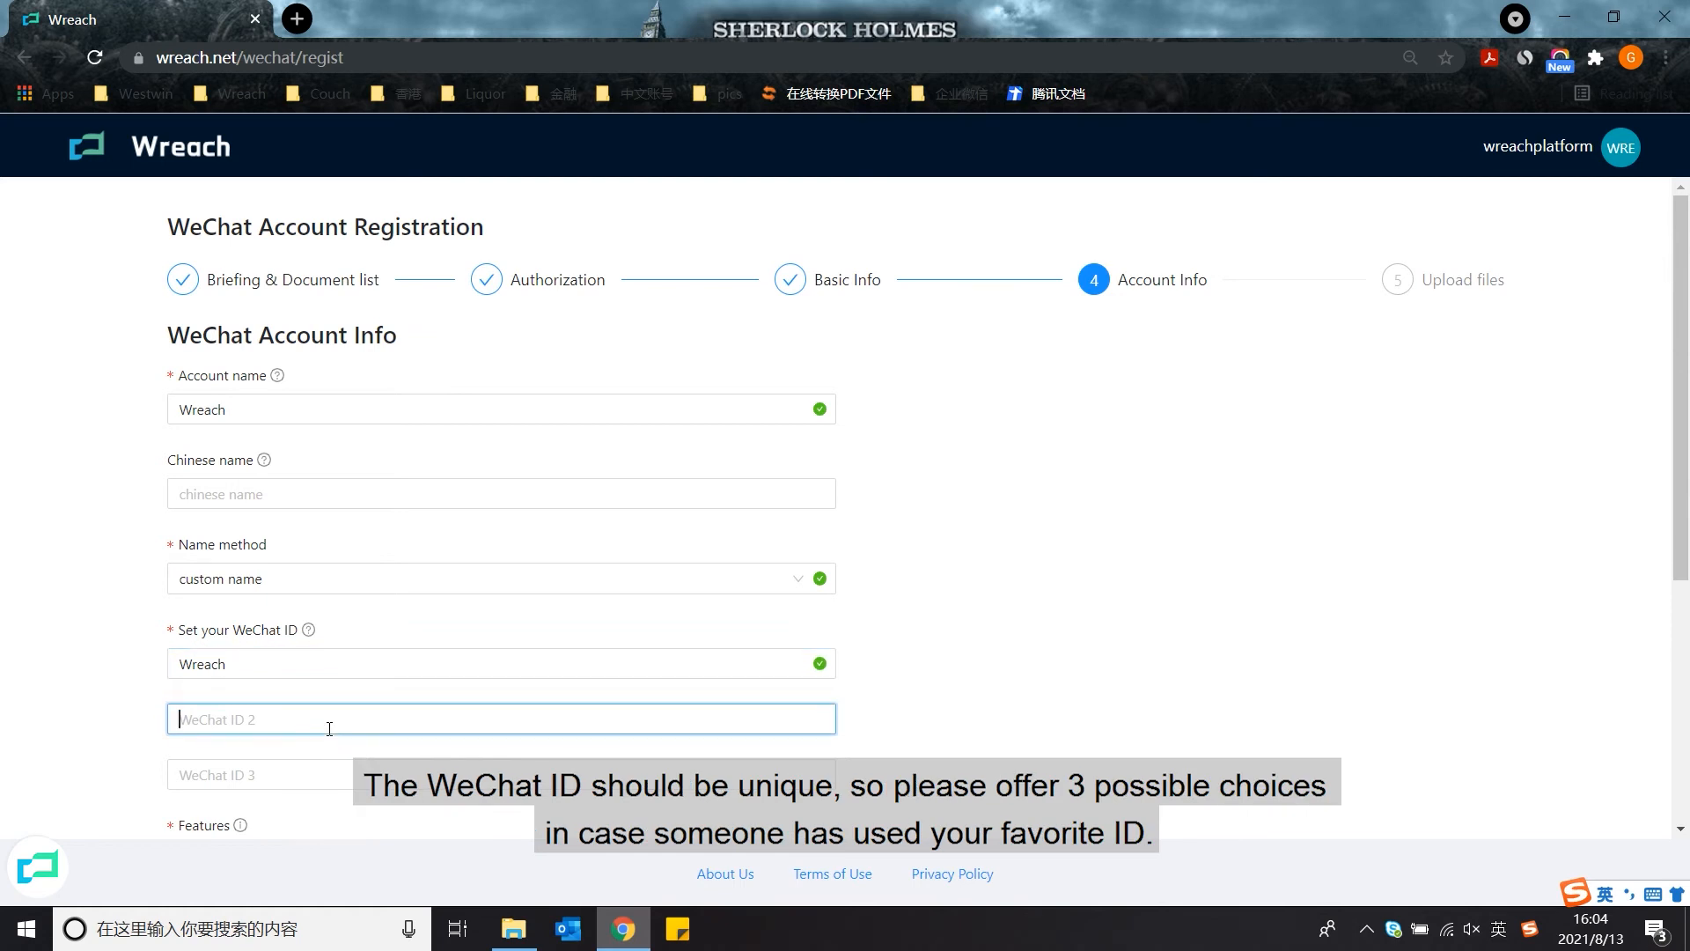
{"action": "type", "text": "Wreachplatform"}
{"action": "left_click", "coordinate": [335, 767]}
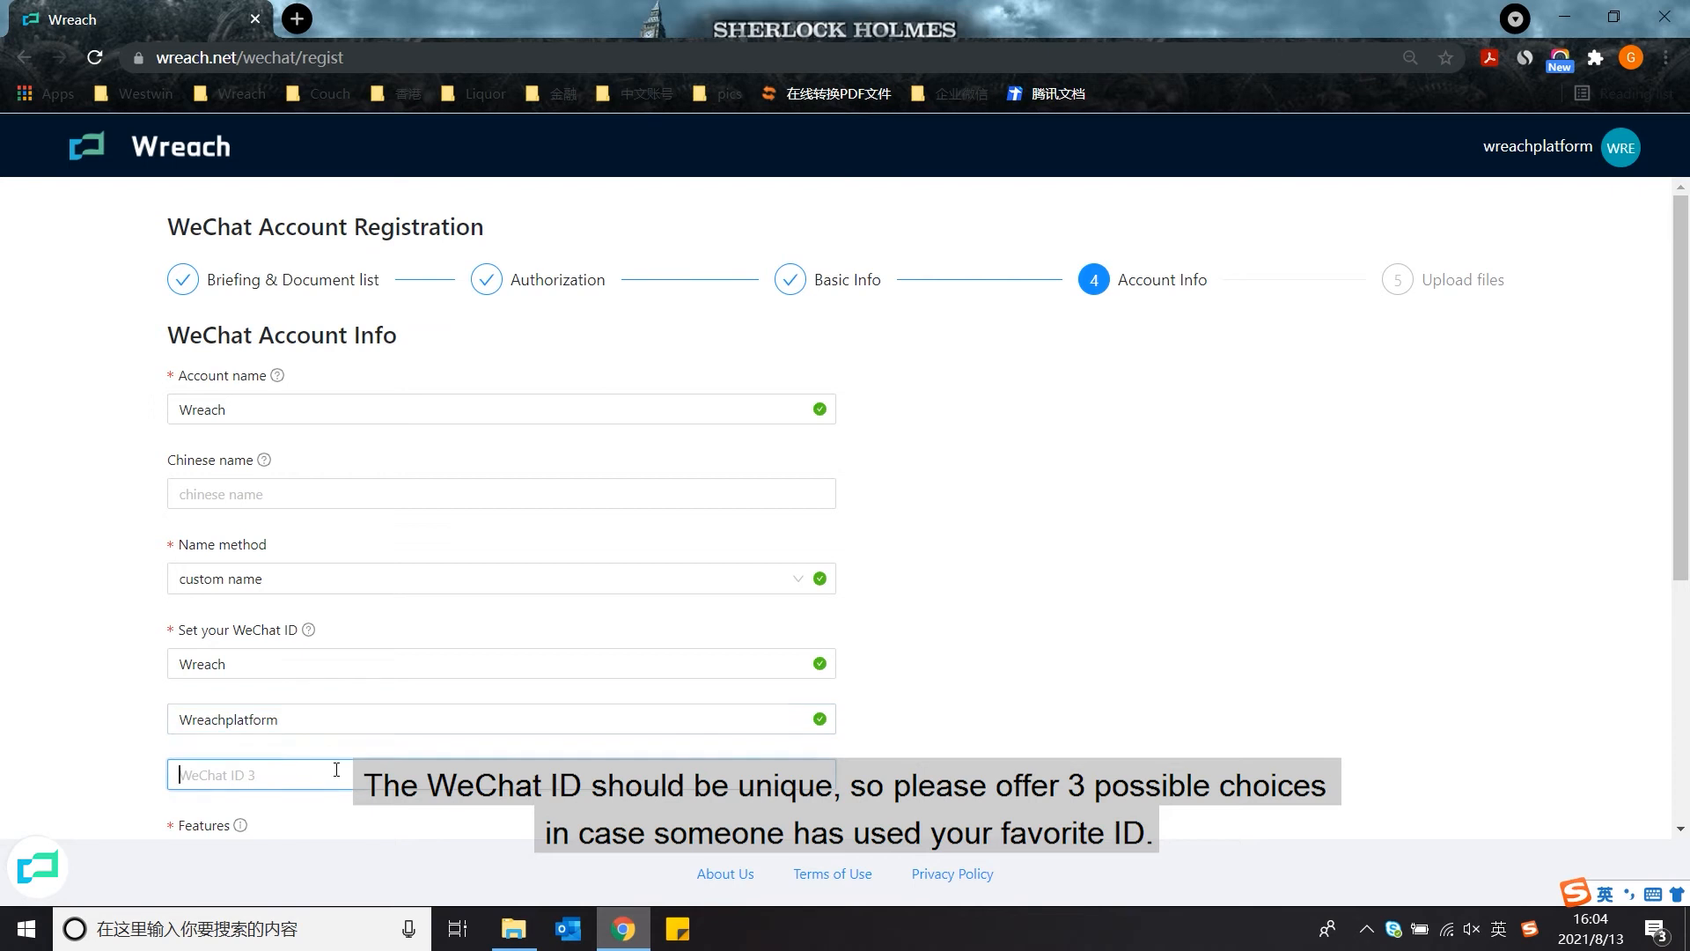
{"action": "type", "text": "Wreach"}
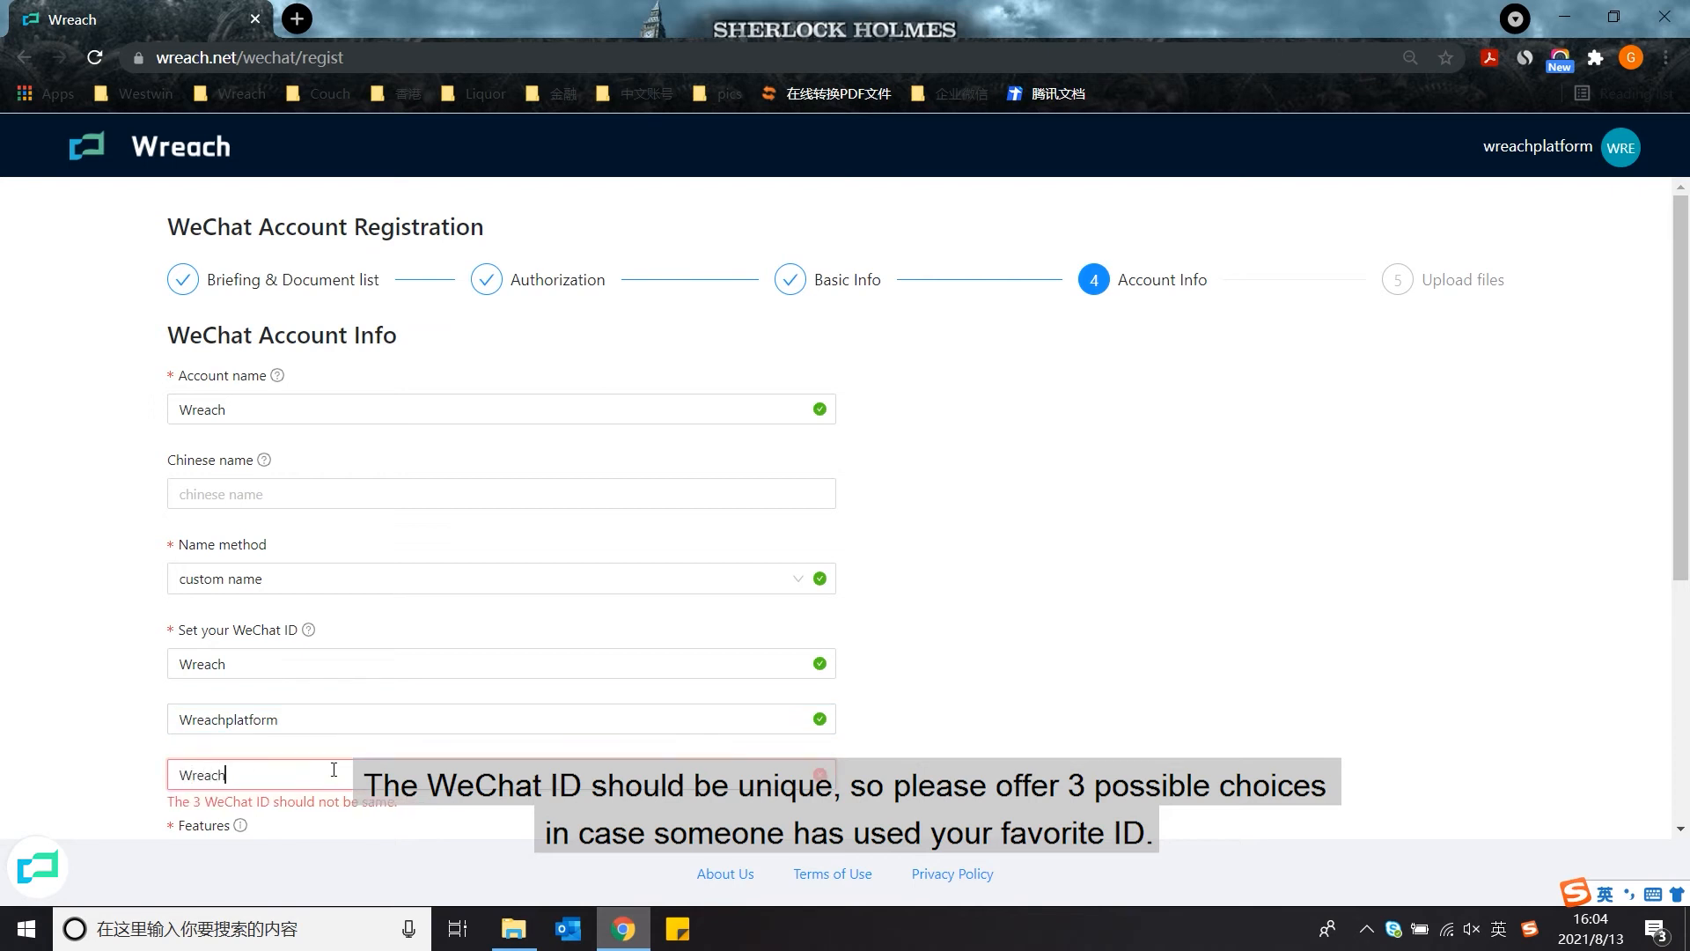
{"action": "type", "text": "China"}
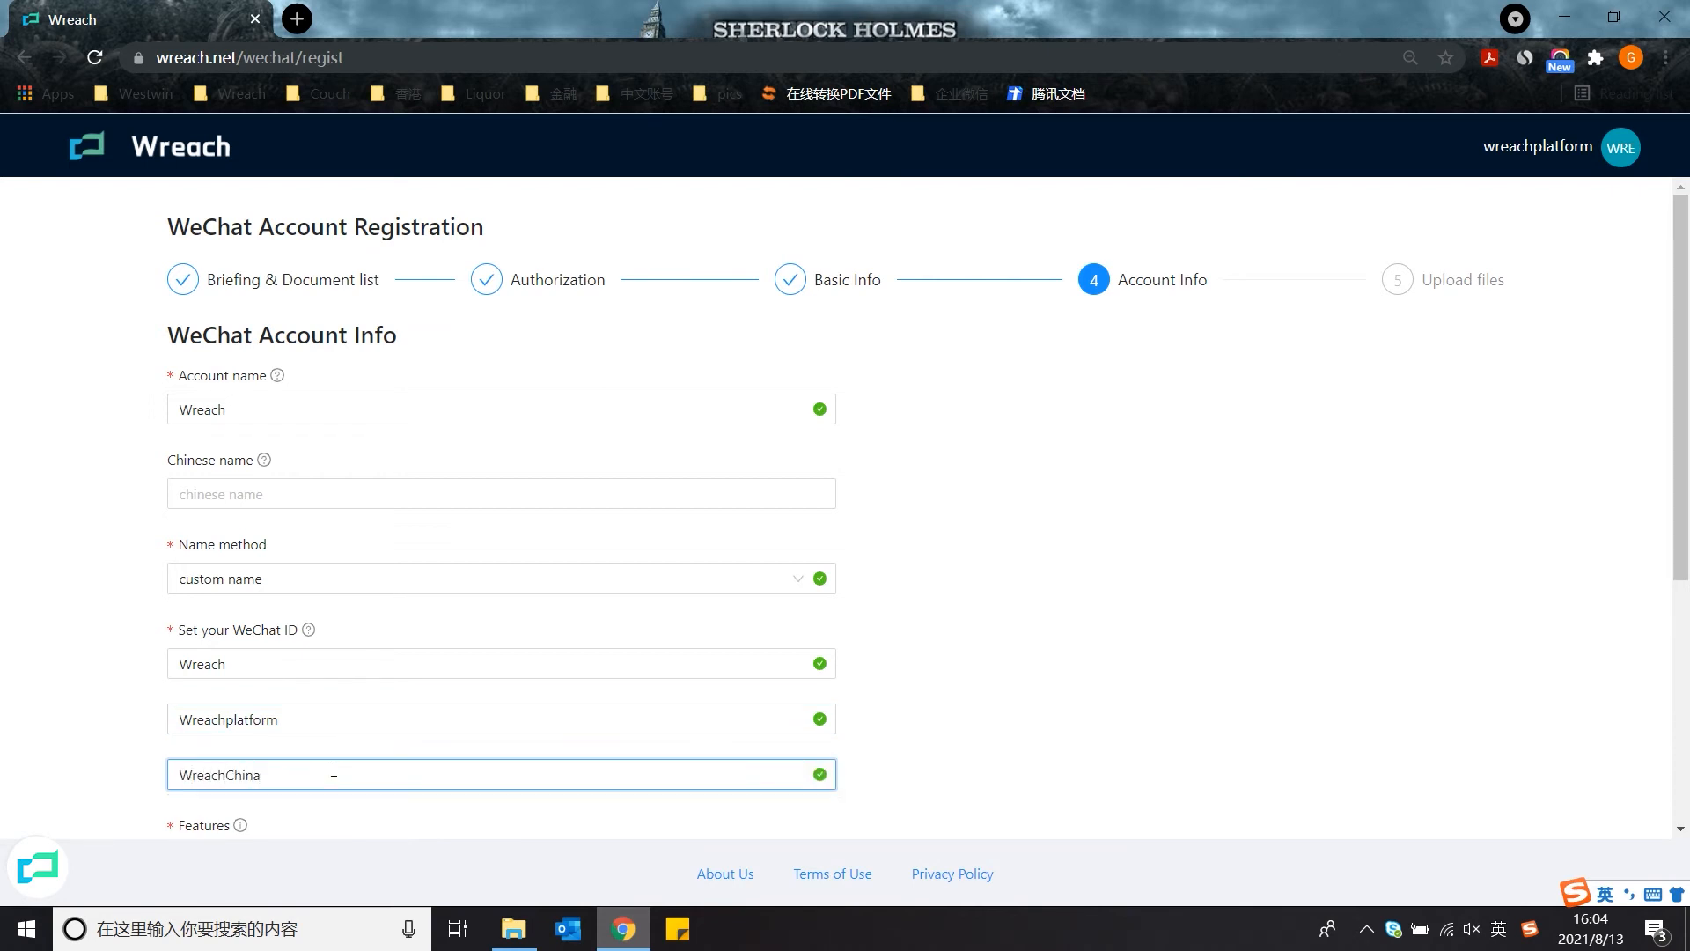
- Fill in the account's Features introduction with "Your Wreach Exceeds Your Grasp."
{"action": "scroll", "coordinate": [968, 686], "scroll_direction": "down", "scroll_amount": 4}
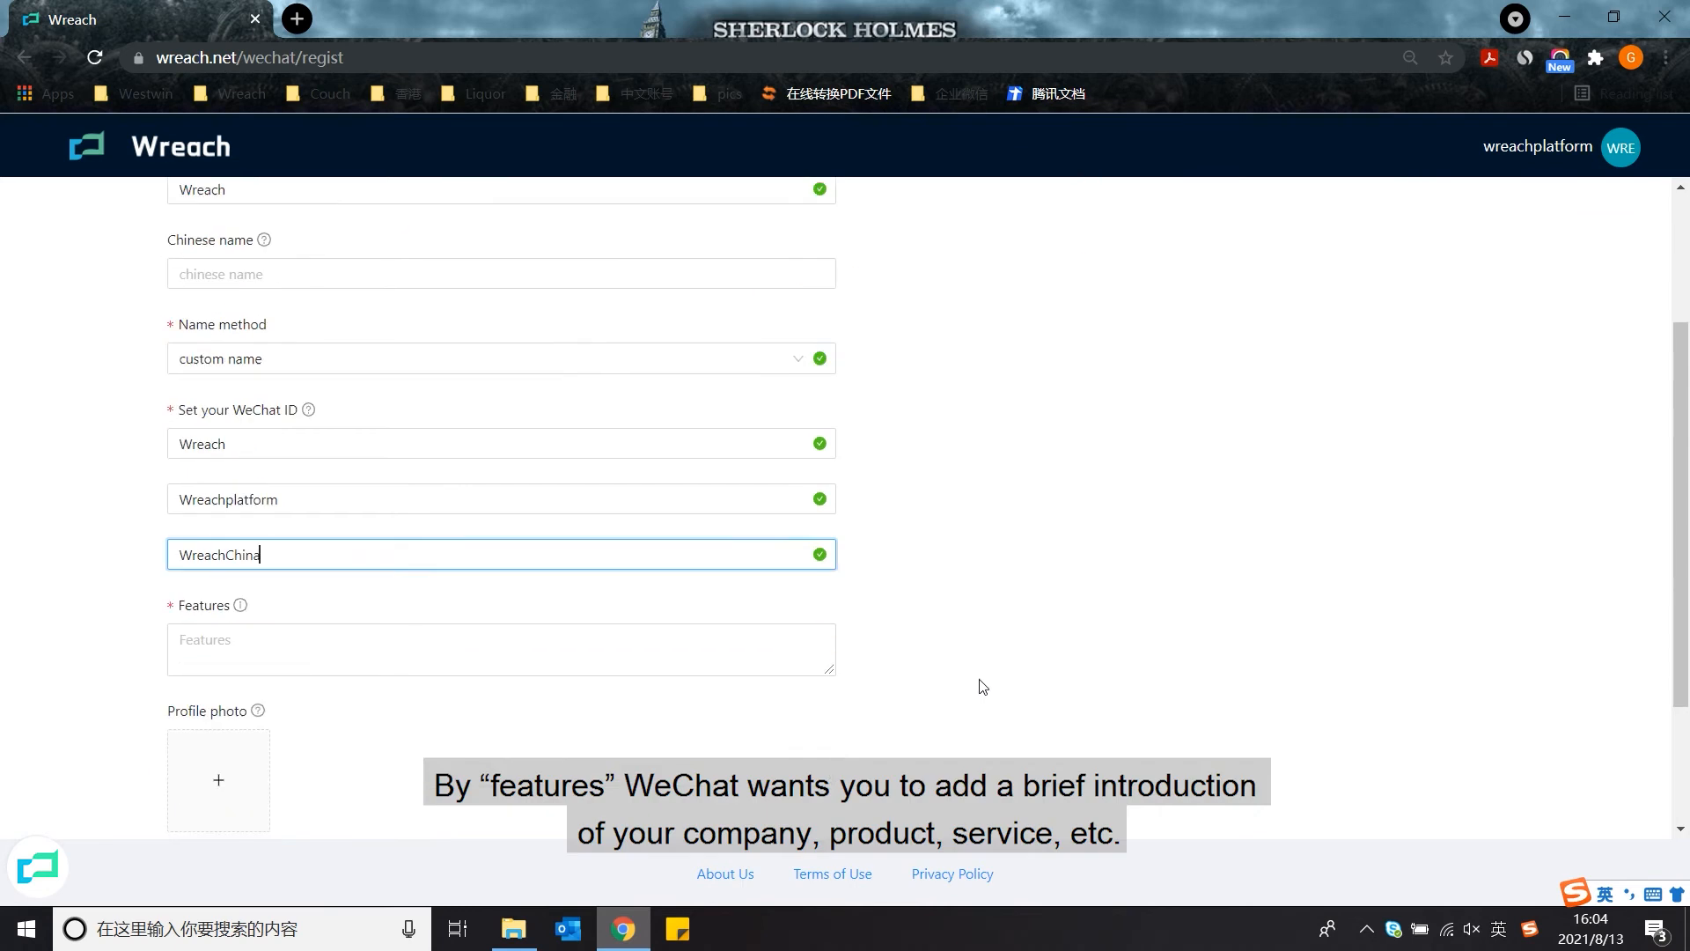
{"action": "left_click", "coordinate": [503, 528]}
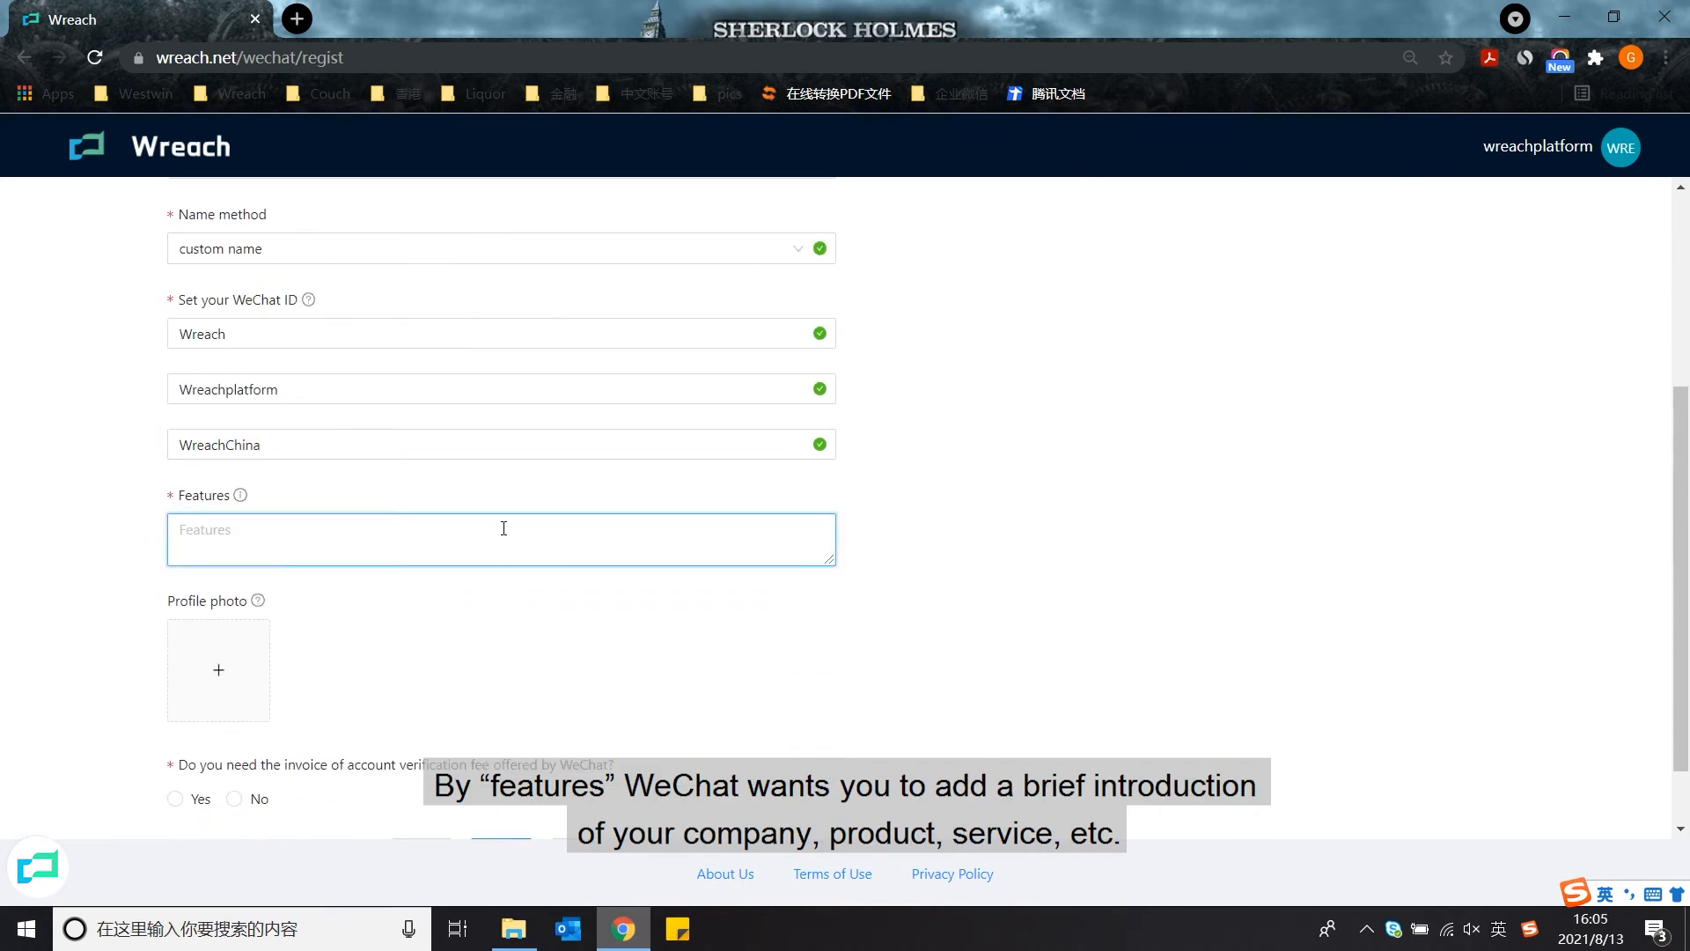
{"action": "type", "text": "Your Wreach "}
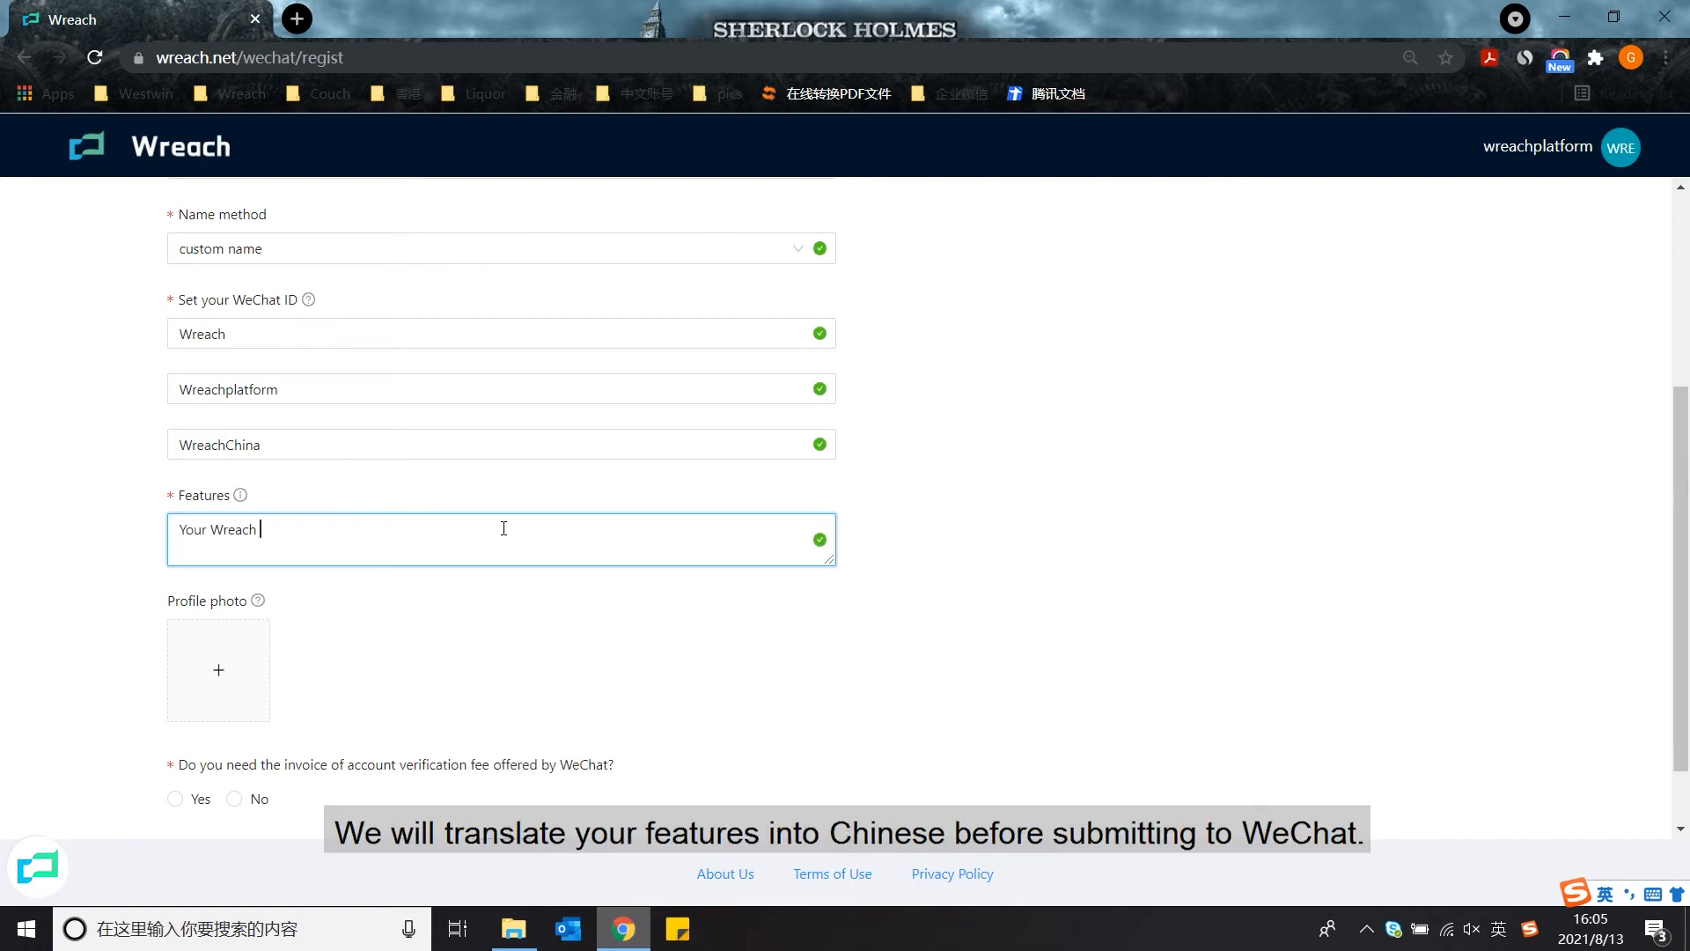
{"action": "type", "text": "Exceeds Your Grasp."}
- Upload 纯图形.jpg as the account's profile photo and proceed to the Upload files stage
{"action": "scroll", "coordinate": [696, 634], "scroll_direction": "down", "scroll_amount": 1}
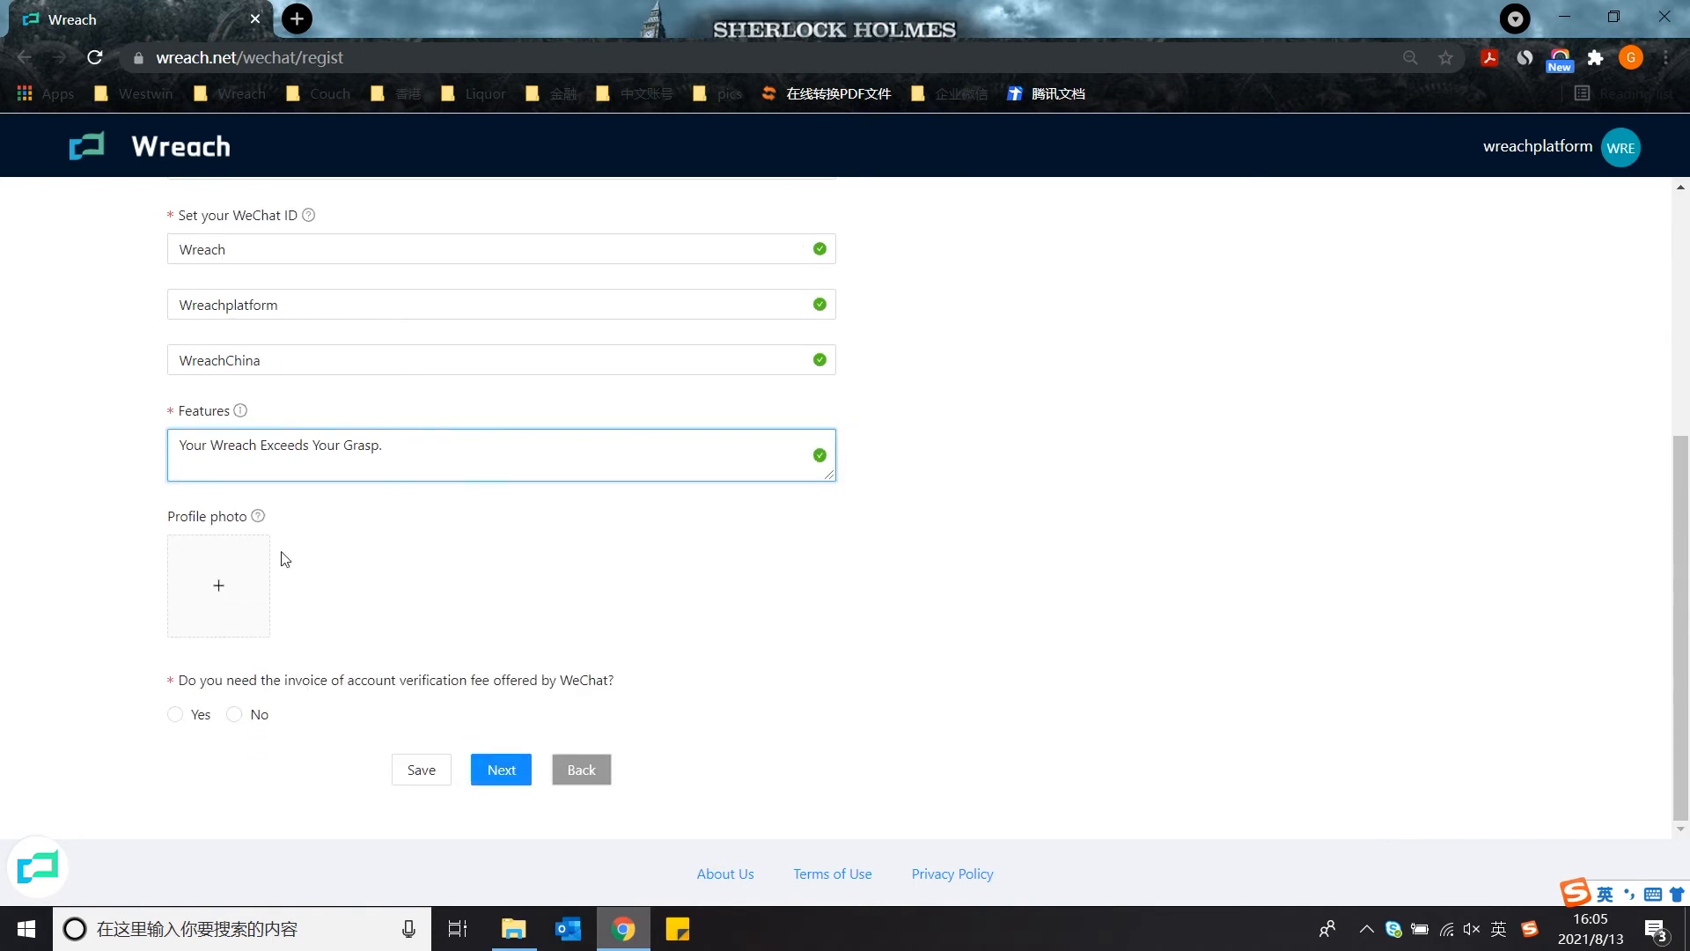
{"action": "mouse_move", "coordinate": [261, 521]}
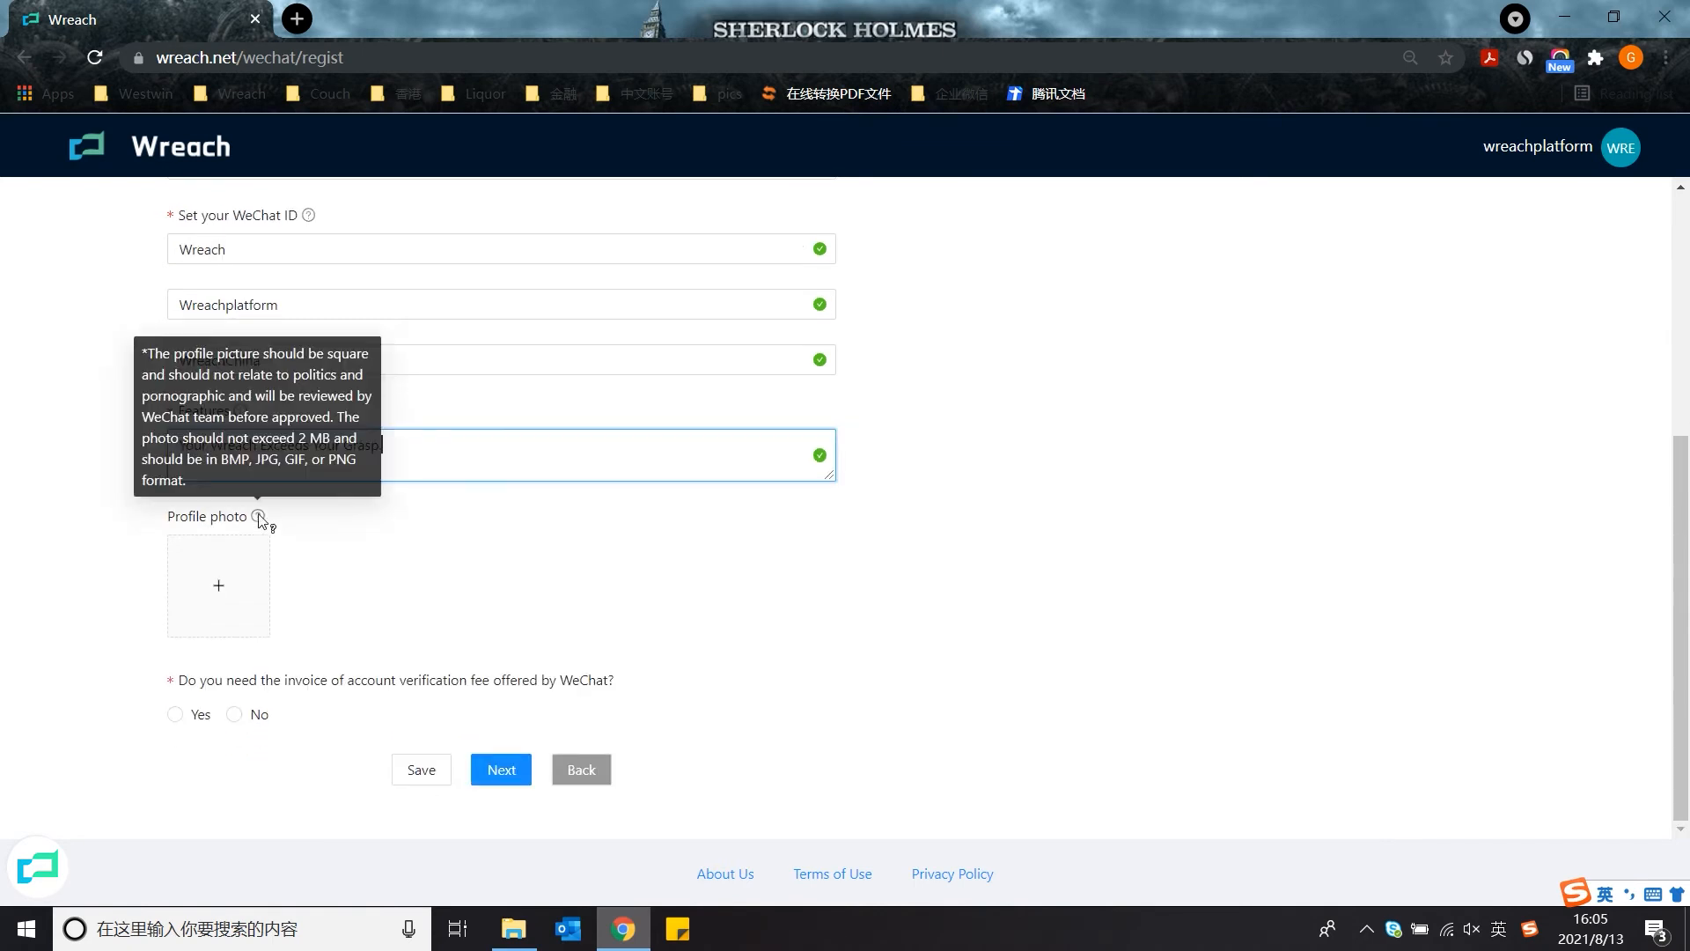
{"action": "left_click", "coordinate": [220, 590]}
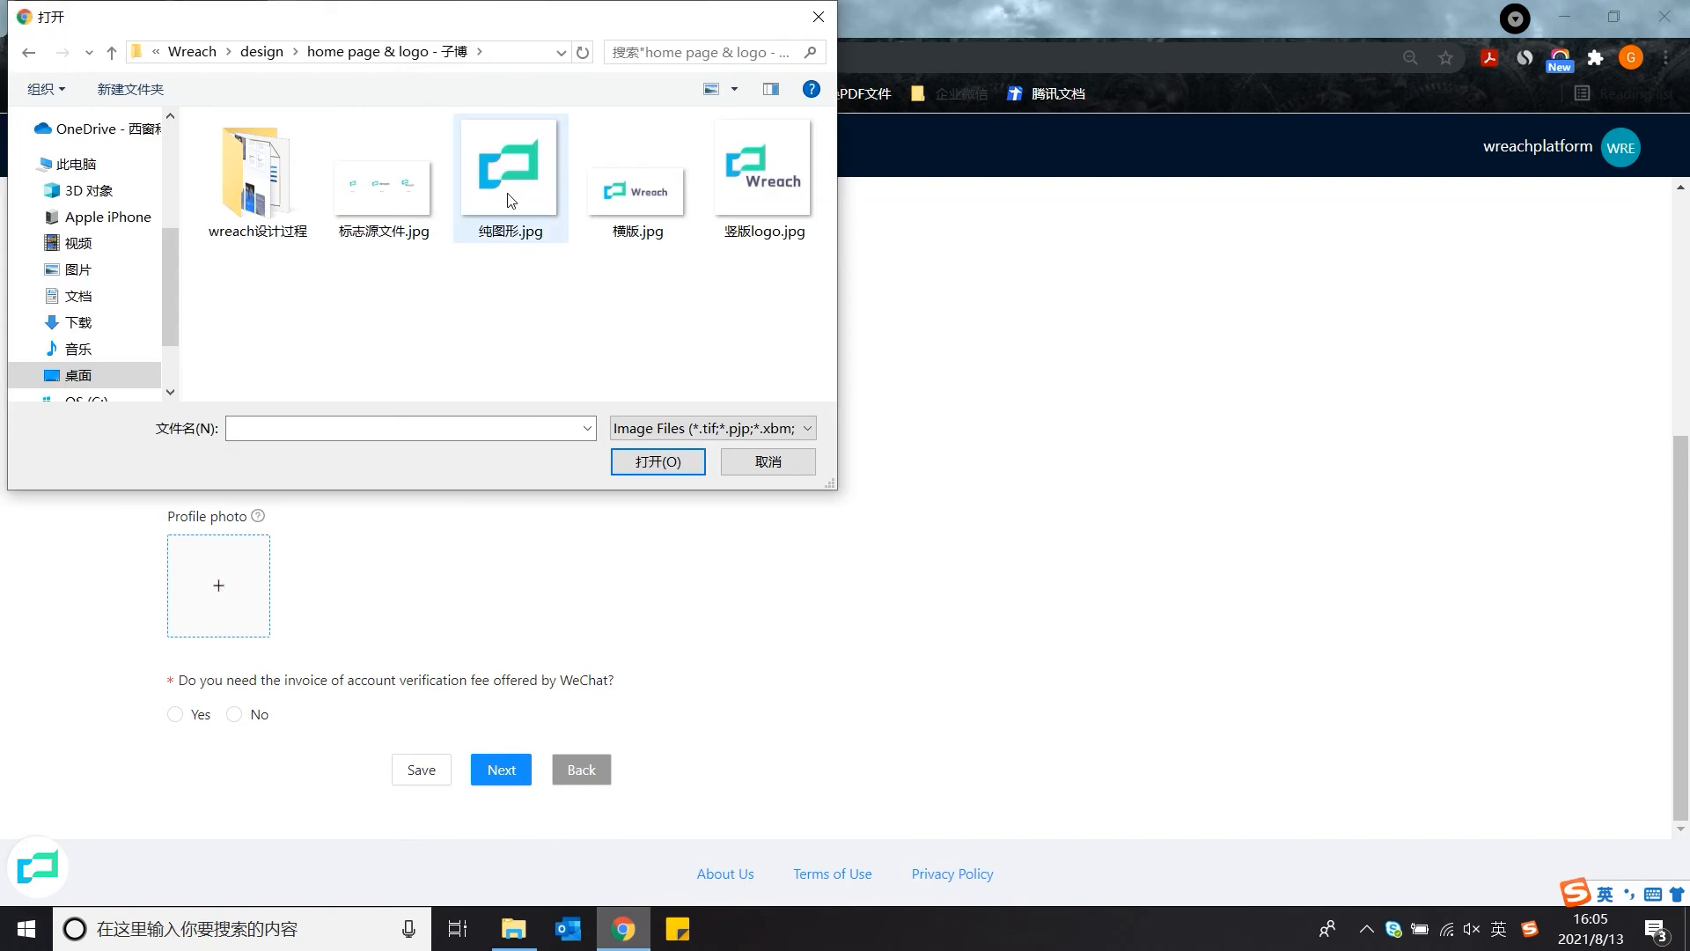
{"action": "left_click", "coordinate": [510, 198]}
{"action": "left_click", "coordinate": [658, 462]}
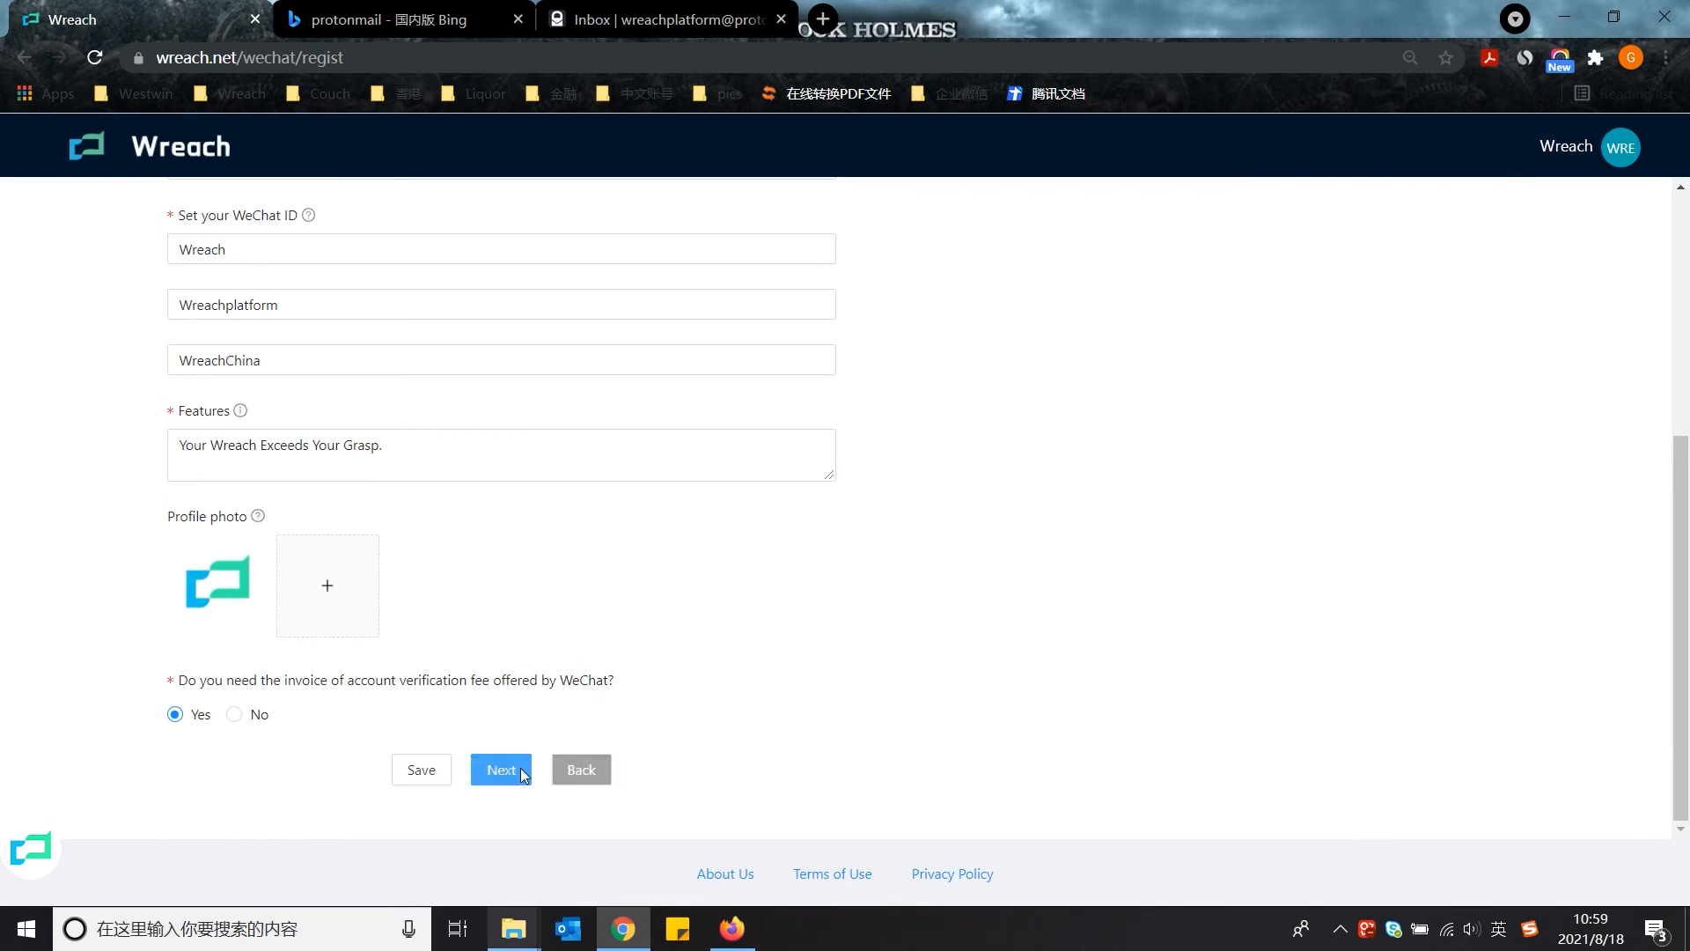
{"action": "left_click", "coordinate": [521, 769]}
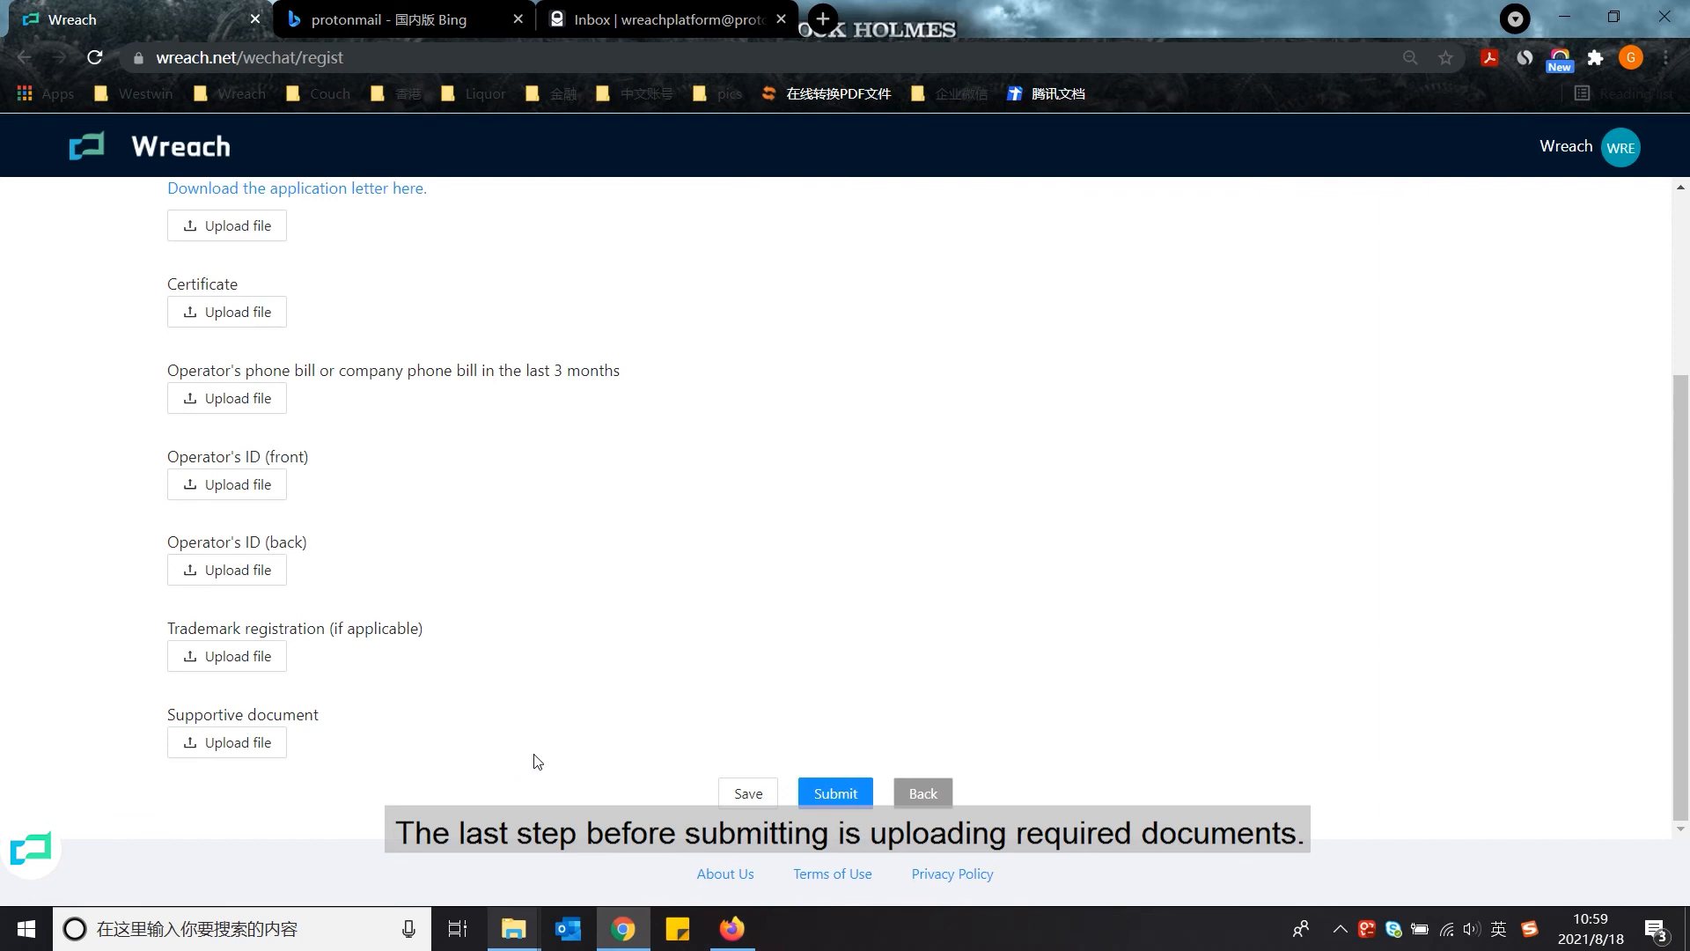
- Open the application letter linked under the required files in a new tab and view the document
{"action": "scroll", "coordinate": [552, 434], "scroll_direction": "up", "scroll_amount": 3}
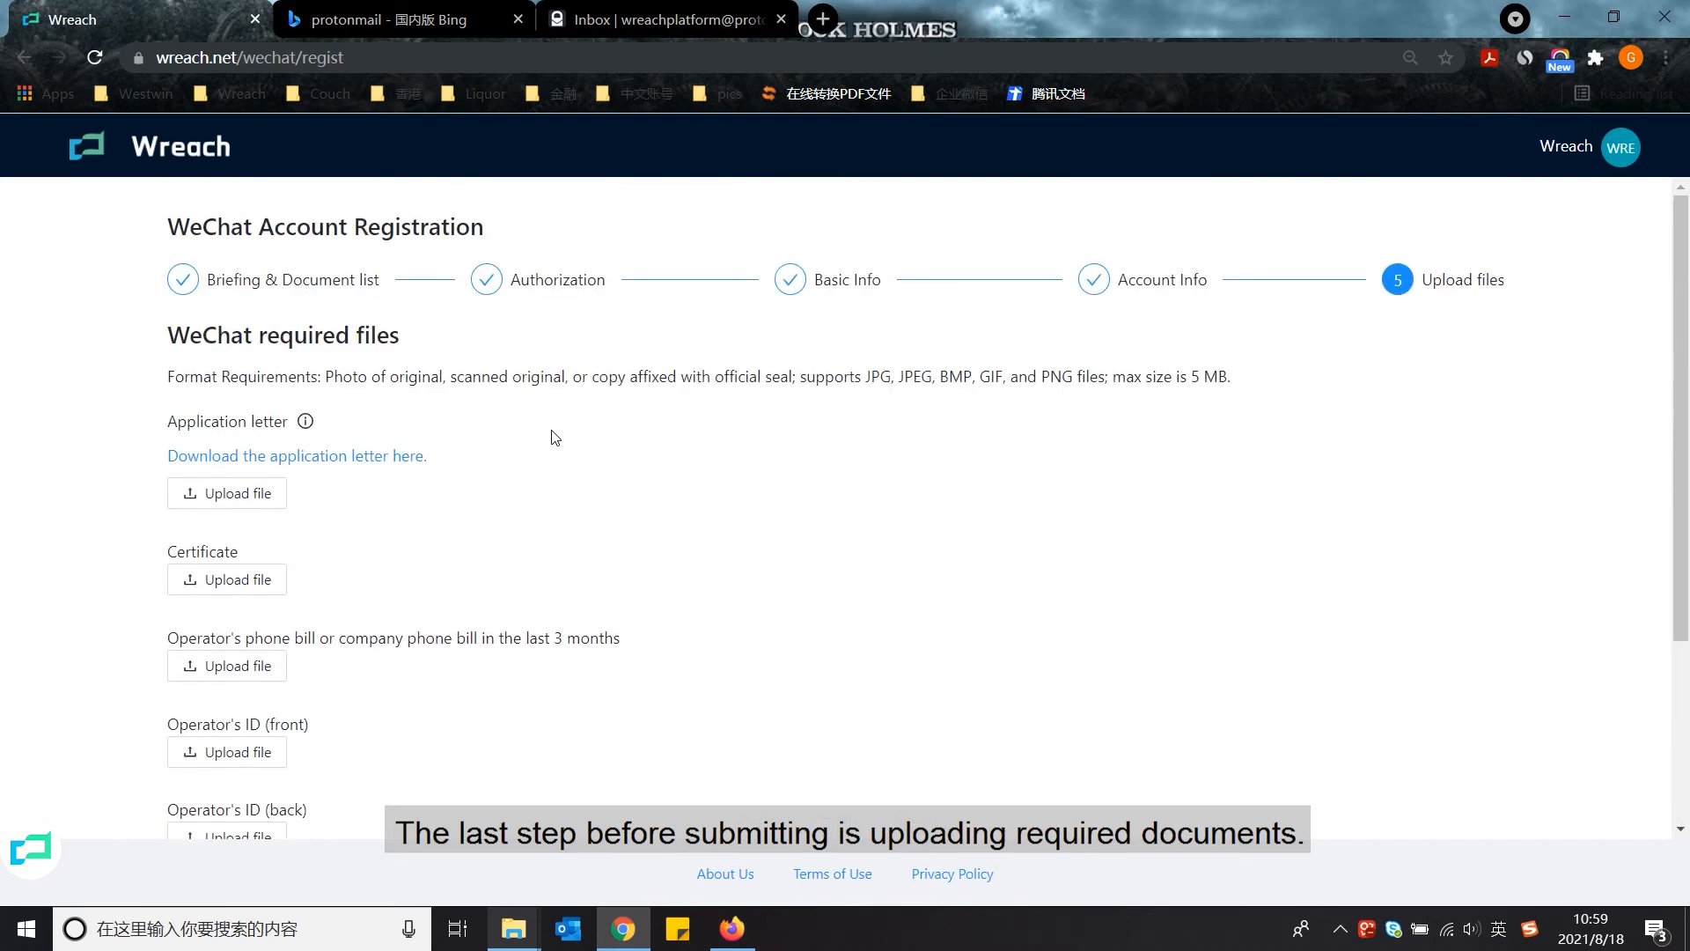
{"action": "right_click", "coordinate": [325, 457]}
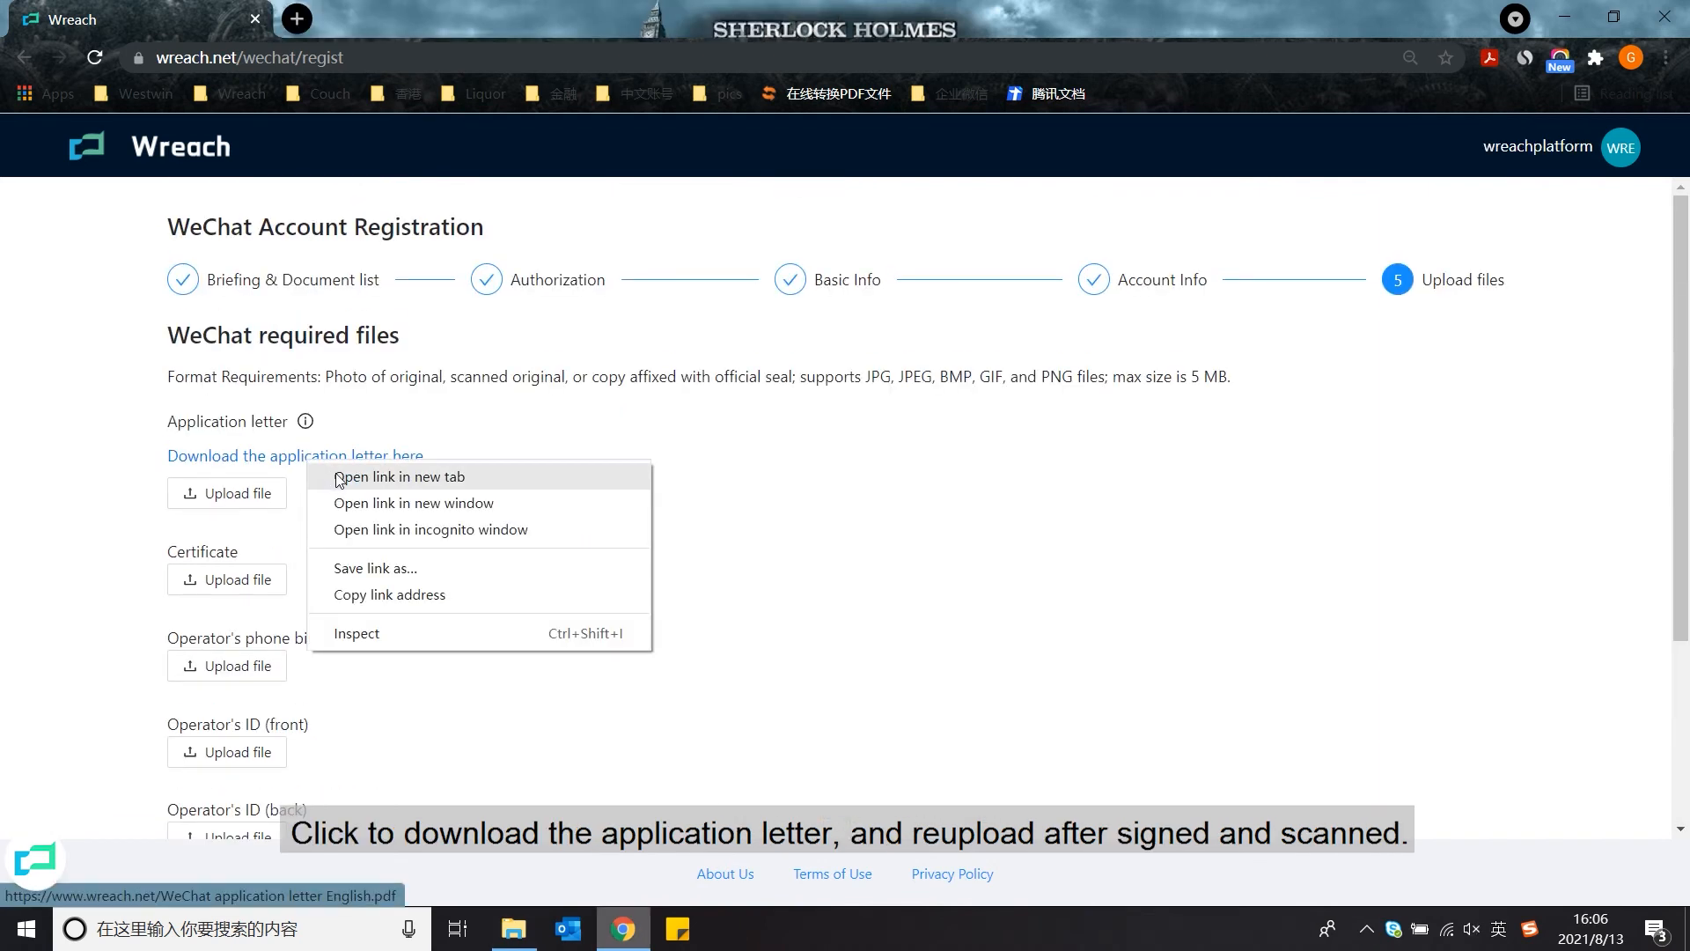
{"action": "left_click", "coordinate": [396, 475]}
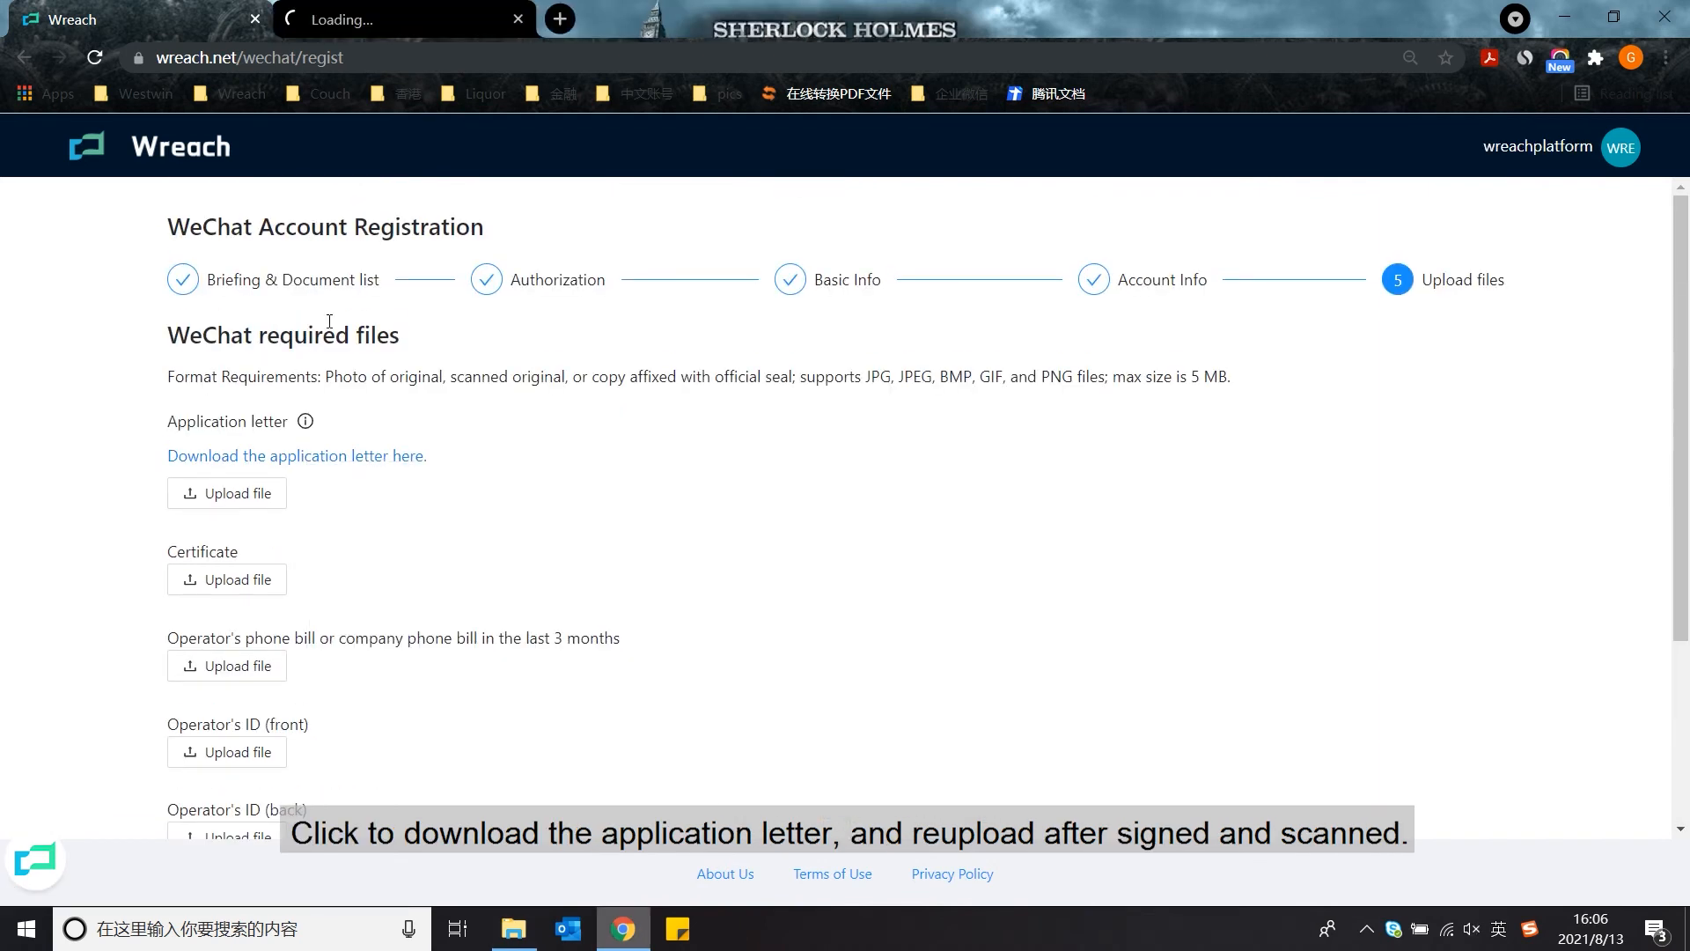
{"action": "left_click", "coordinate": [419, 14]}
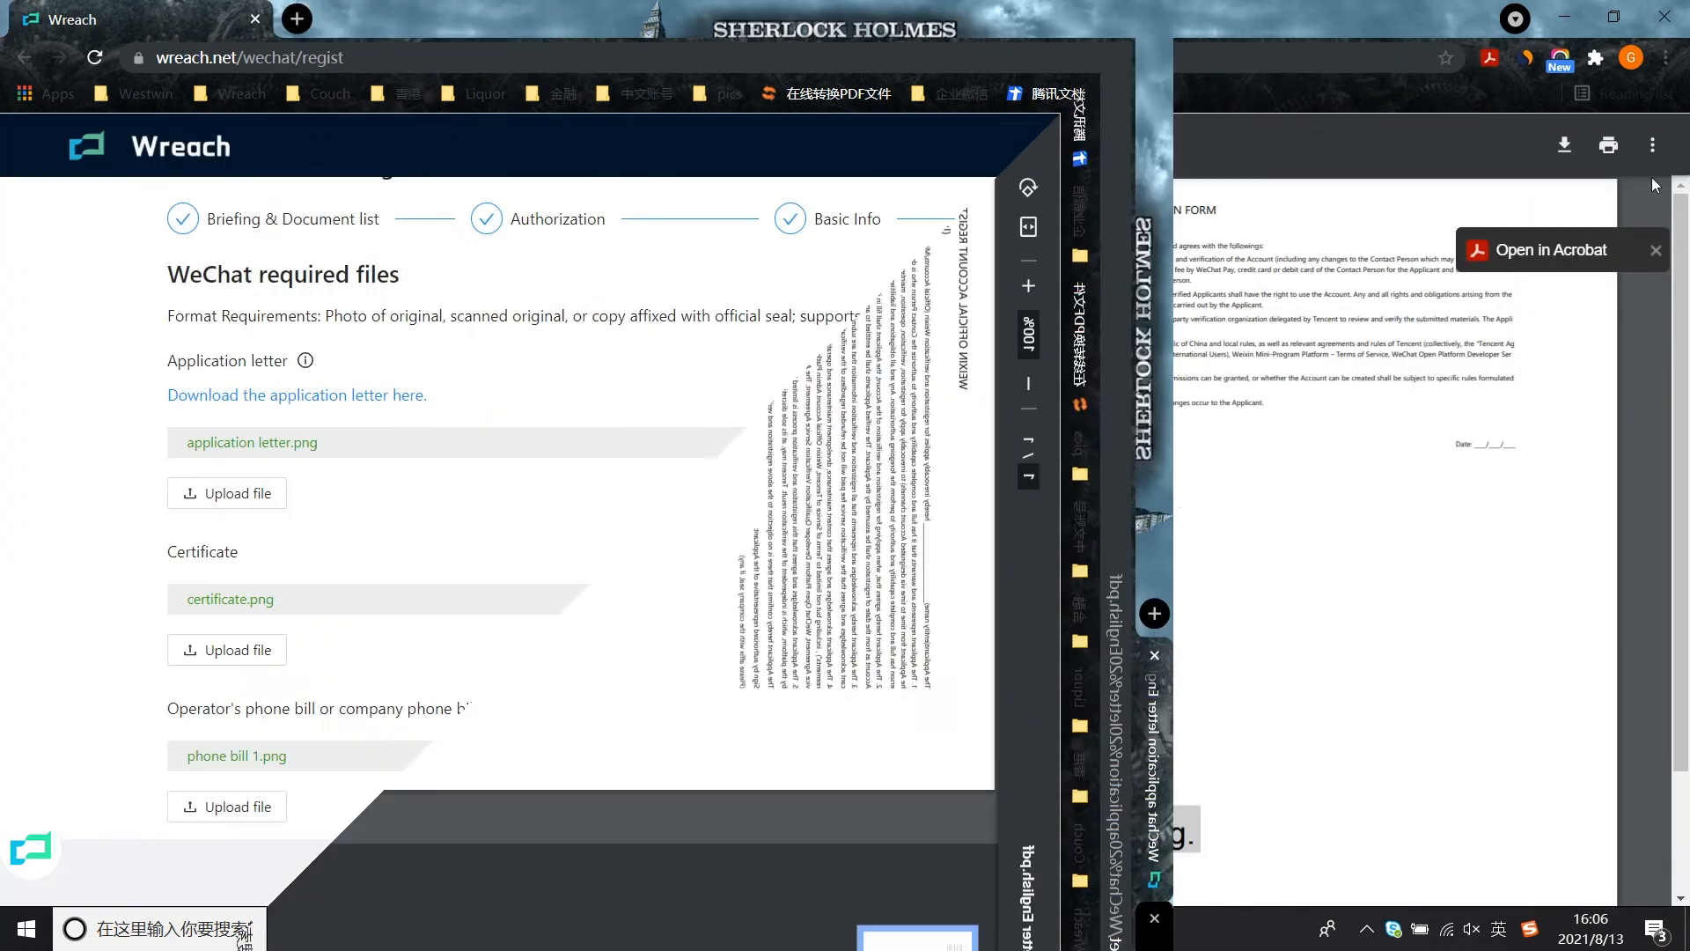
- Check the uploaded documents, submit the WeChat registration and return to the home page
{"action": "scroll", "coordinate": [682, 537], "scroll_direction": "up", "scroll_amount": 1}
{"action": "scroll", "coordinate": [682, 537], "scroll_direction": "down", "scroll_amount": 5}
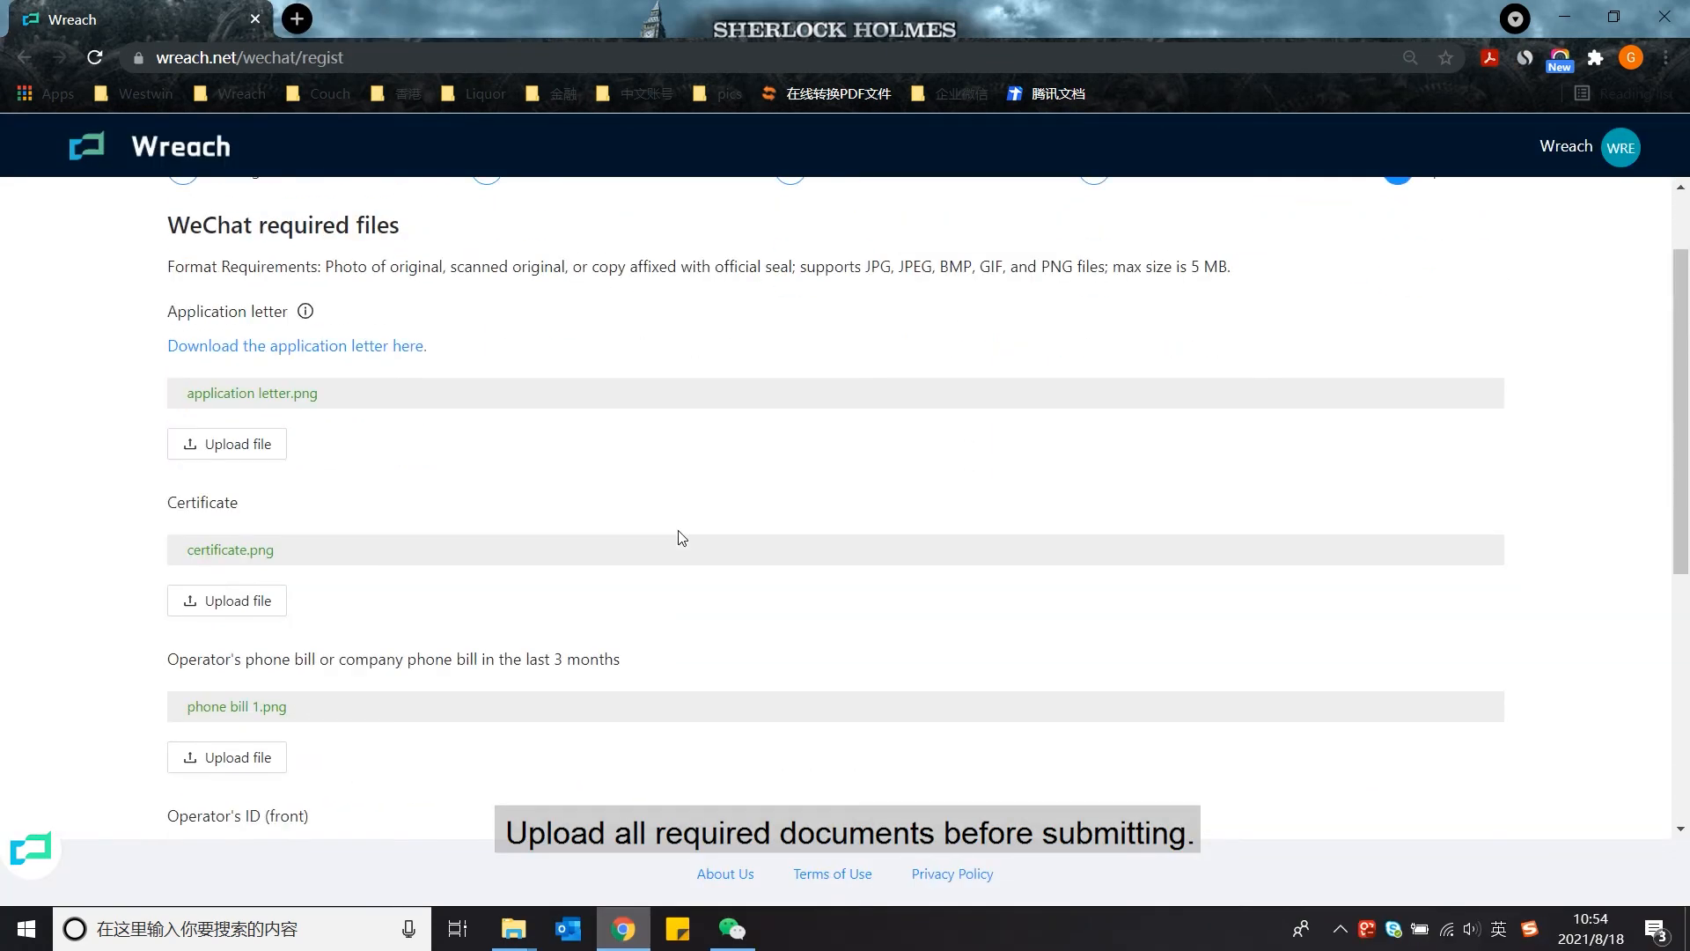
{"action": "scroll", "coordinate": [682, 537], "scroll_direction": "down", "scroll_amount": 1}
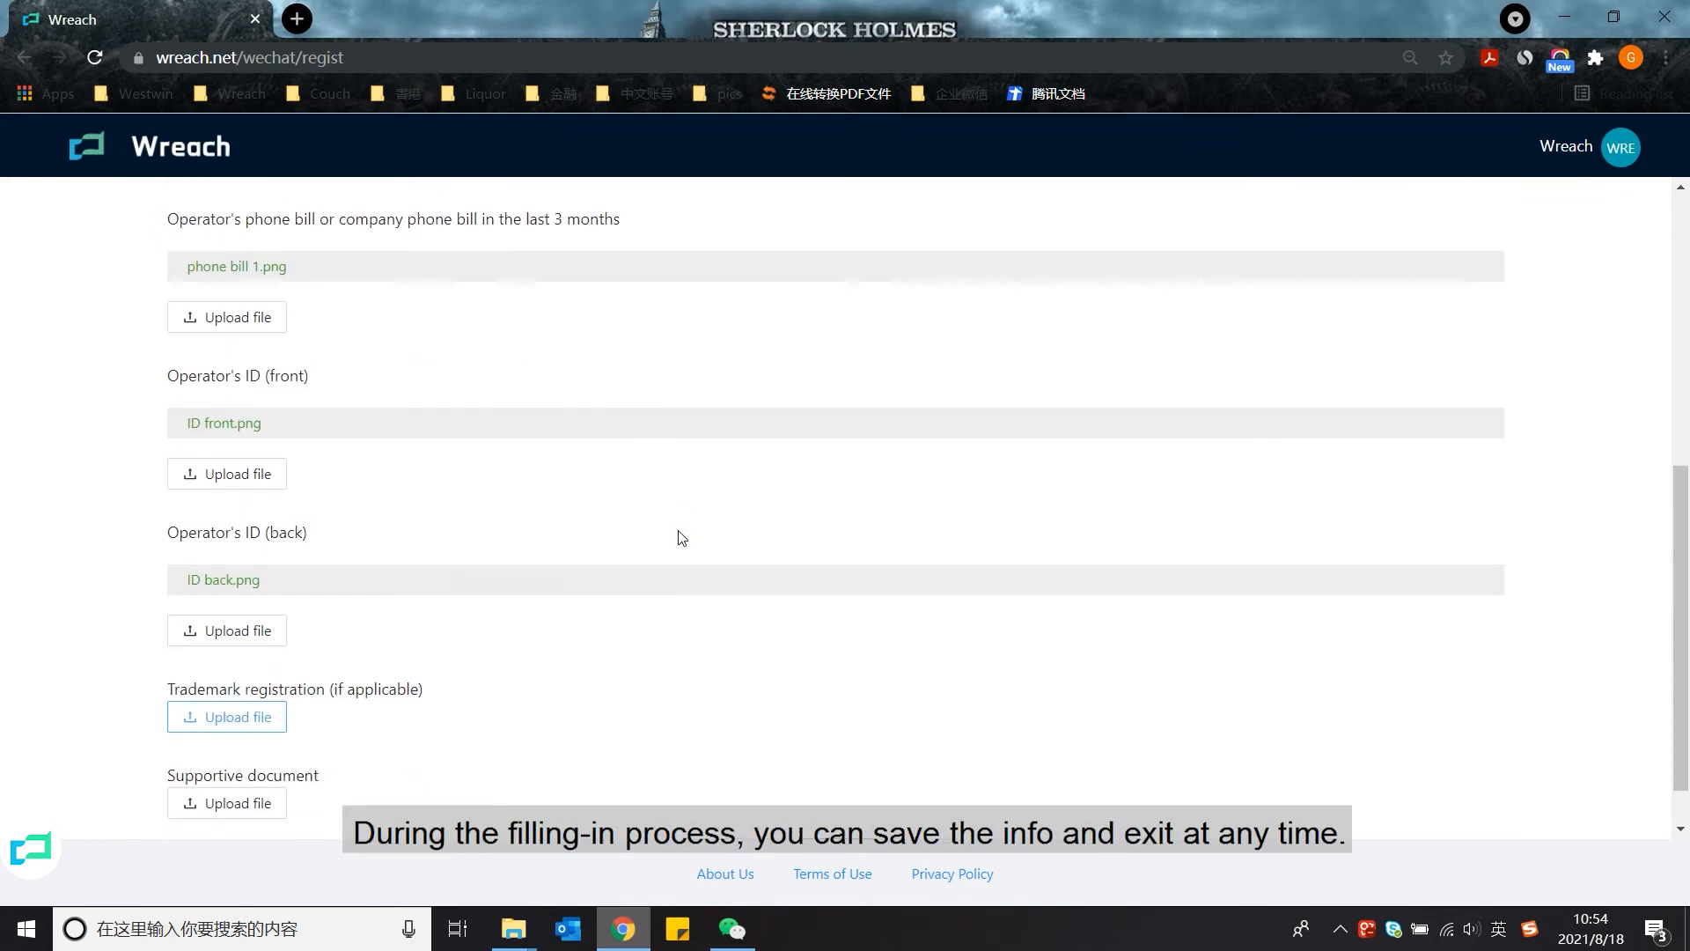
{"action": "scroll", "coordinate": [682, 537], "scroll_direction": "down", "scroll_amount": 1}
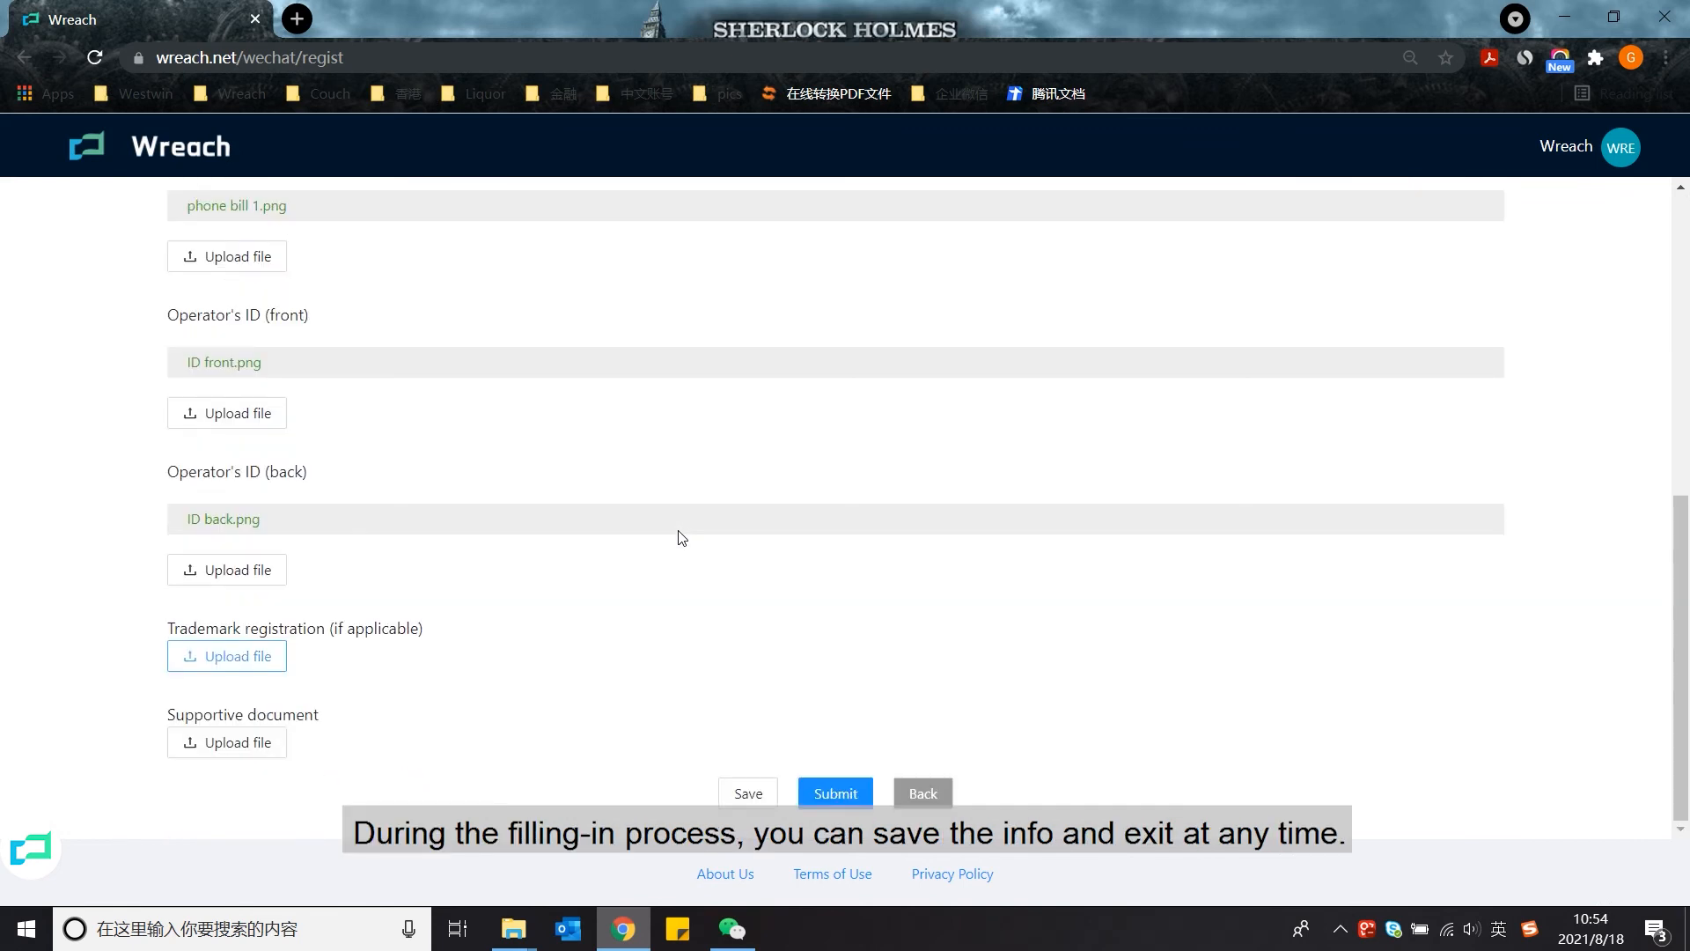
{"action": "left_click", "coordinate": [824, 805]}
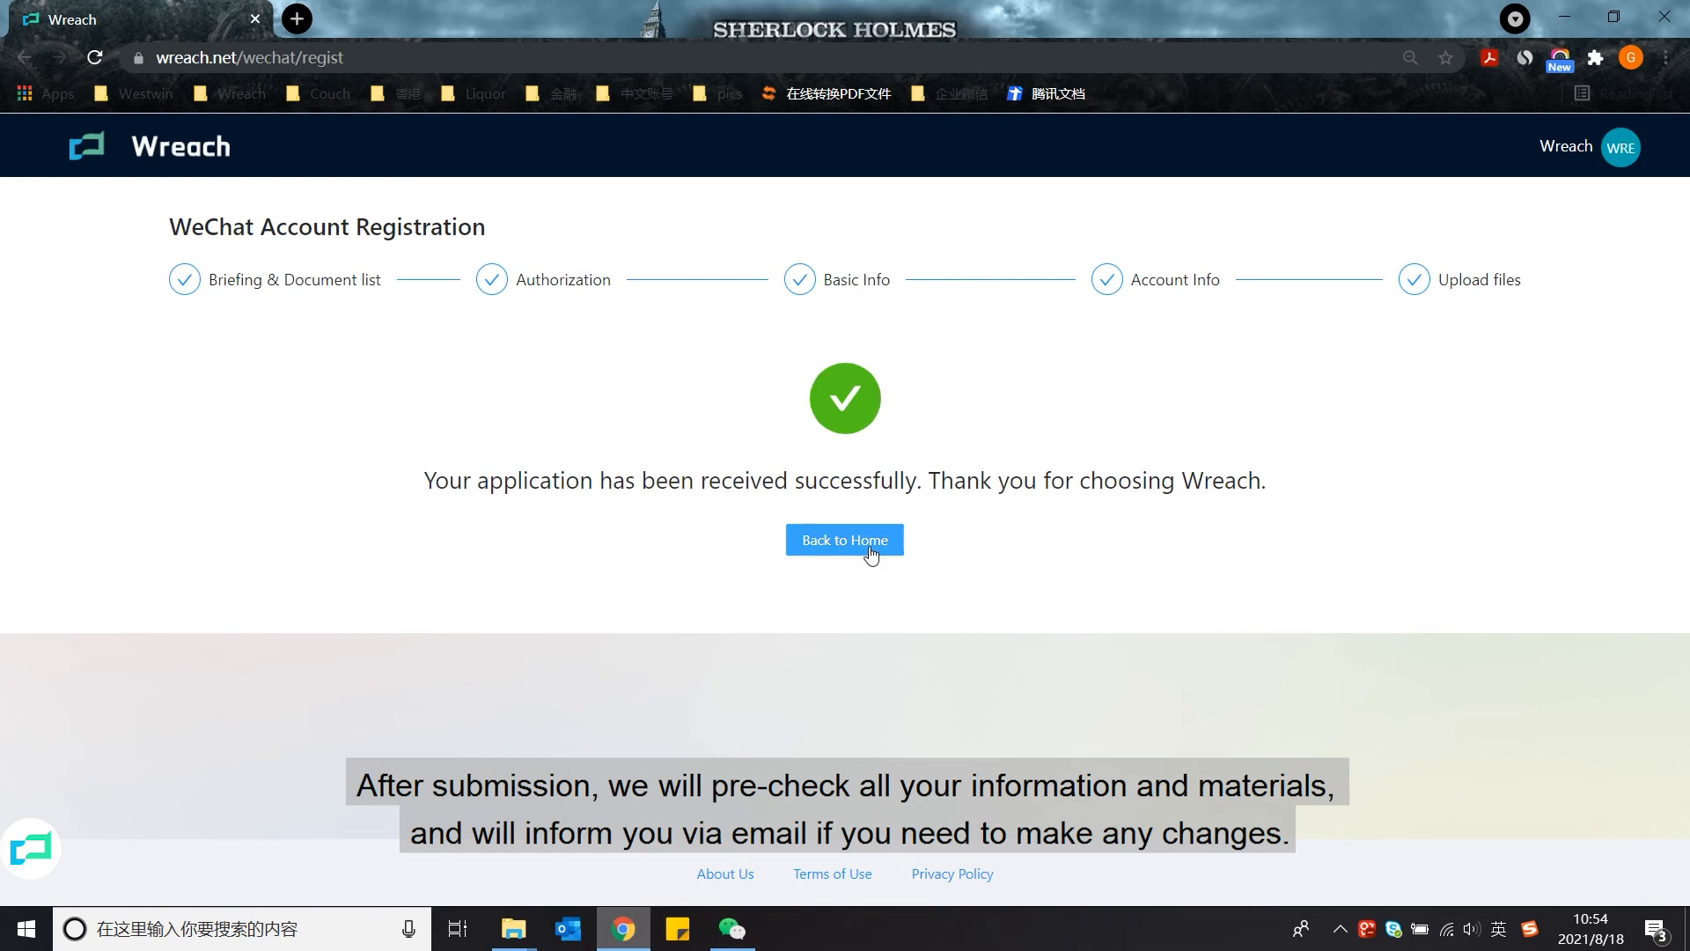
{"action": "left_click", "coordinate": [870, 555]}
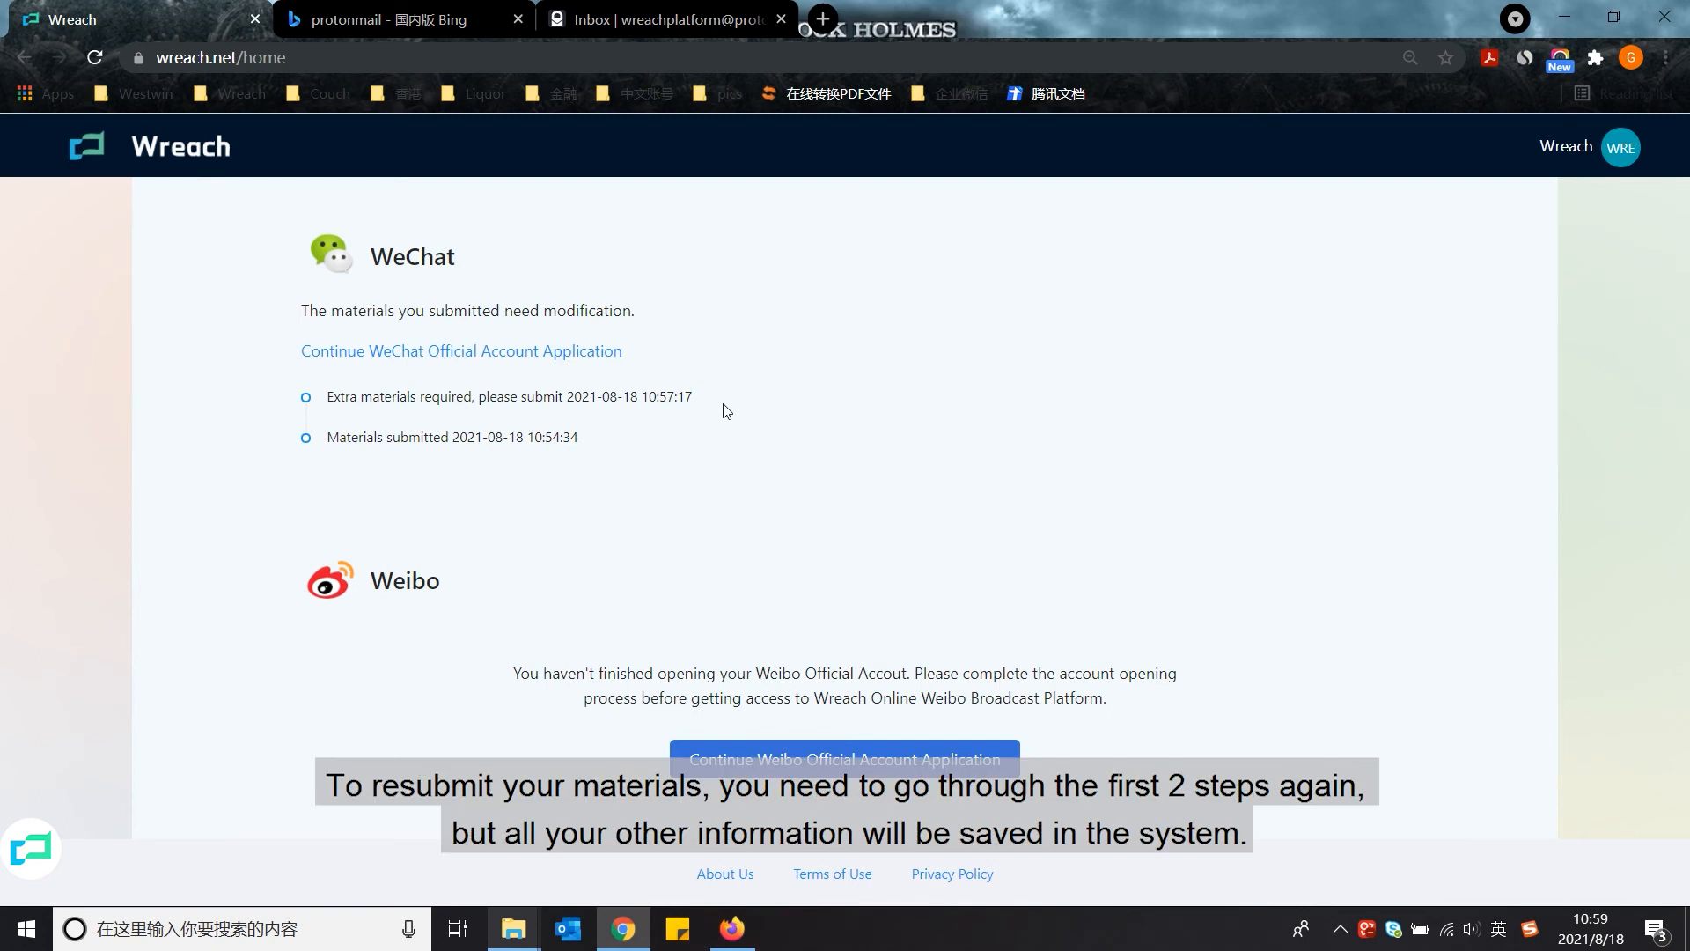
- Reopen the WeChat Official Account application, acknowledge the Briefing & Document list and authorize Wreach to agree to the WeChat terms
{"action": "left_click", "coordinate": [500, 352]}
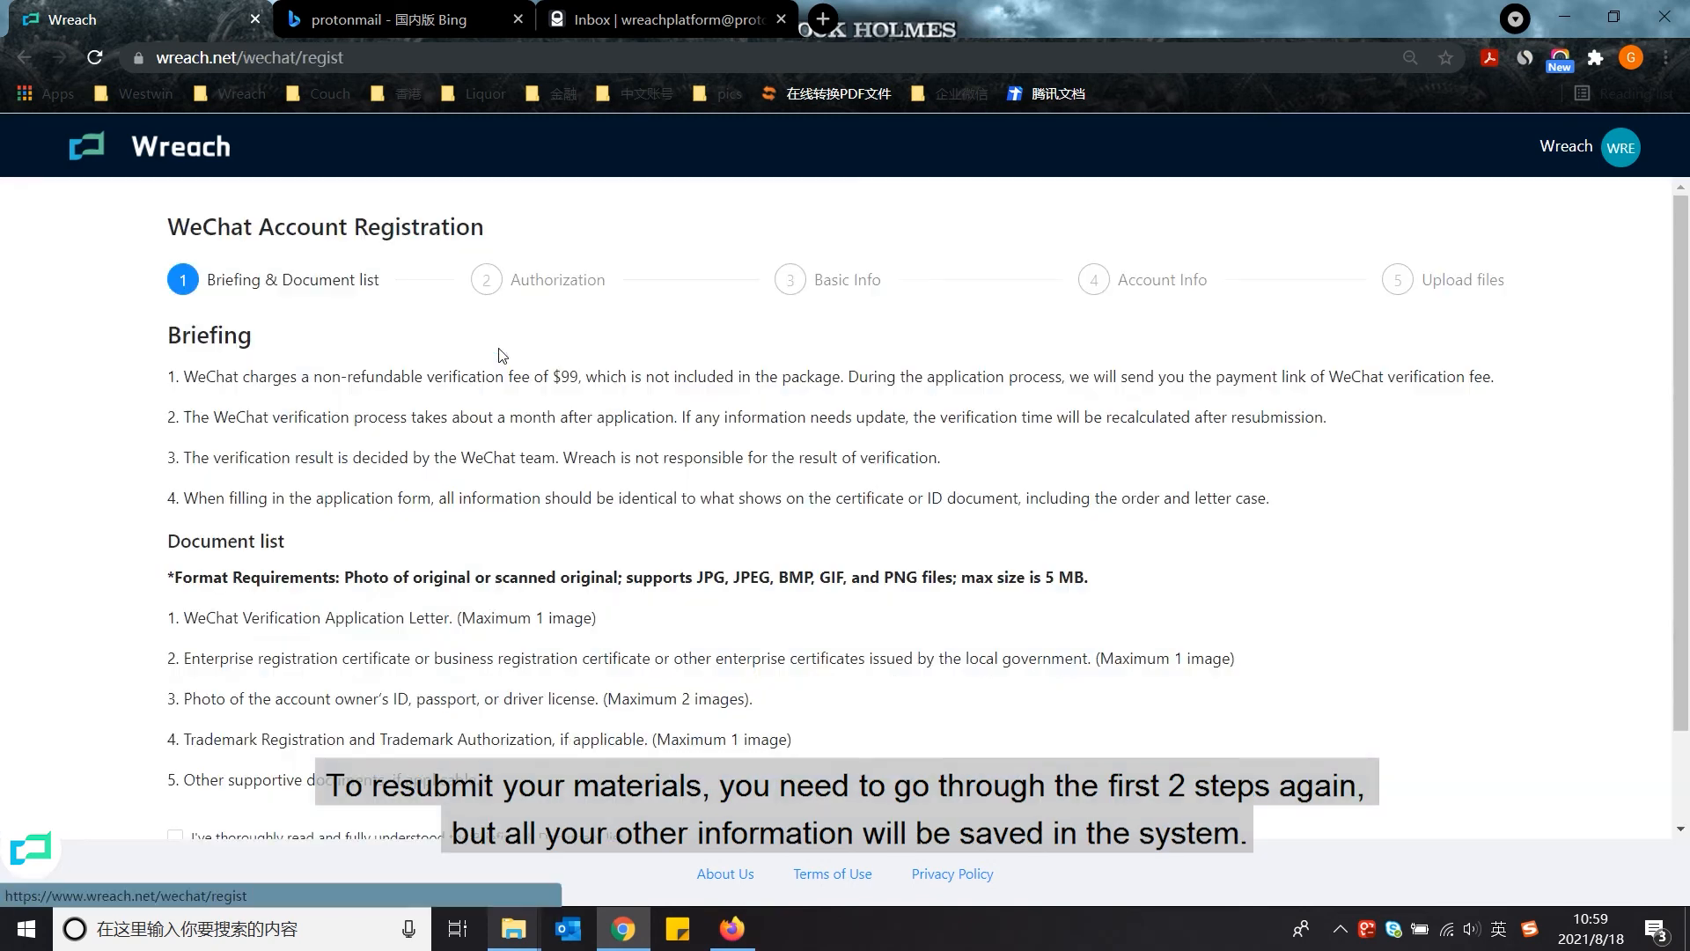
{"action": "scroll", "coordinate": [286, 646], "scroll_direction": "down", "scroll_amount": 2}
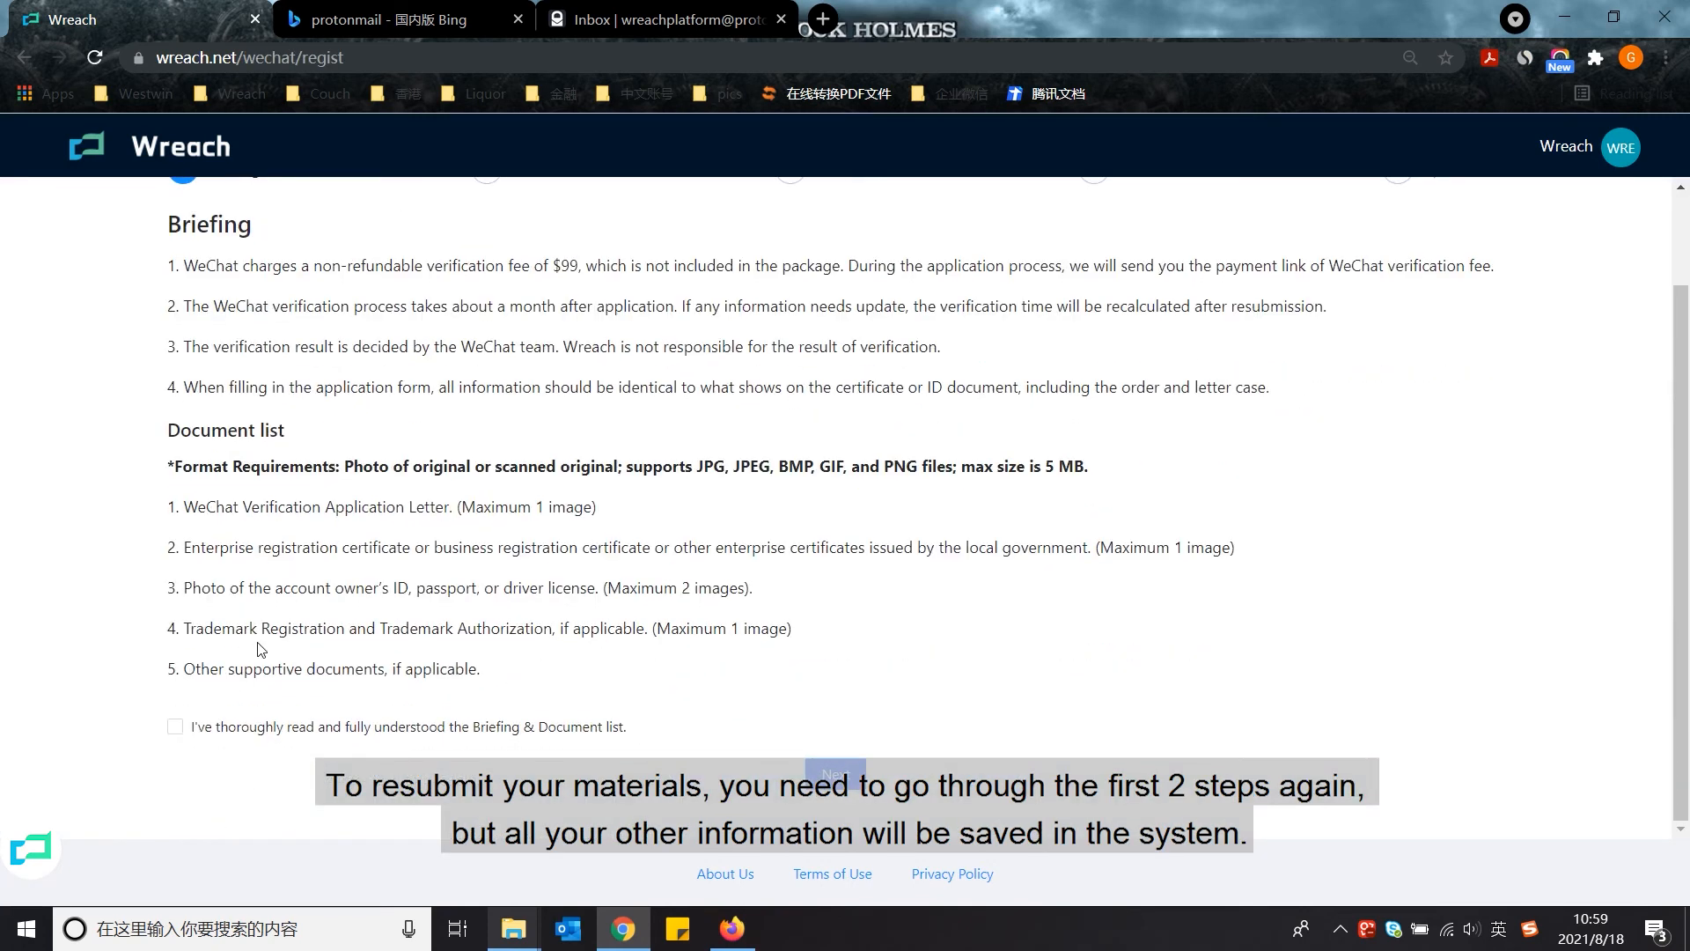
{"action": "left_click", "coordinate": [175, 726]}
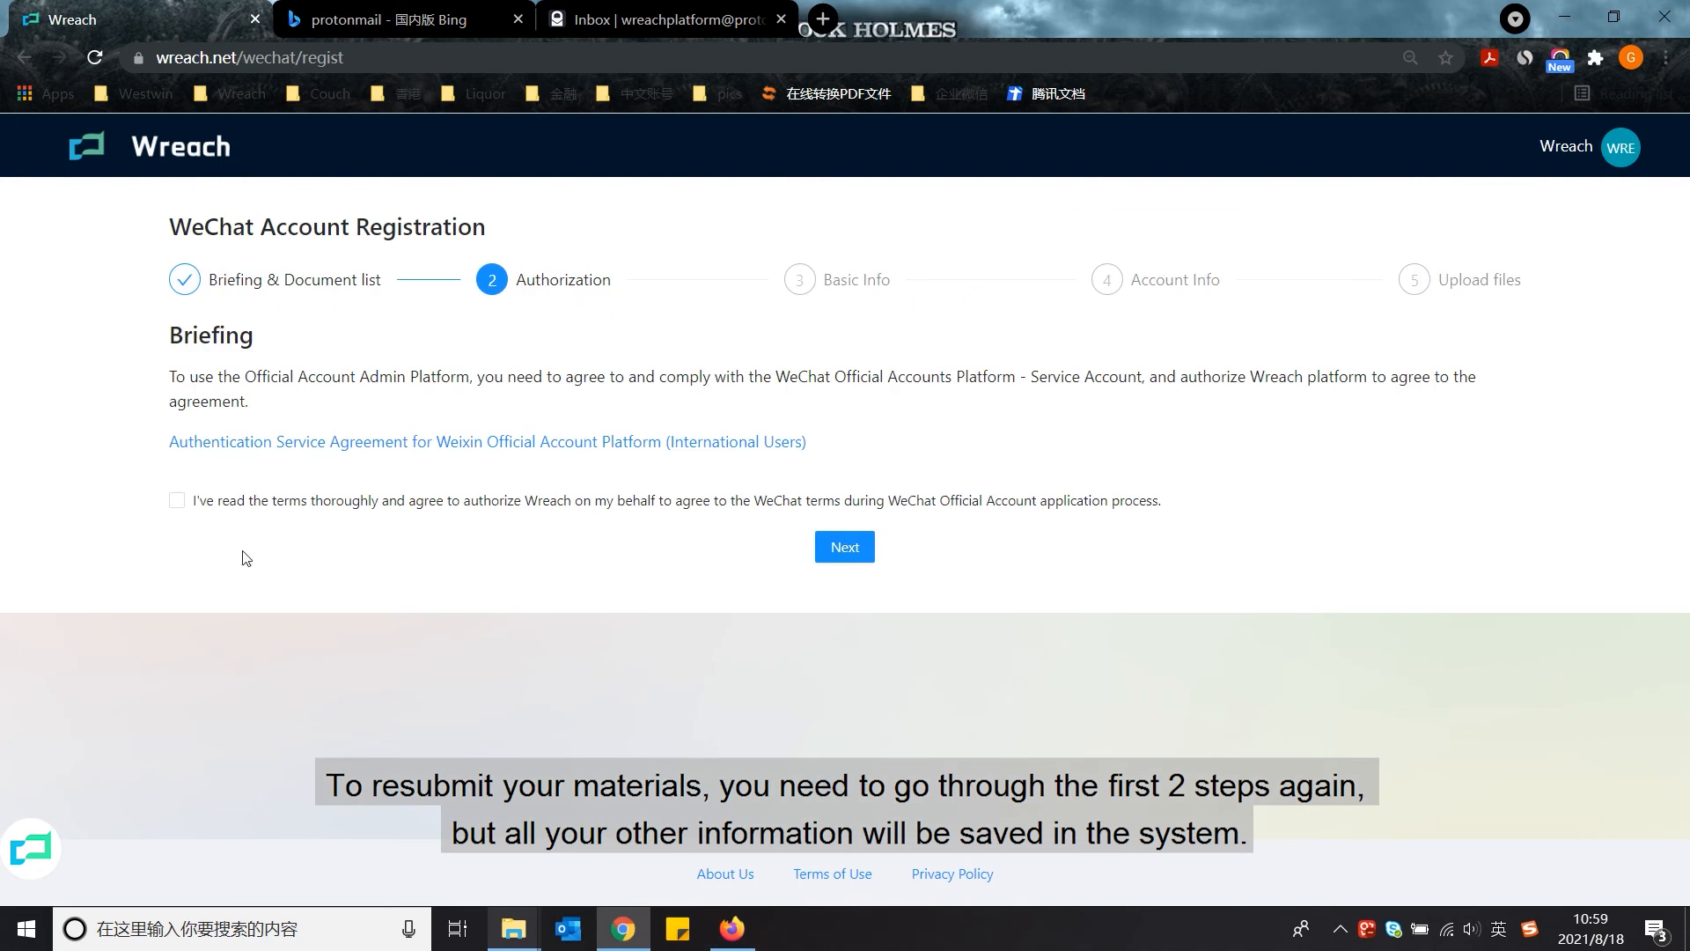
{"action": "left_click", "coordinate": [176, 500]}
{"action": "left_click", "coordinate": [843, 553]}
- Go through the saved Basic Info, Account Info and uploaded files, and resubmit the application
{"action": "scroll", "coordinate": [664, 648], "scroll_direction": "down", "scroll_amount": 5}
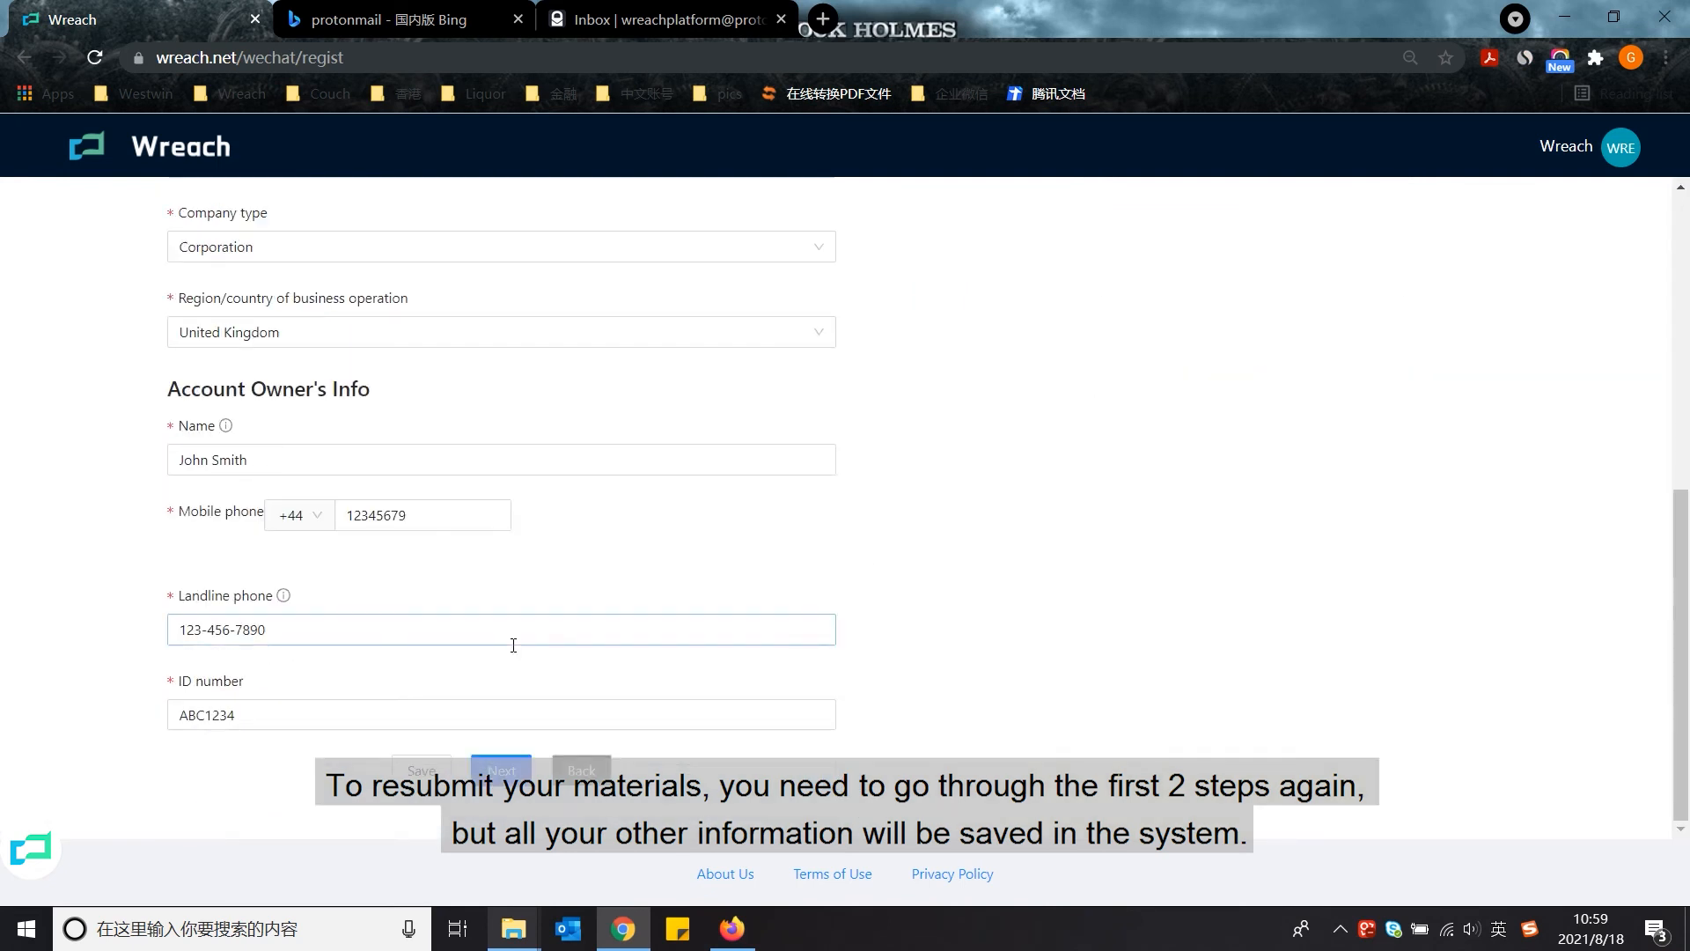
{"action": "scroll", "coordinate": [551, 634], "scroll_direction": "down", "scroll_amount": 6}
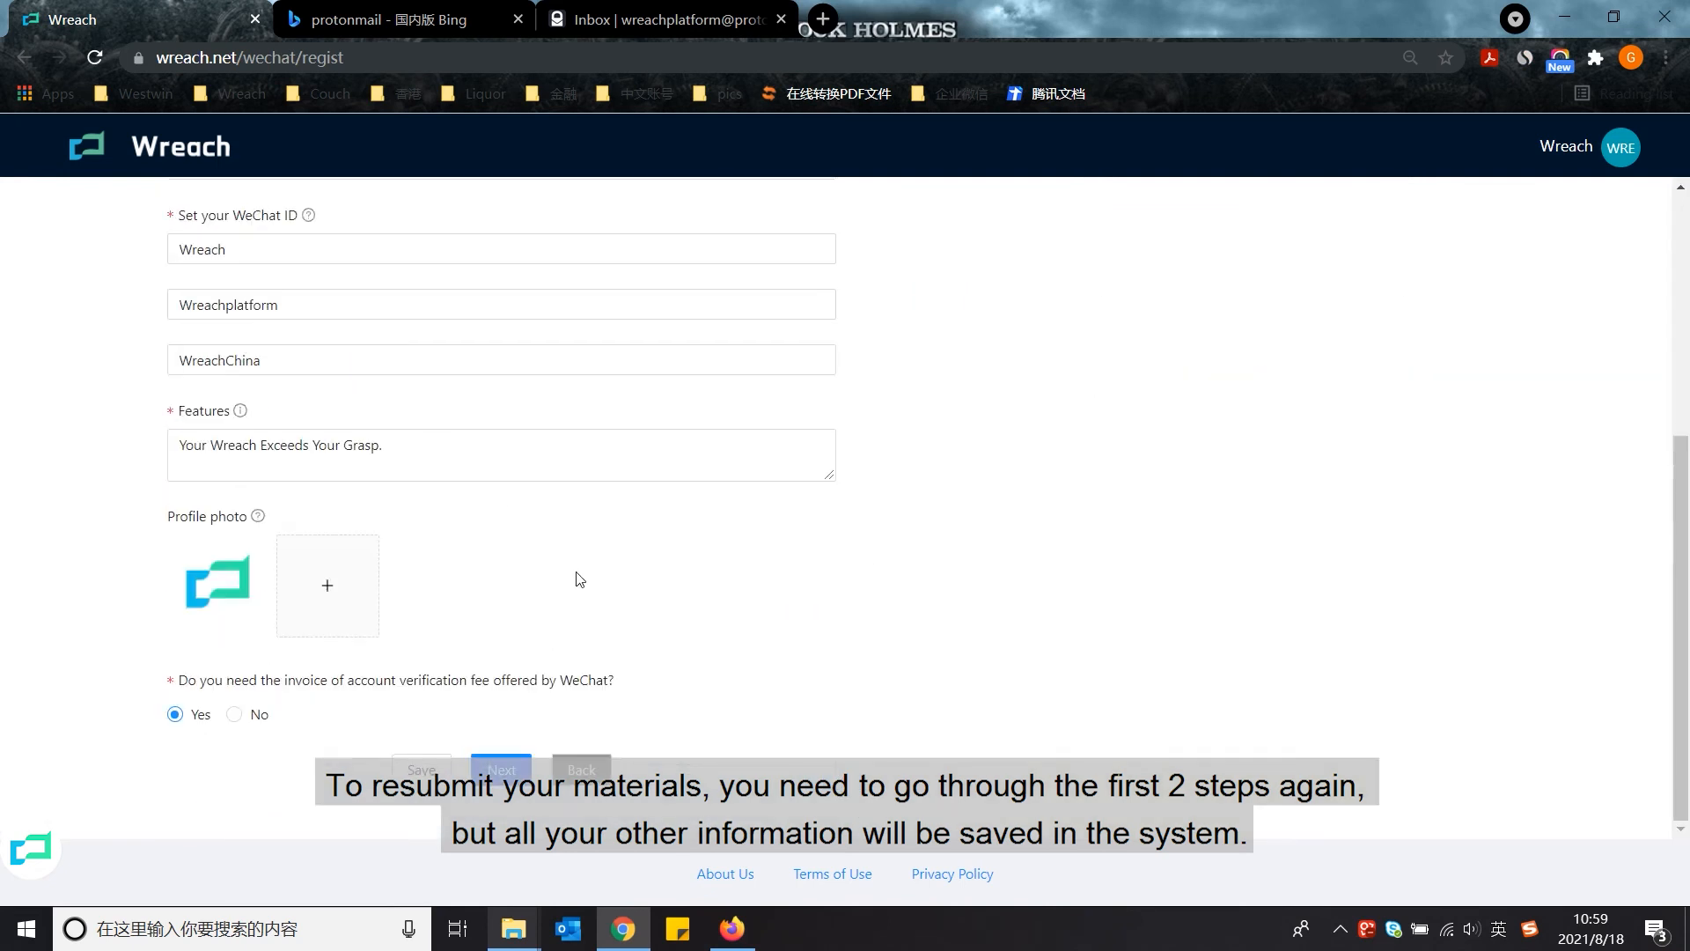
{"action": "scroll", "coordinate": [634, 541], "scroll_direction": "up", "scroll_amount": 2}
{"action": "scroll", "coordinate": [647, 545], "scroll_direction": "down", "scroll_amount": 2}
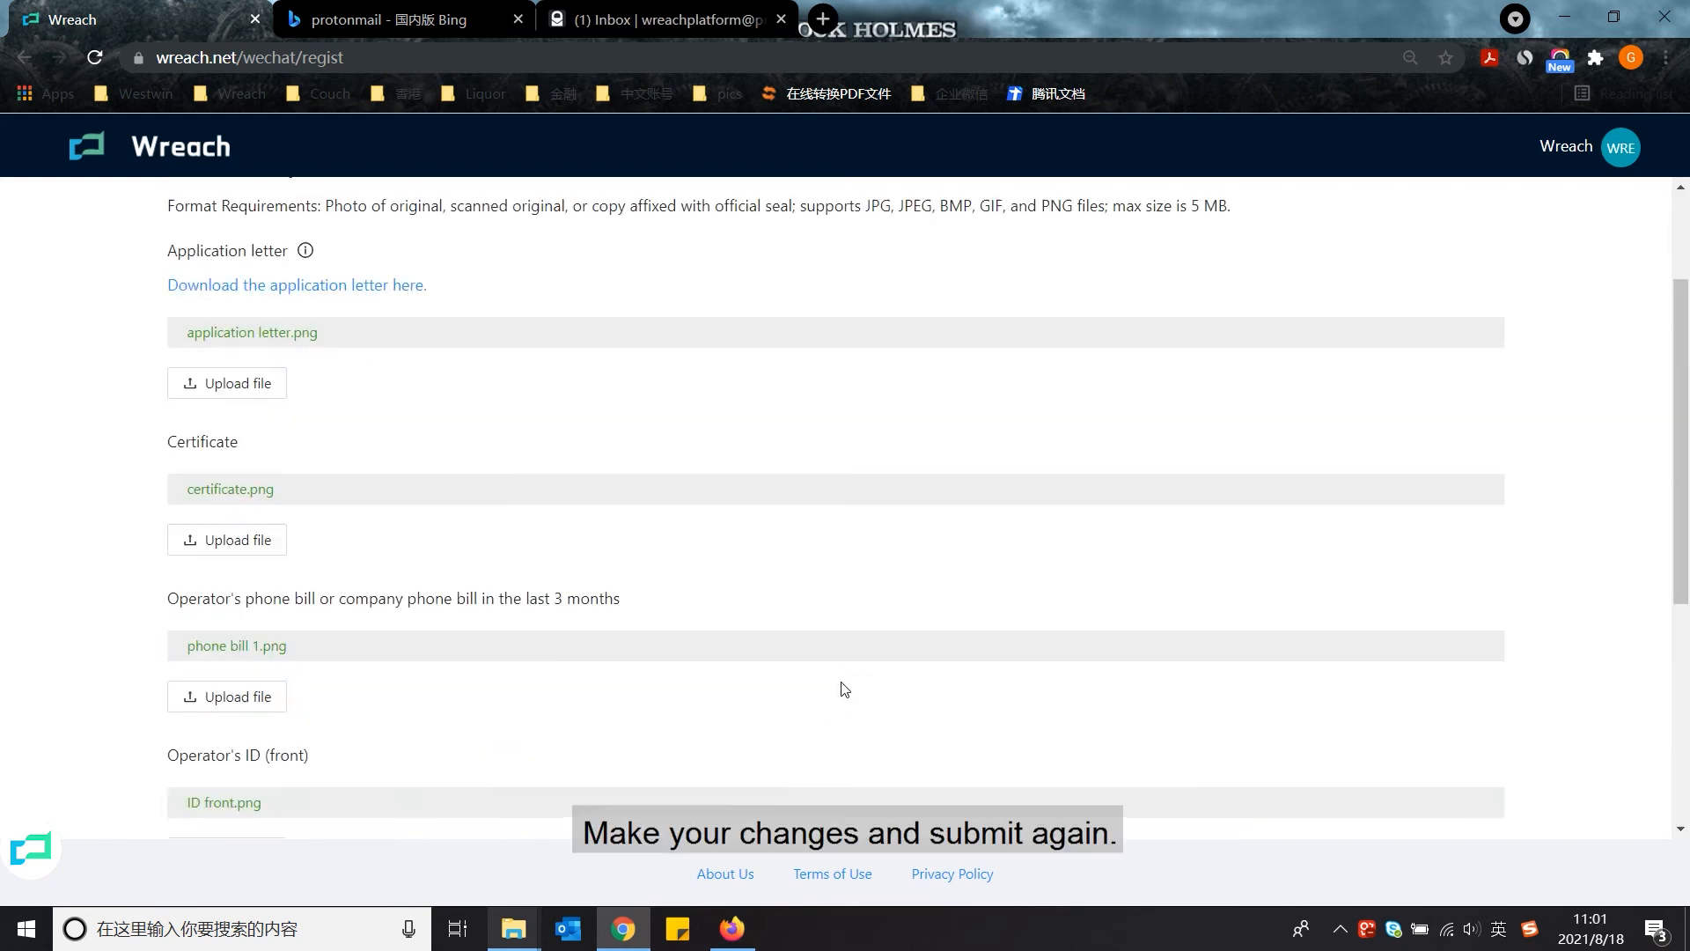
{"action": "scroll", "coordinate": [838, 690], "scroll_direction": "down", "scroll_amount": 4}
{"action": "scroll", "coordinate": [849, 801], "scroll_direction": "down", "scroll_amount": 1}
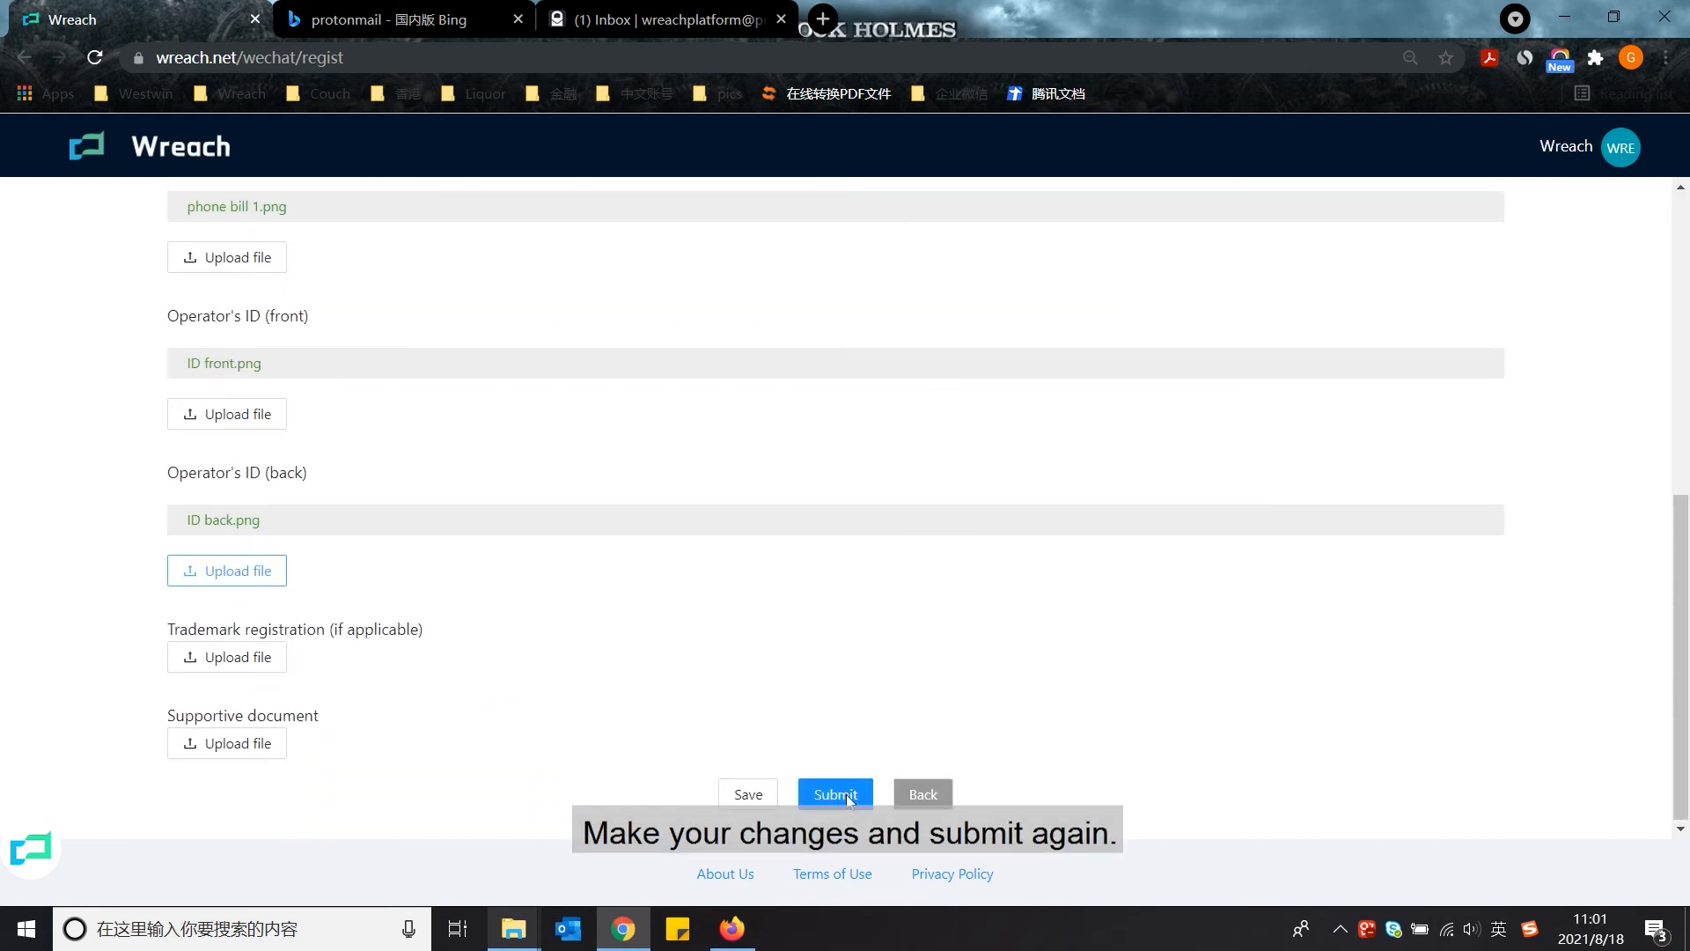
{"action": "left_click", "coordinate": [847, 796]}
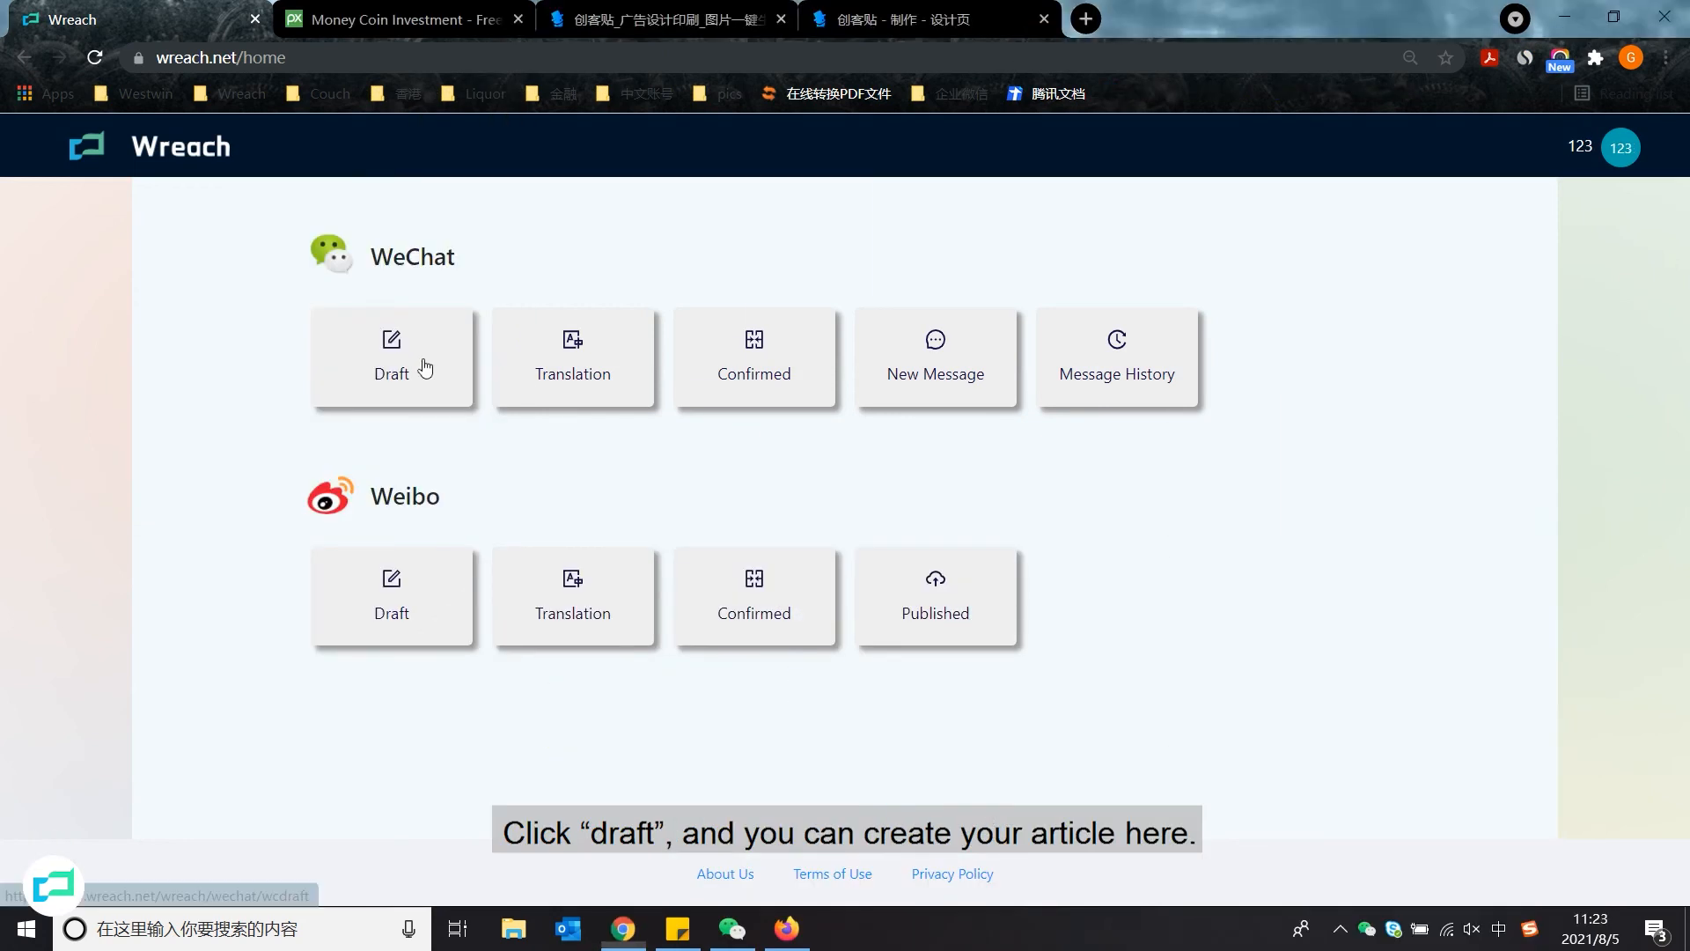
- Create a new article in the WeChat drafts and paste the prepared text into its body
{"action": "left_click", "coordinate": [426, 363]}
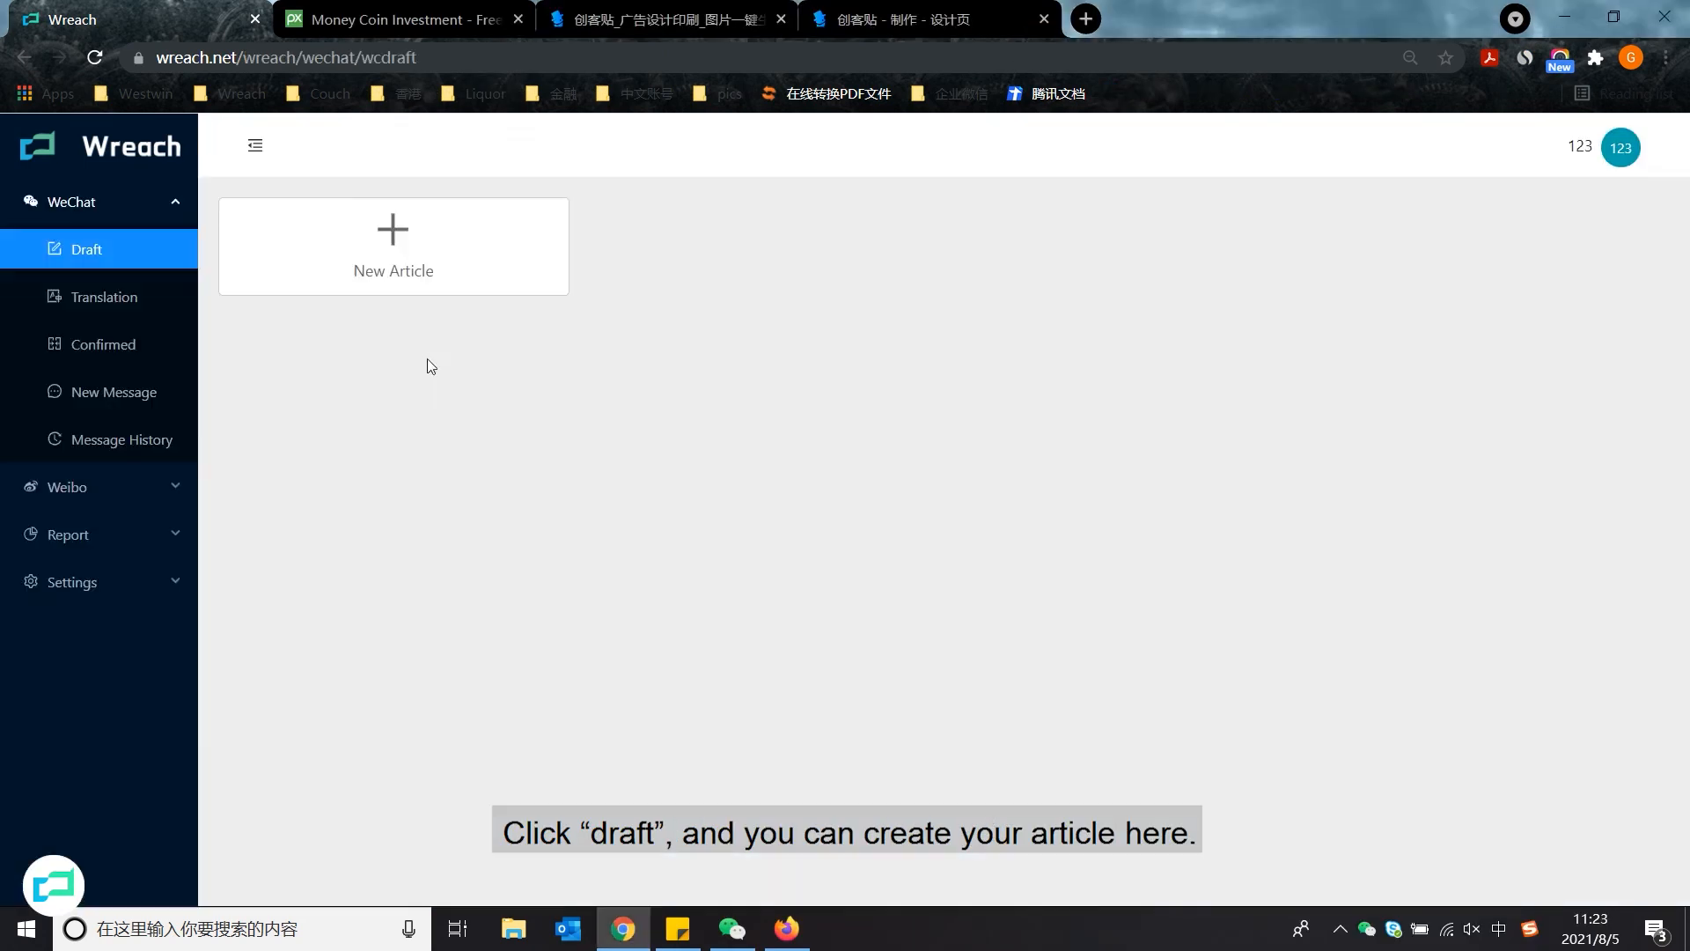
{"action": "left_click", "coordinate": [386, 243]}
{"action": "key", "text": "ctrl+v"}
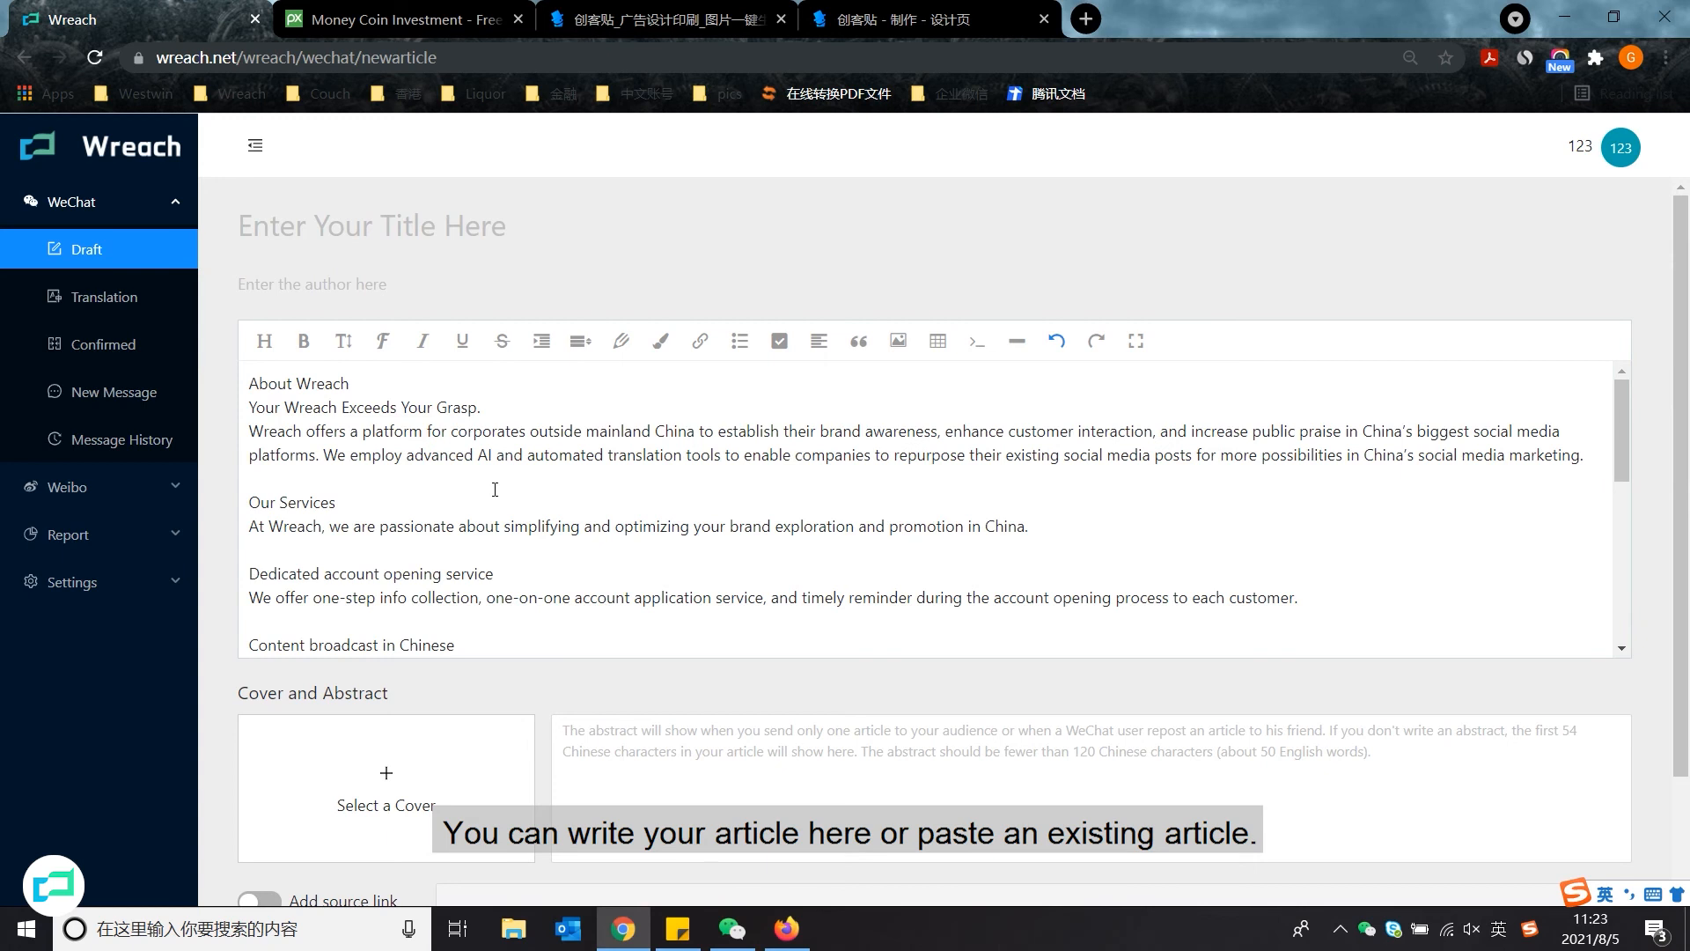
- Move "About Wreach" from the article body into the title and enter the author's initials
{"action": "left_click_drag", "start_coordinate": [351, 384], "coordinate": [226, 380]}
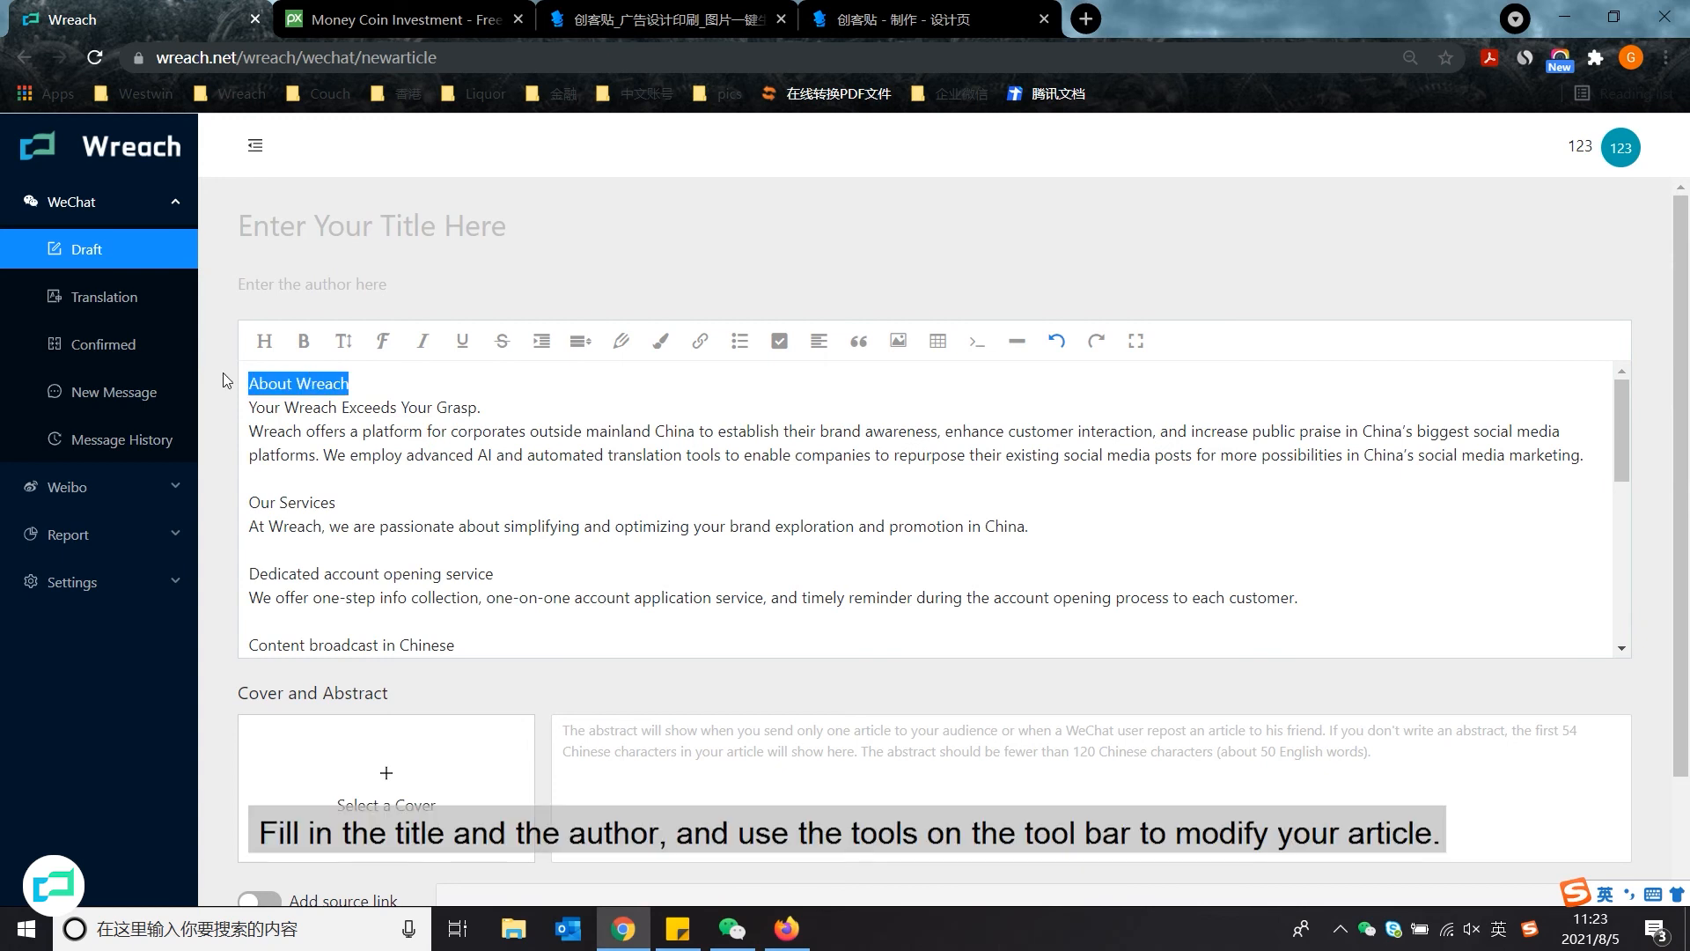
{"action": "key", "text": "ctrl+x"}
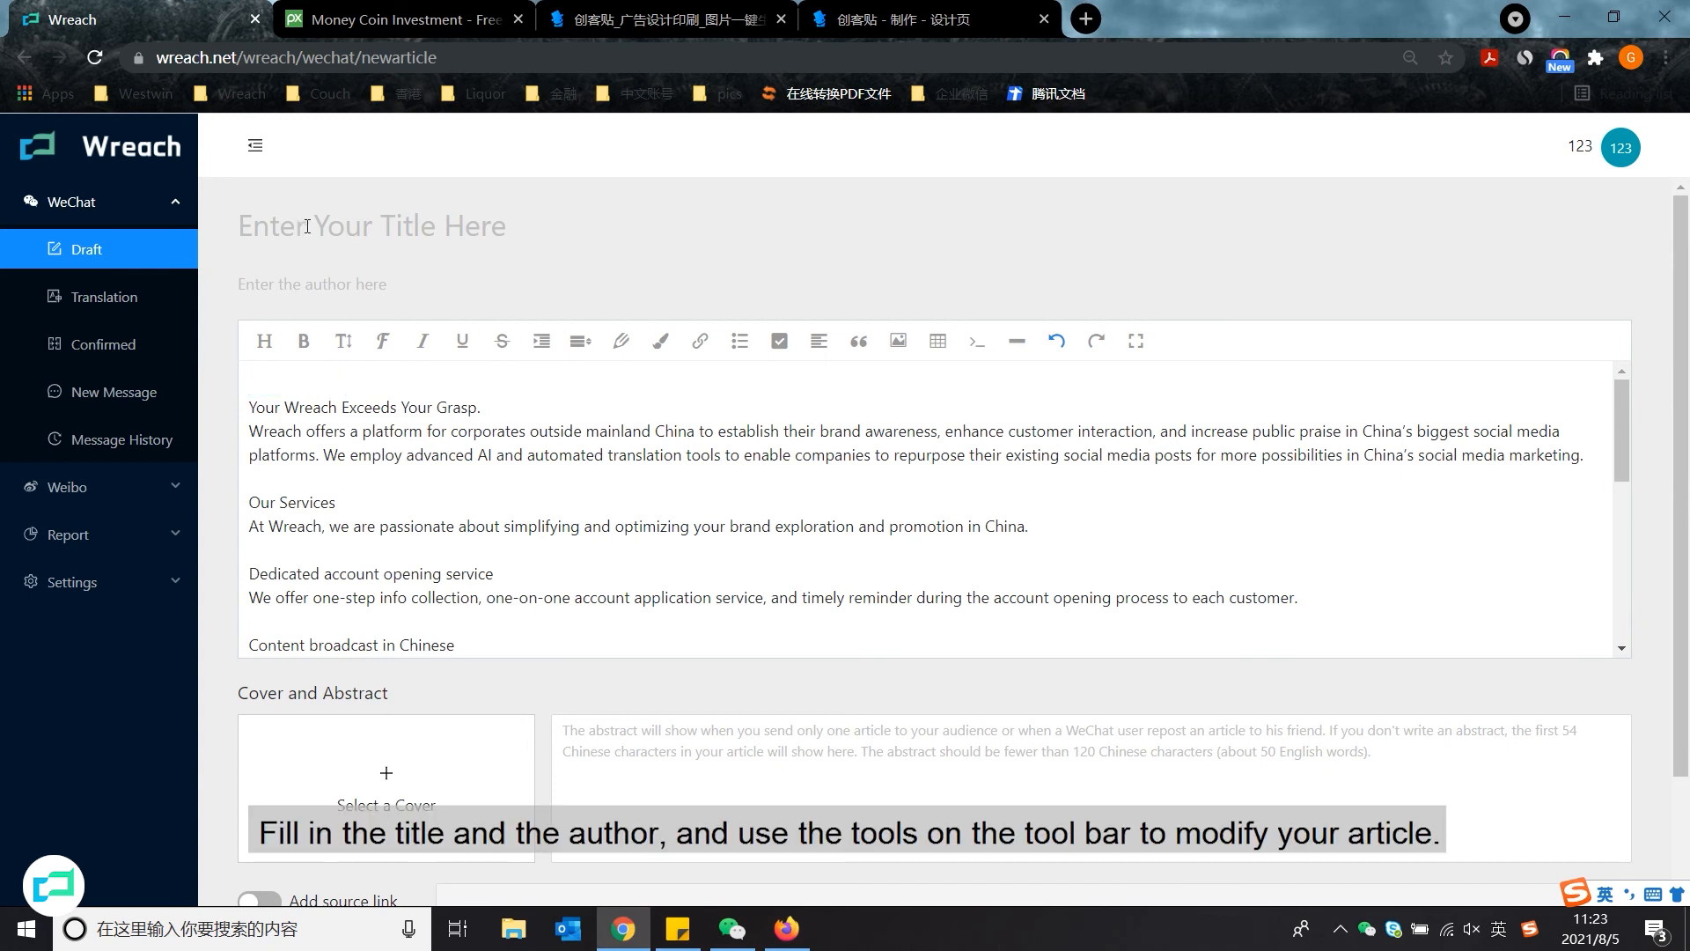
{"action": "left_click", "coordinate": [308, 227]}
{"action": "key", "text": "ctrl+v"}
{"action": "left_click", "coordinate": [394, 275]}
{"action": "type", "text": "G"}
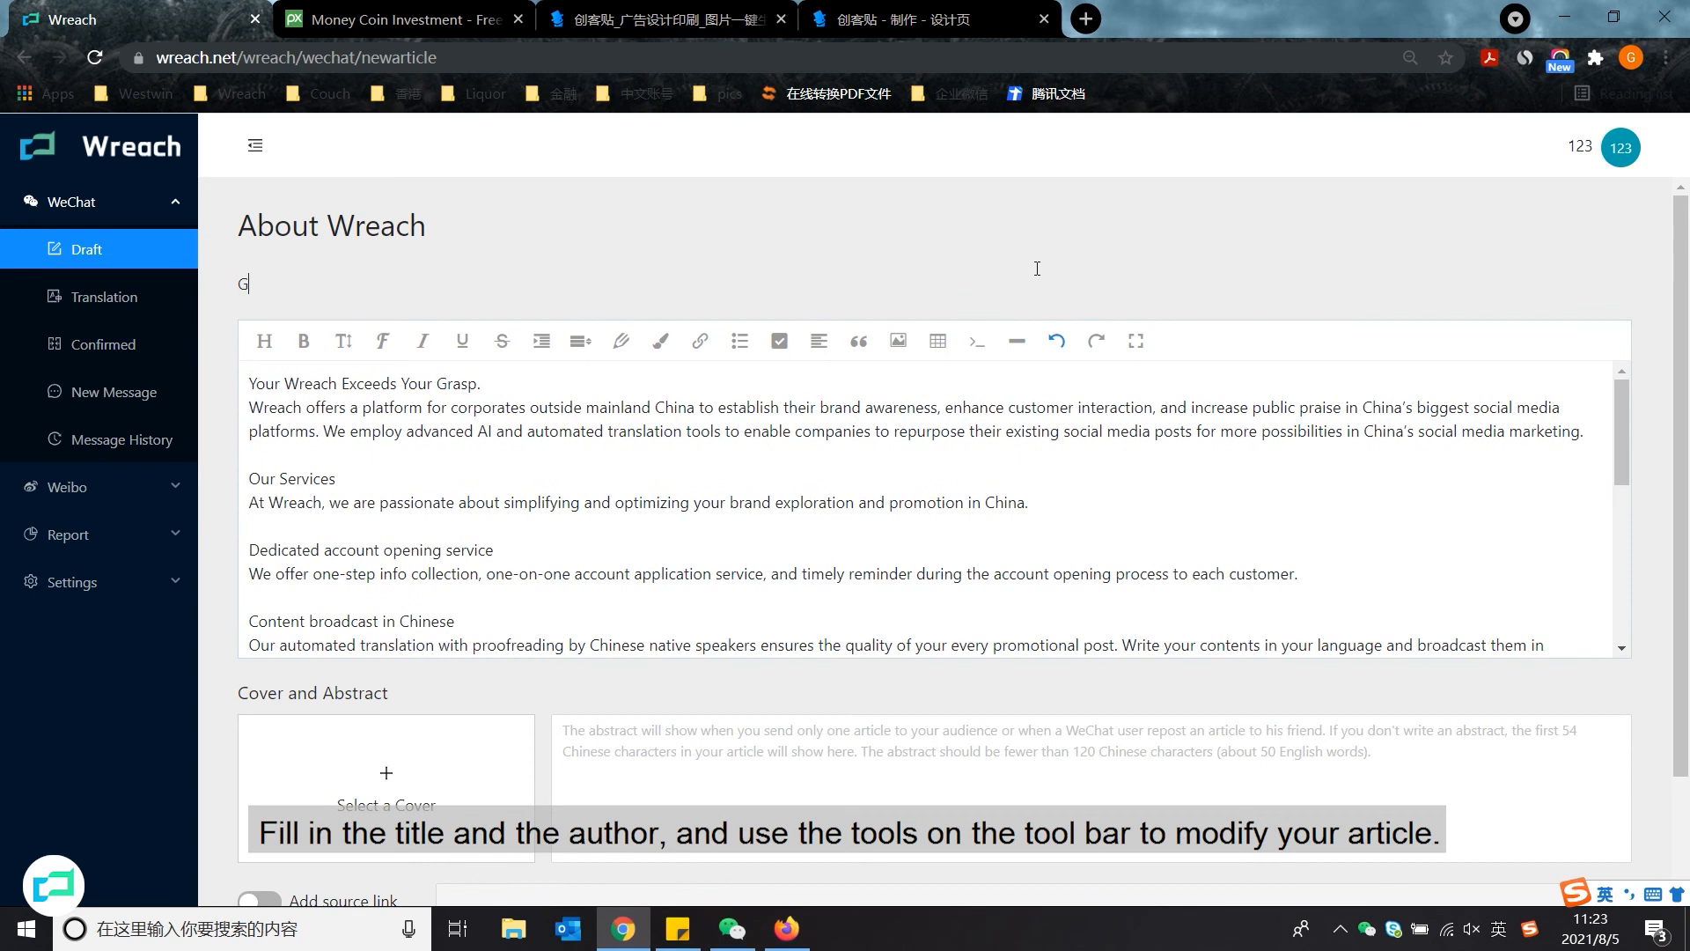
- Enlarge the font size of the article's opening line "Your Wreach Exceeds Your Grasp."
{"action": "left_click_drag", "start_coordinate": [482, 384], "coordinate": [239, 383]}
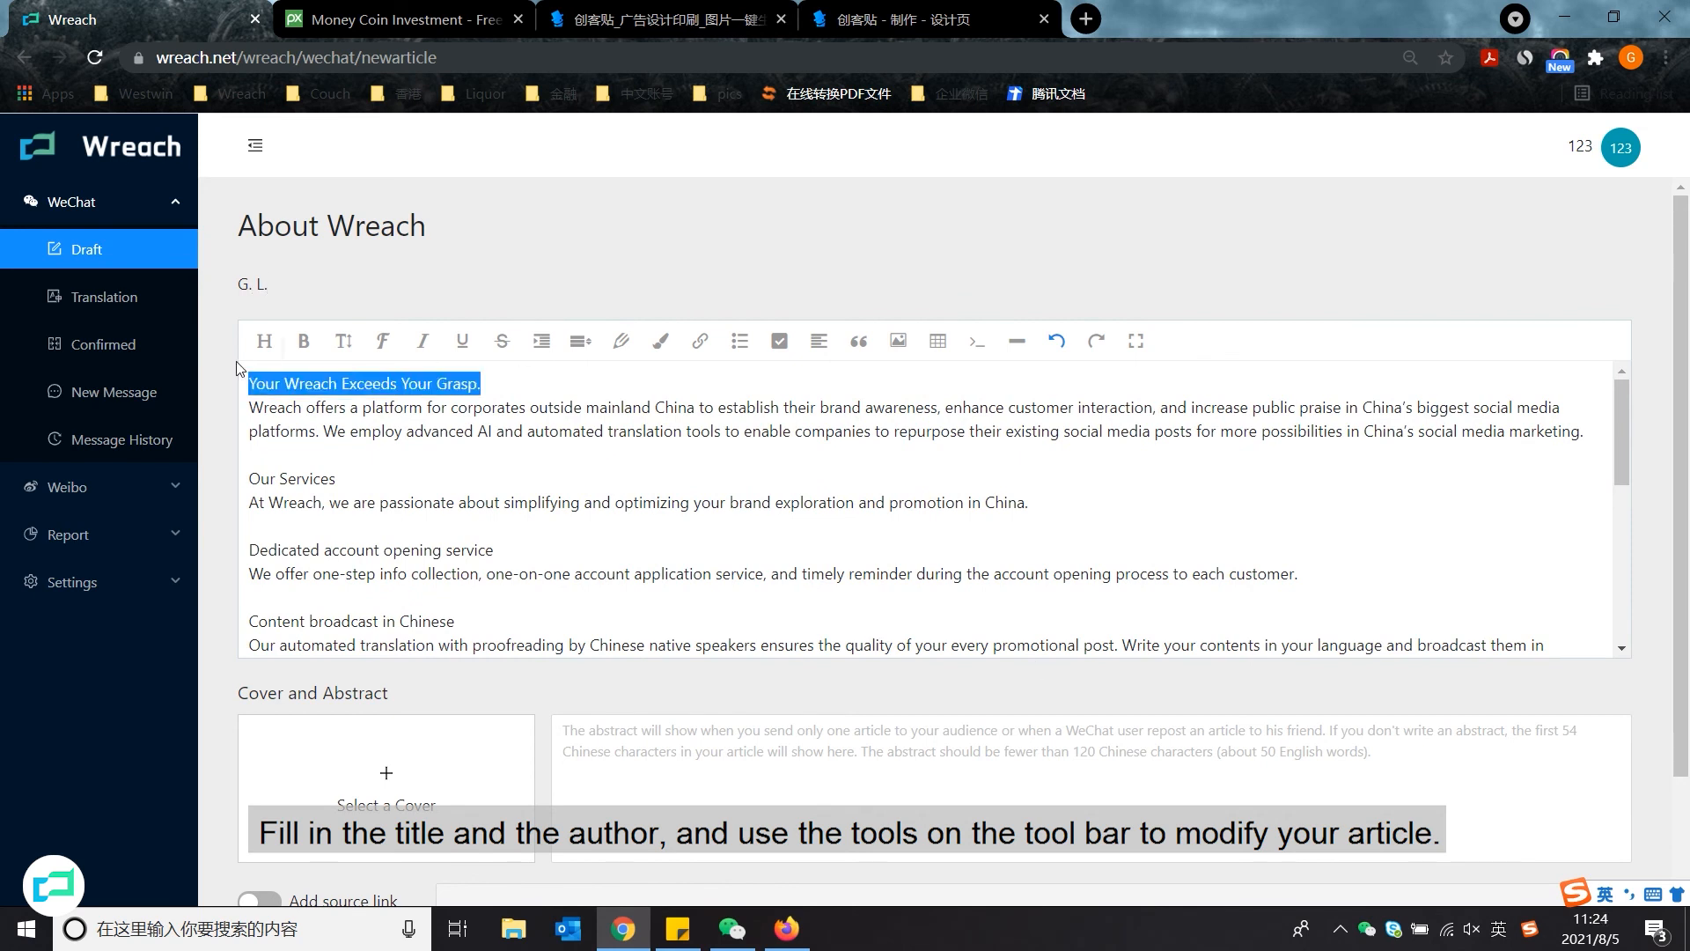
{"action": "left_click", "coordinate": [343, 341]}
{"action": "left_click", "coordinate": [427, 496]}
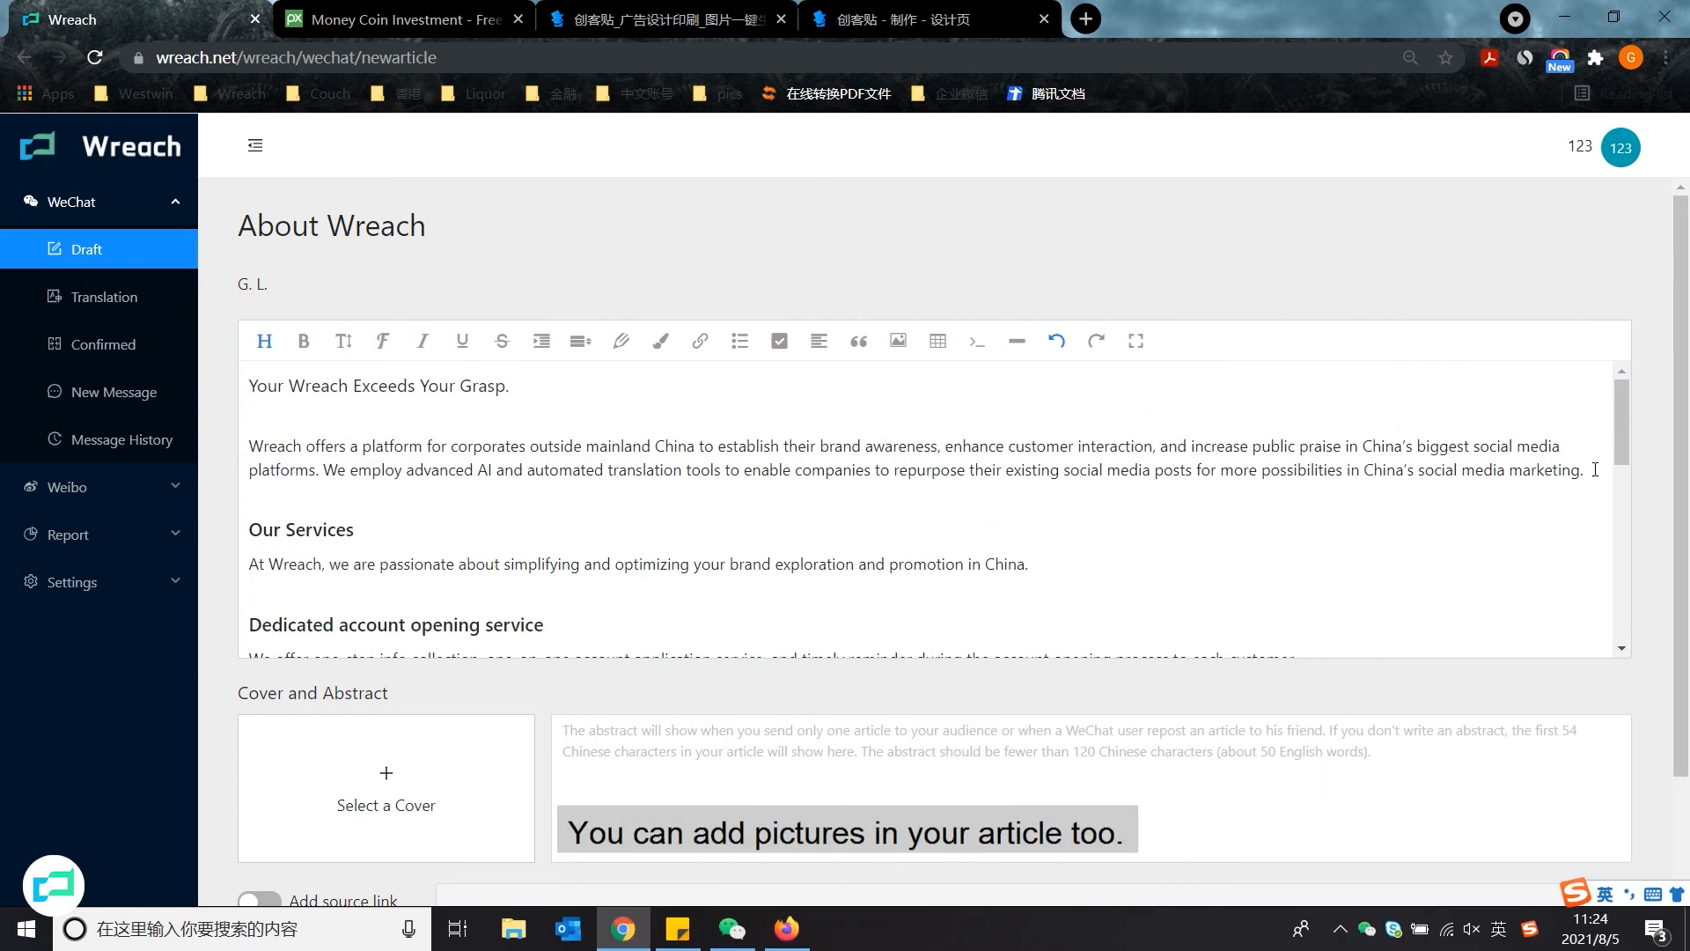
- Insert the media library picture of a person with a phone and laptop below the introductory paragraph
{"action": "left_click", "coordinate": [1594, 469]}
{"action": "key", "text": "Return"}
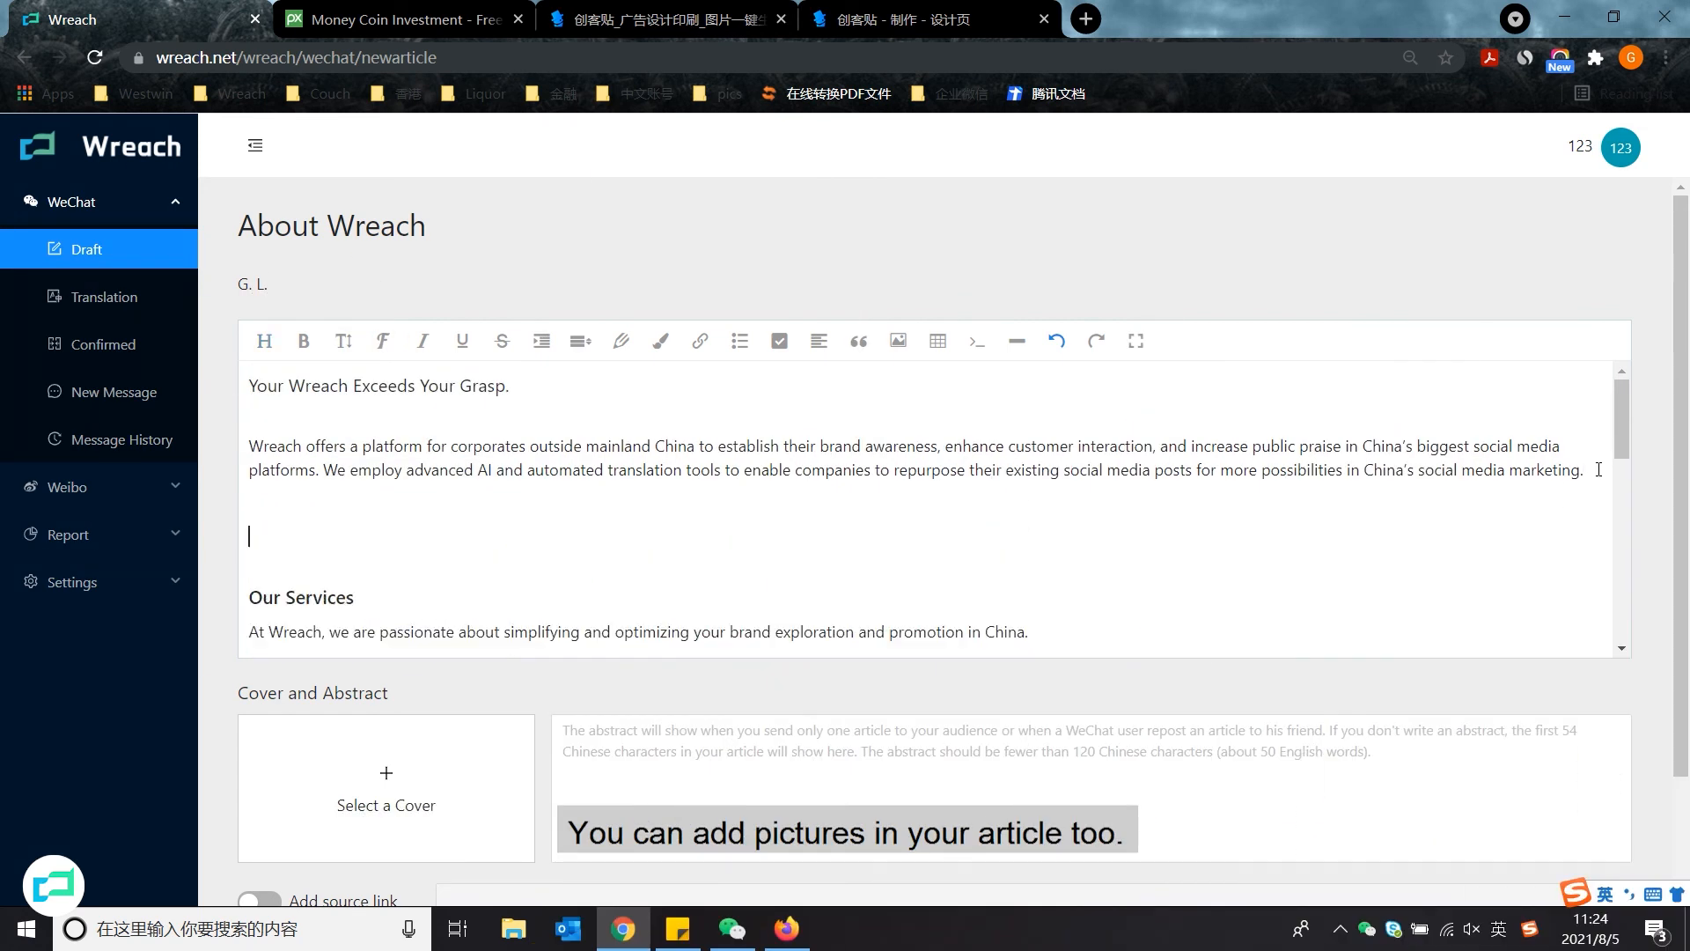
{"action": "left_click", "coordinate": [898, 341]}
{"action": "left_click", "coordinate": [556, 439]}
{"action": "scroll", "coordinate": [675, 303], "scroll_direction": "down", "scroll_amount": 1}
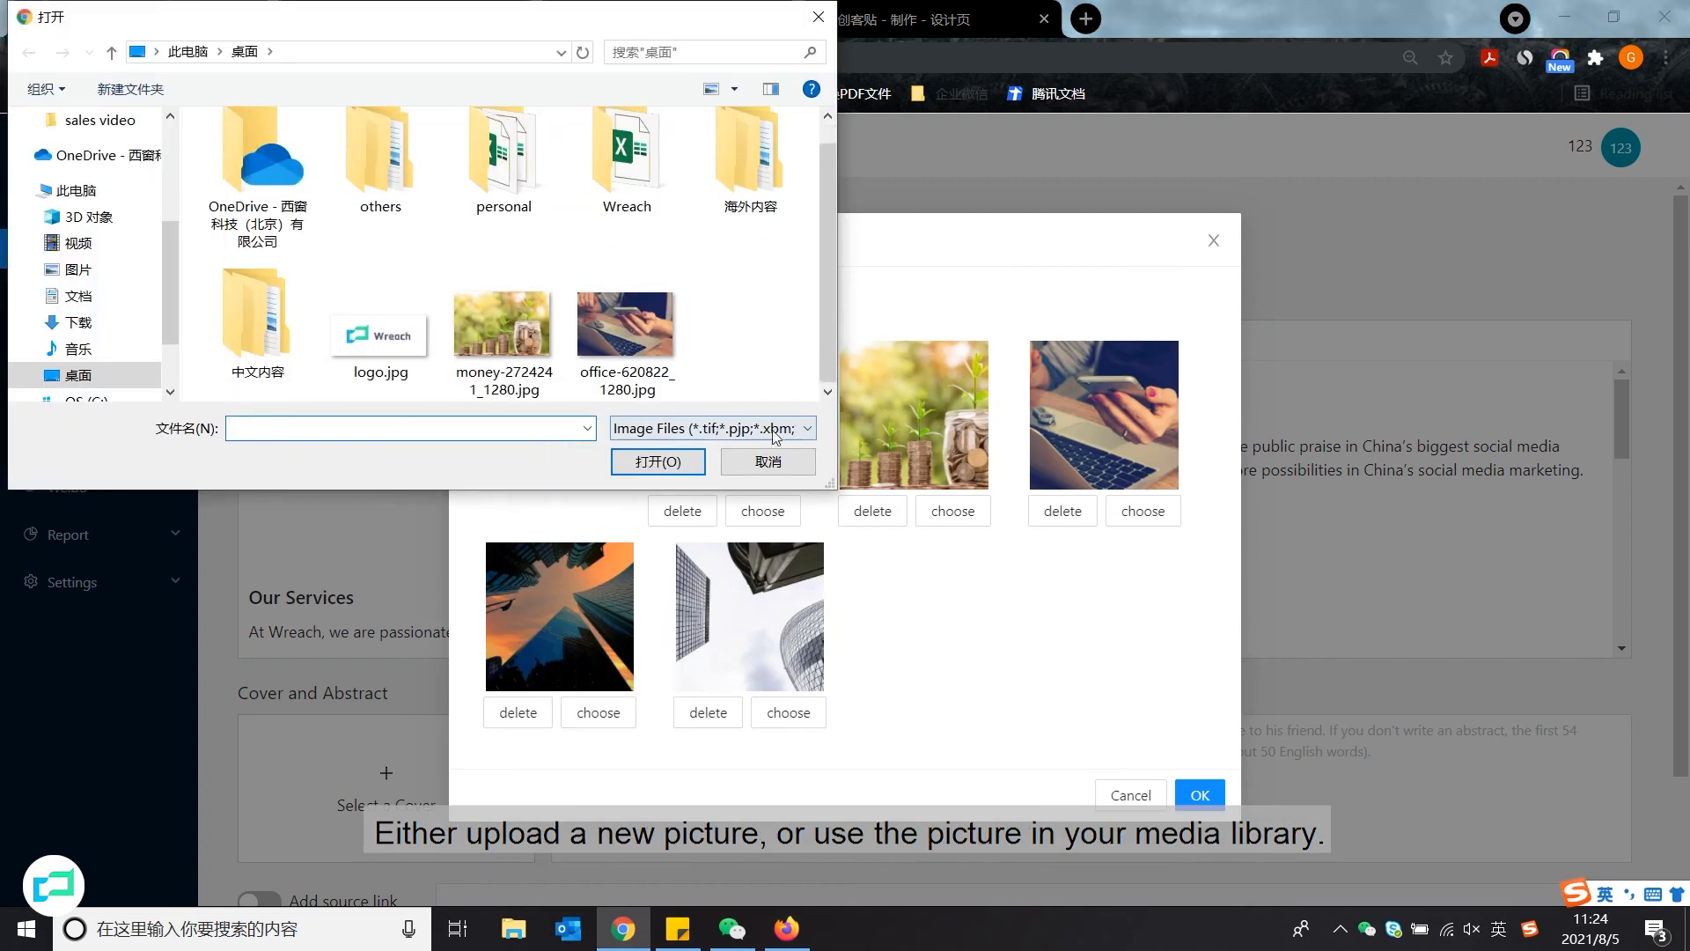
{"action": "left_click", "coordinate": [781, 464]}
{"action": "left_click", "coordinate": [1142, 511]}
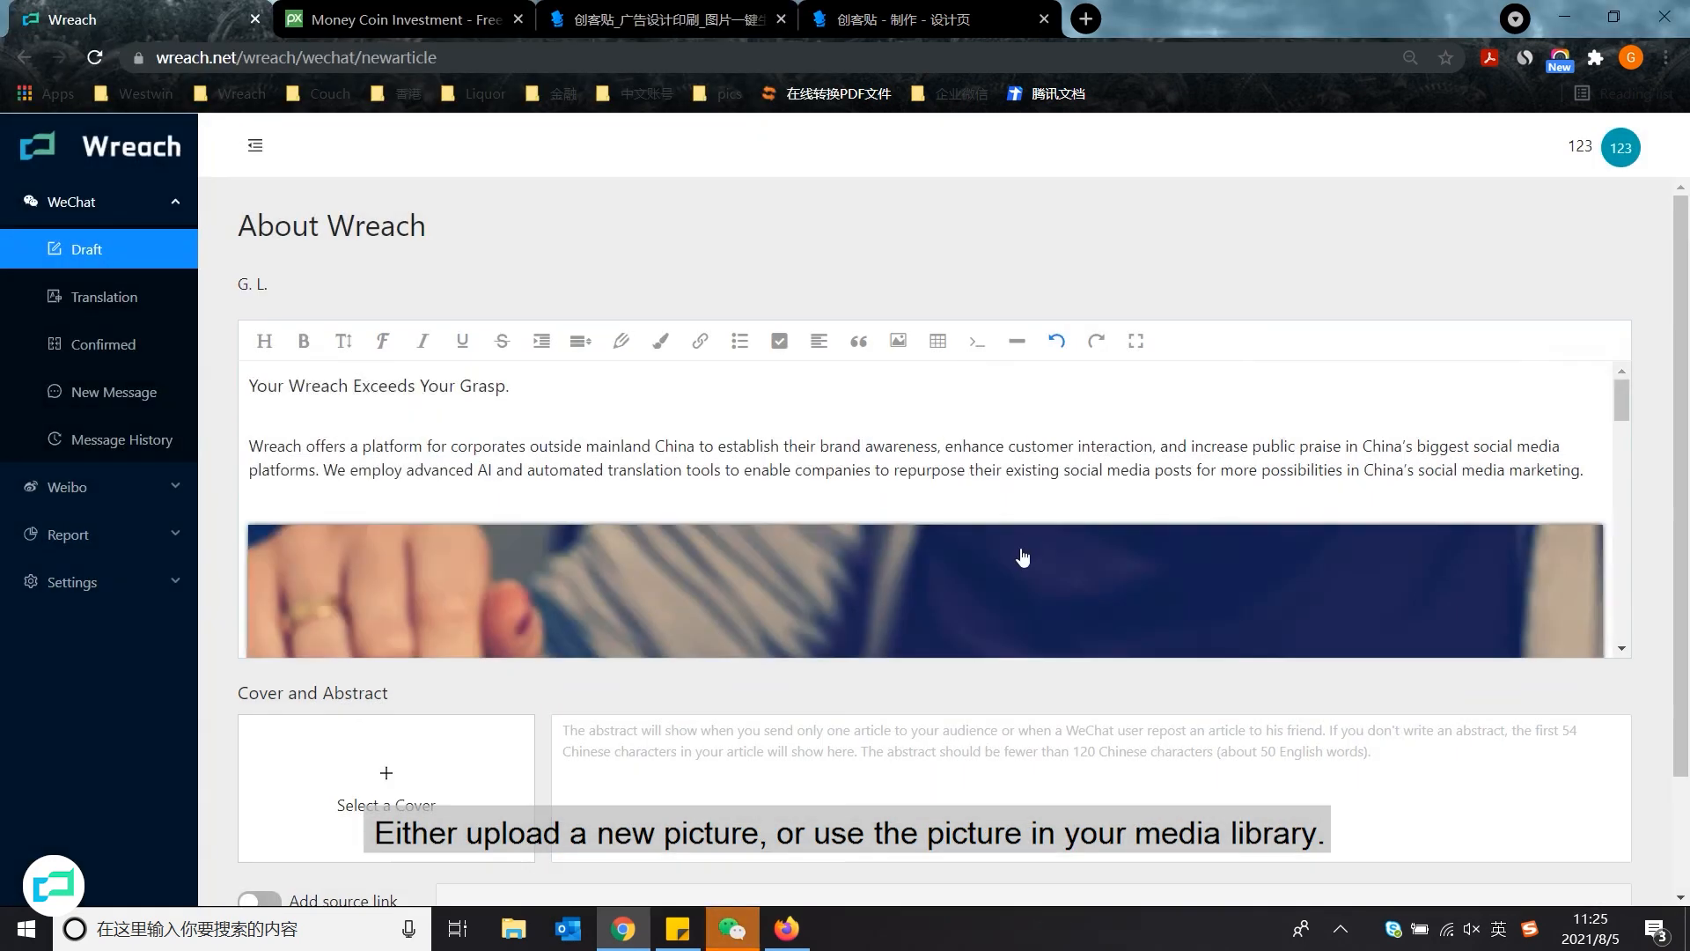
- Insert the media library picture of coin stacks below the "Content broadcast in Chinese" paragraph
{"action": "scroll", "coordinate": [1016, 552], "scroll_direction": "down", "scroll_amount": 8}
{"action": "scroll", "coordinate": [1414, 490], "scroll_direction": "up", "scroll_amount": 8}
{"action": "scroll", "coordinate": [827, 505], "scroll_direction": "down", "scroll_amount": 2}
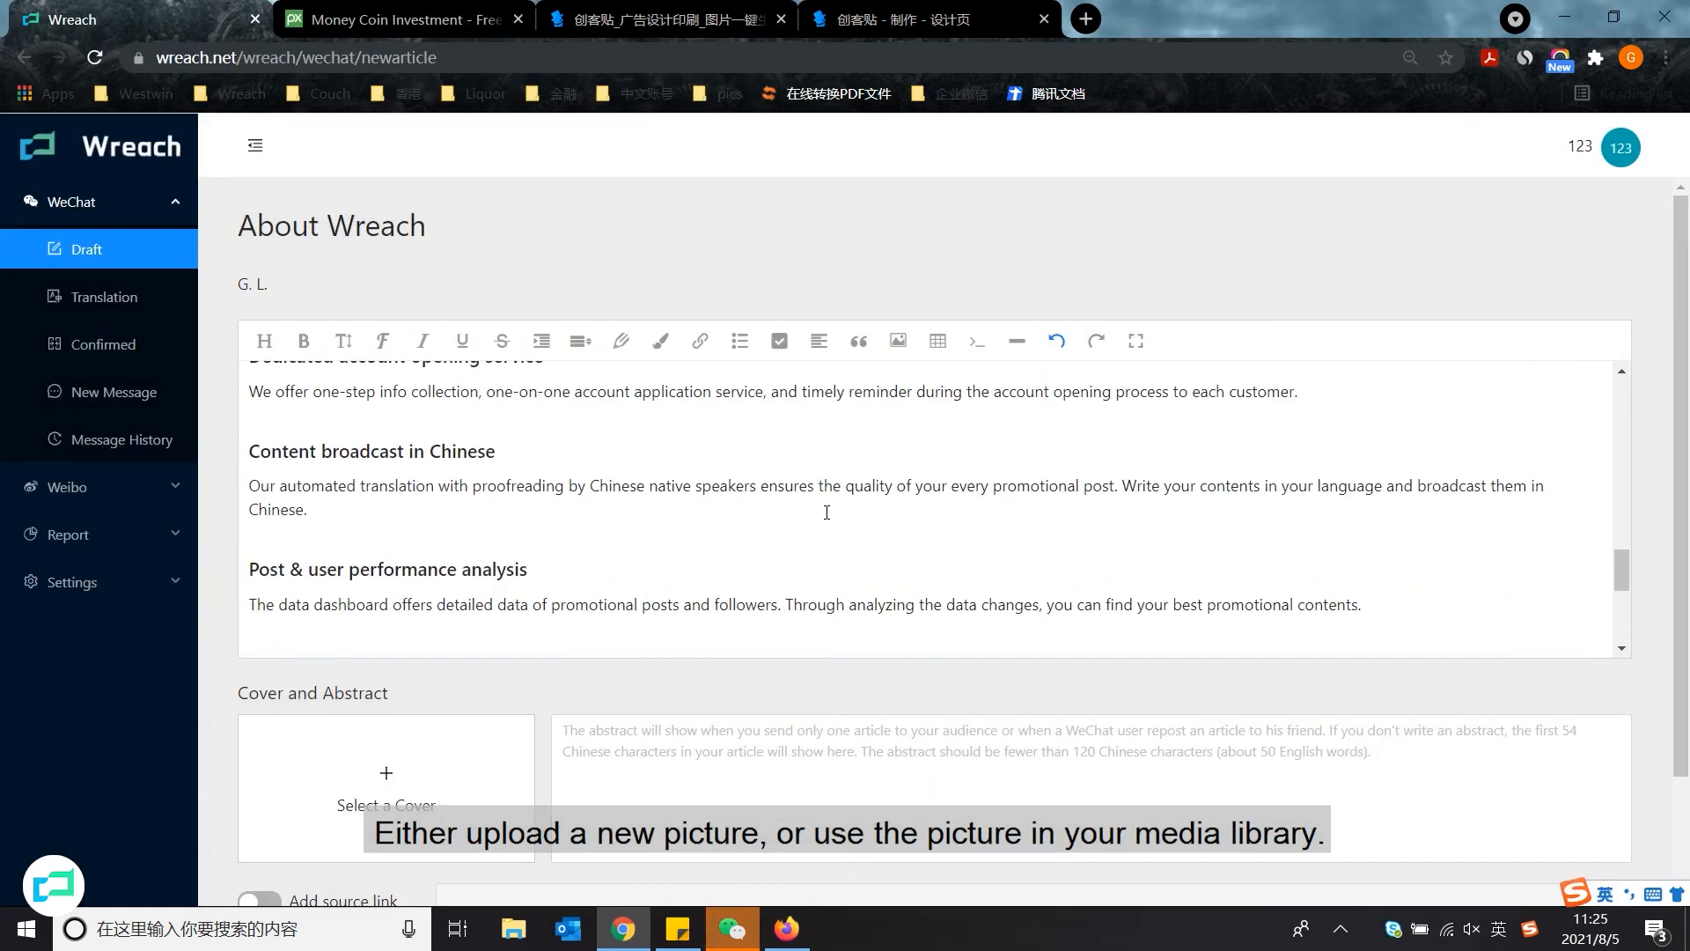
{"action": "key", "text": "Return"}
{"action": "left_click", "coordinate": [898, 341]}
{"action": "left_click", "coordinate": [952, 510]}
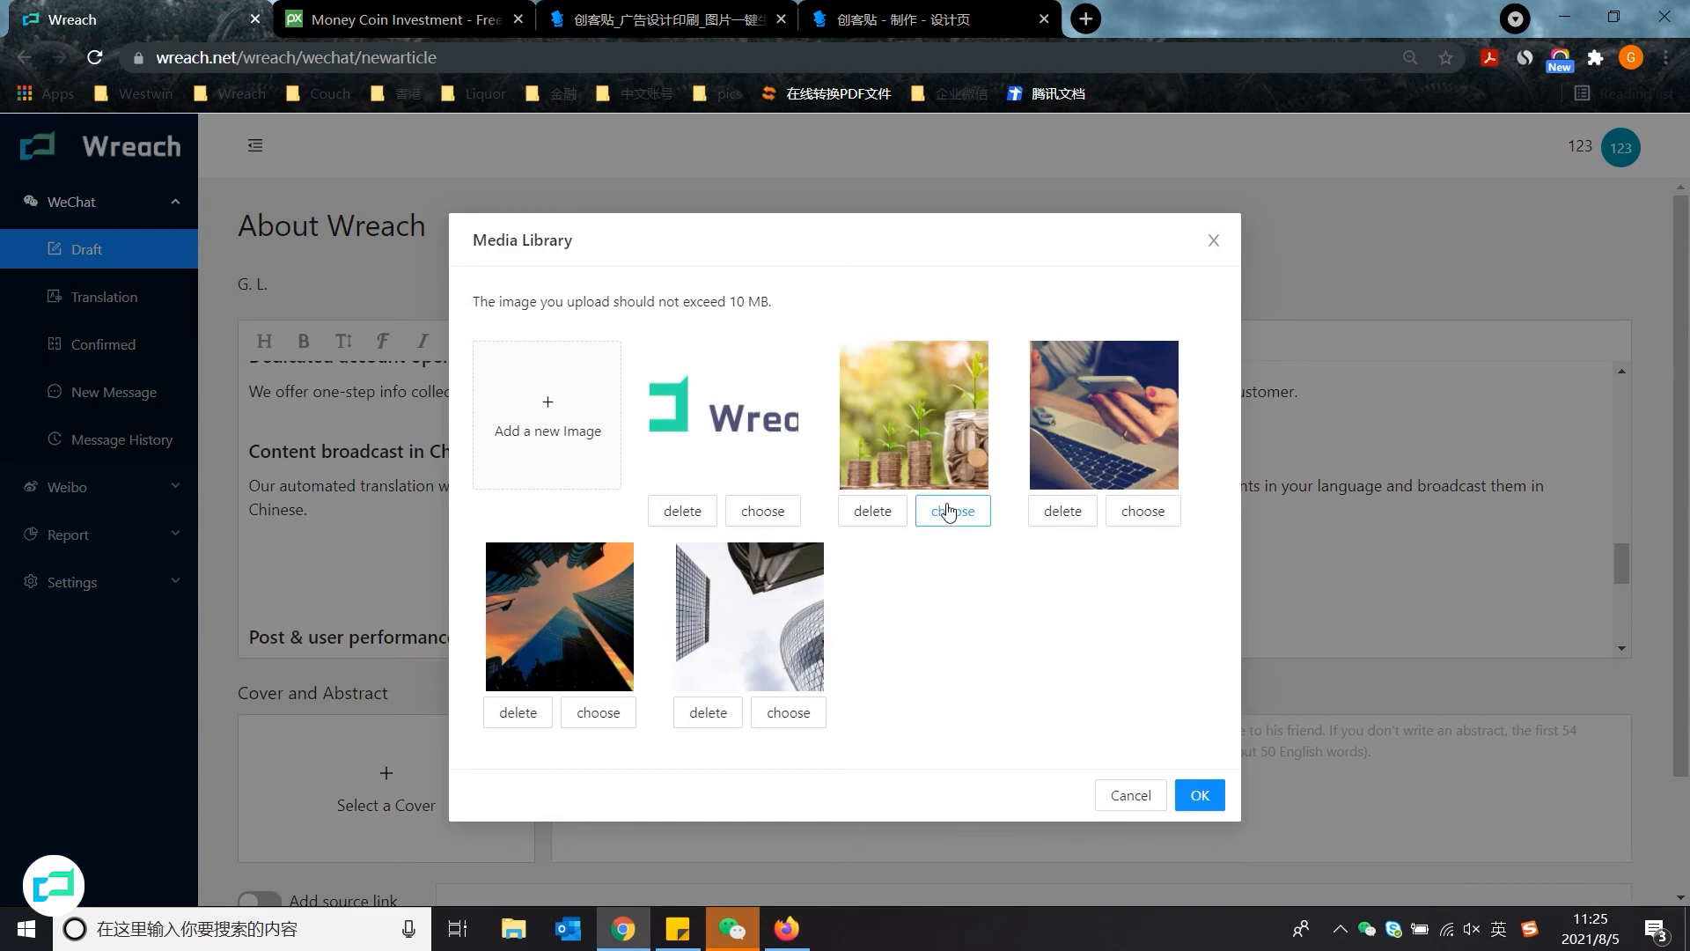
{"action": "left_click", "coordinate": [1199, 795]}
- Choose the Wreach logo from the media library as the article's cover
{"action": "scroll", "coordinate": [792, 572], "scroll_direction": "down", "scroll_amount": 3}
{"action": "left_click", "coordinate": [388, 640]}
{"action": "left_click", "coordinate": [766, 510]}
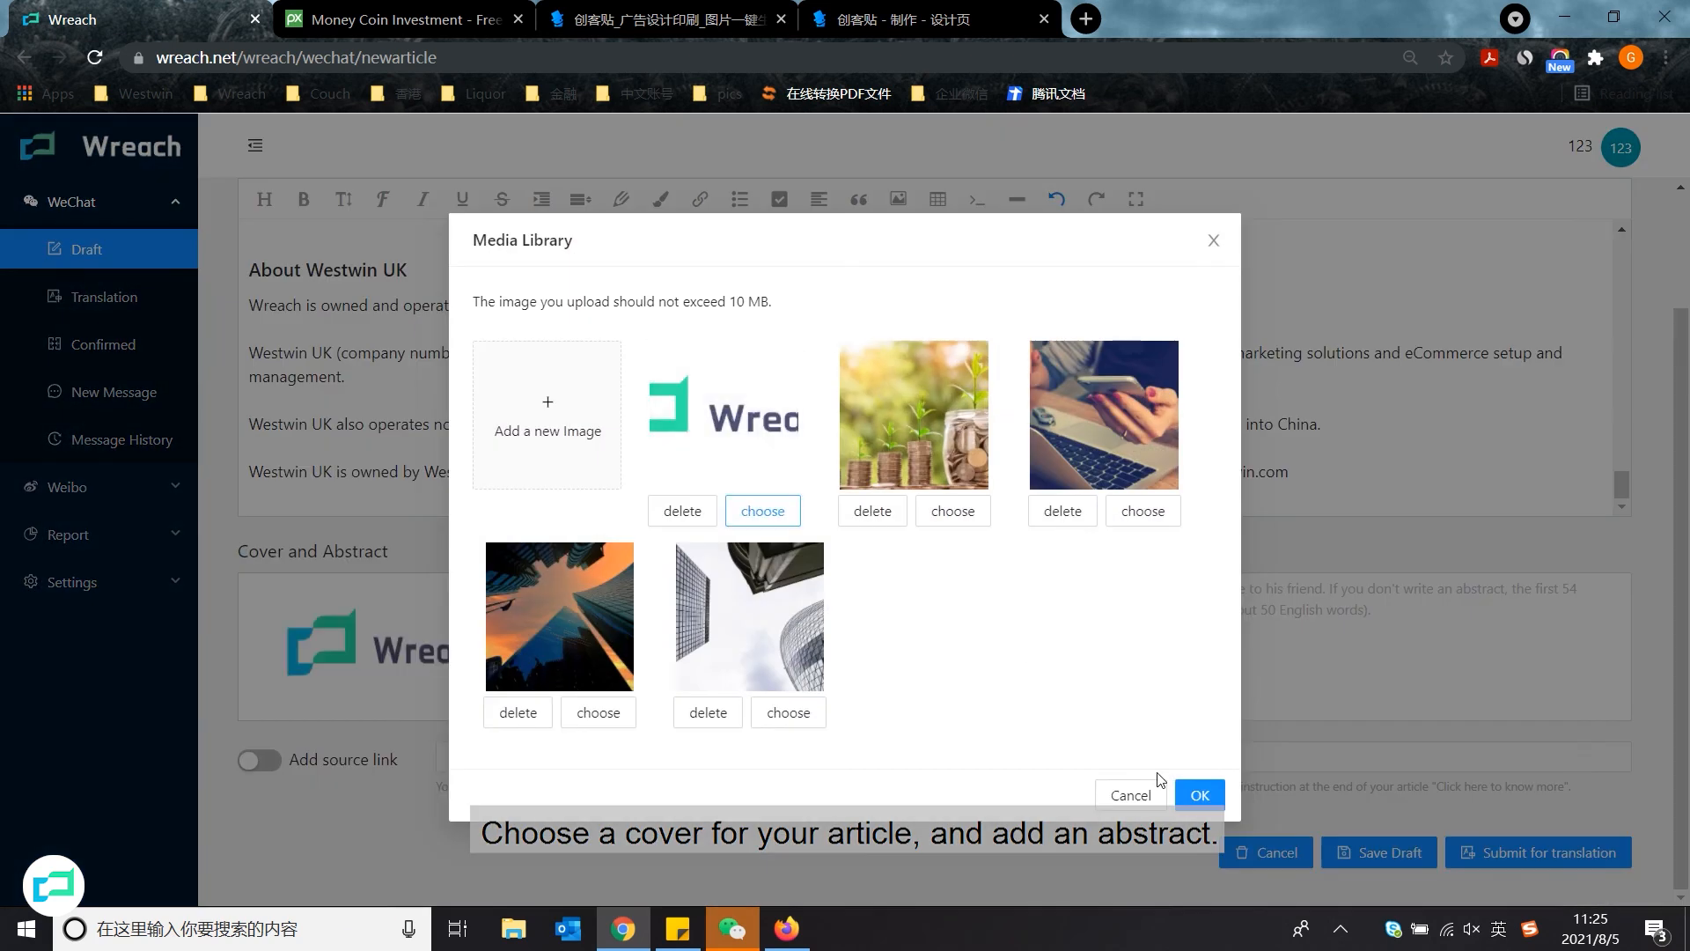
{"action": "left_click", "coordinate": [1200, 792]}
- Enter the abstract "Wreach for China today." and save the article as a draft
{"action": "left_click", "coordinate": [1050, 638]}
{"action": "type", "text": "Wreach for China today."}
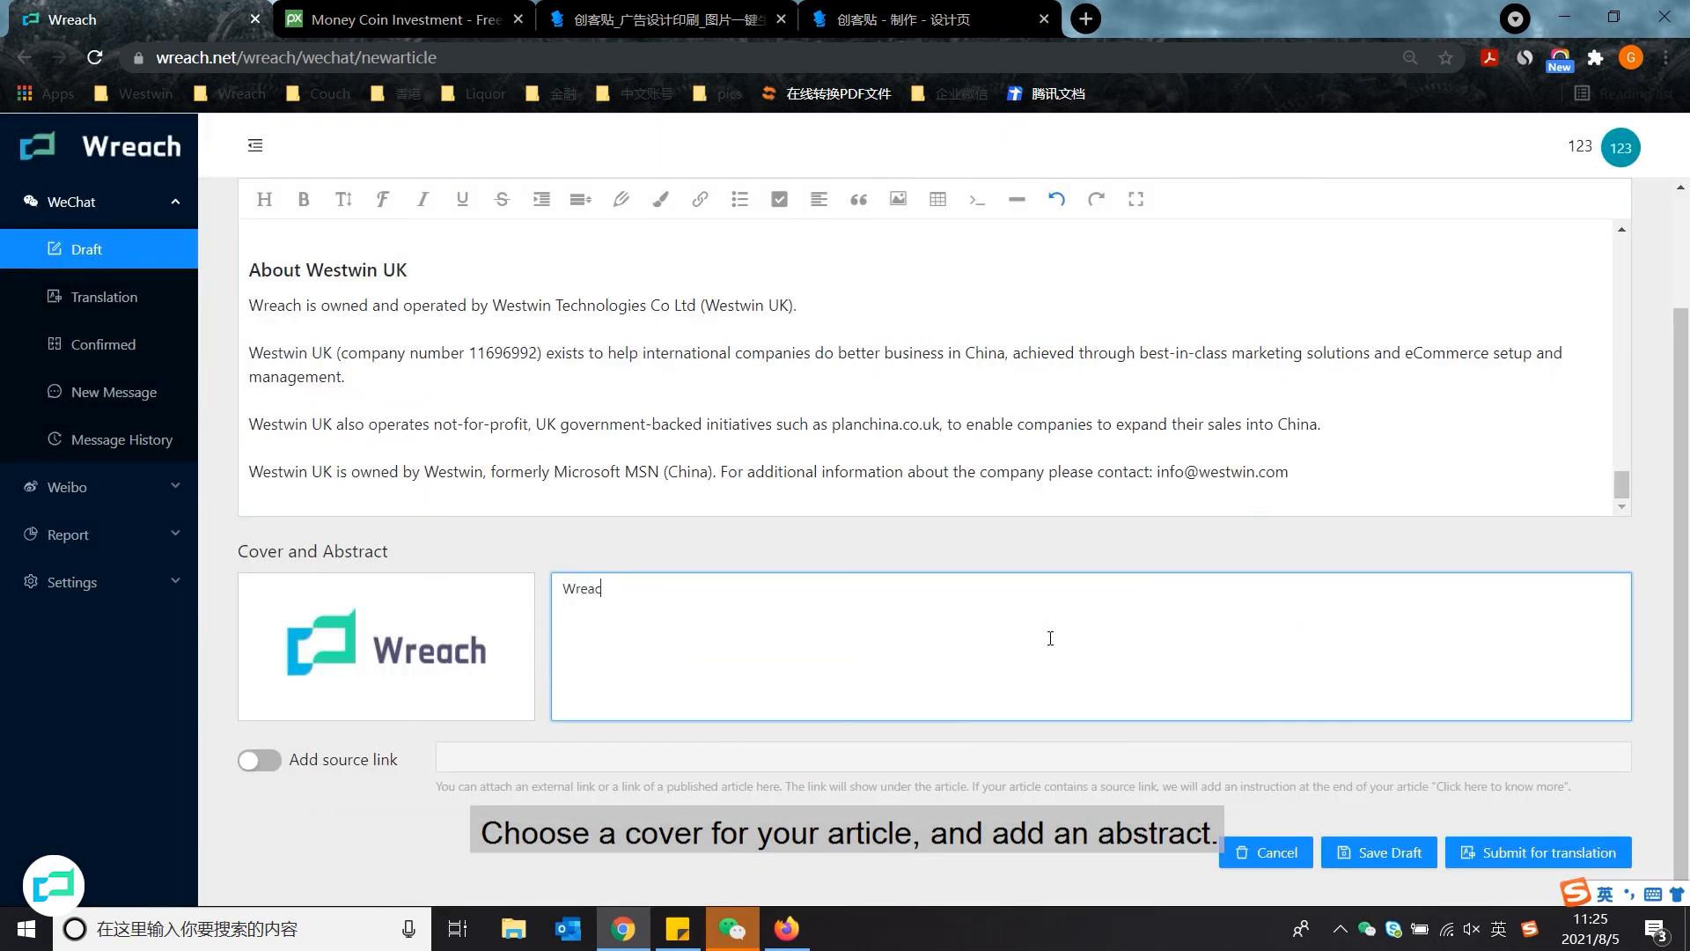
{"action": "left_click", "coordinate": [1387, 858]}
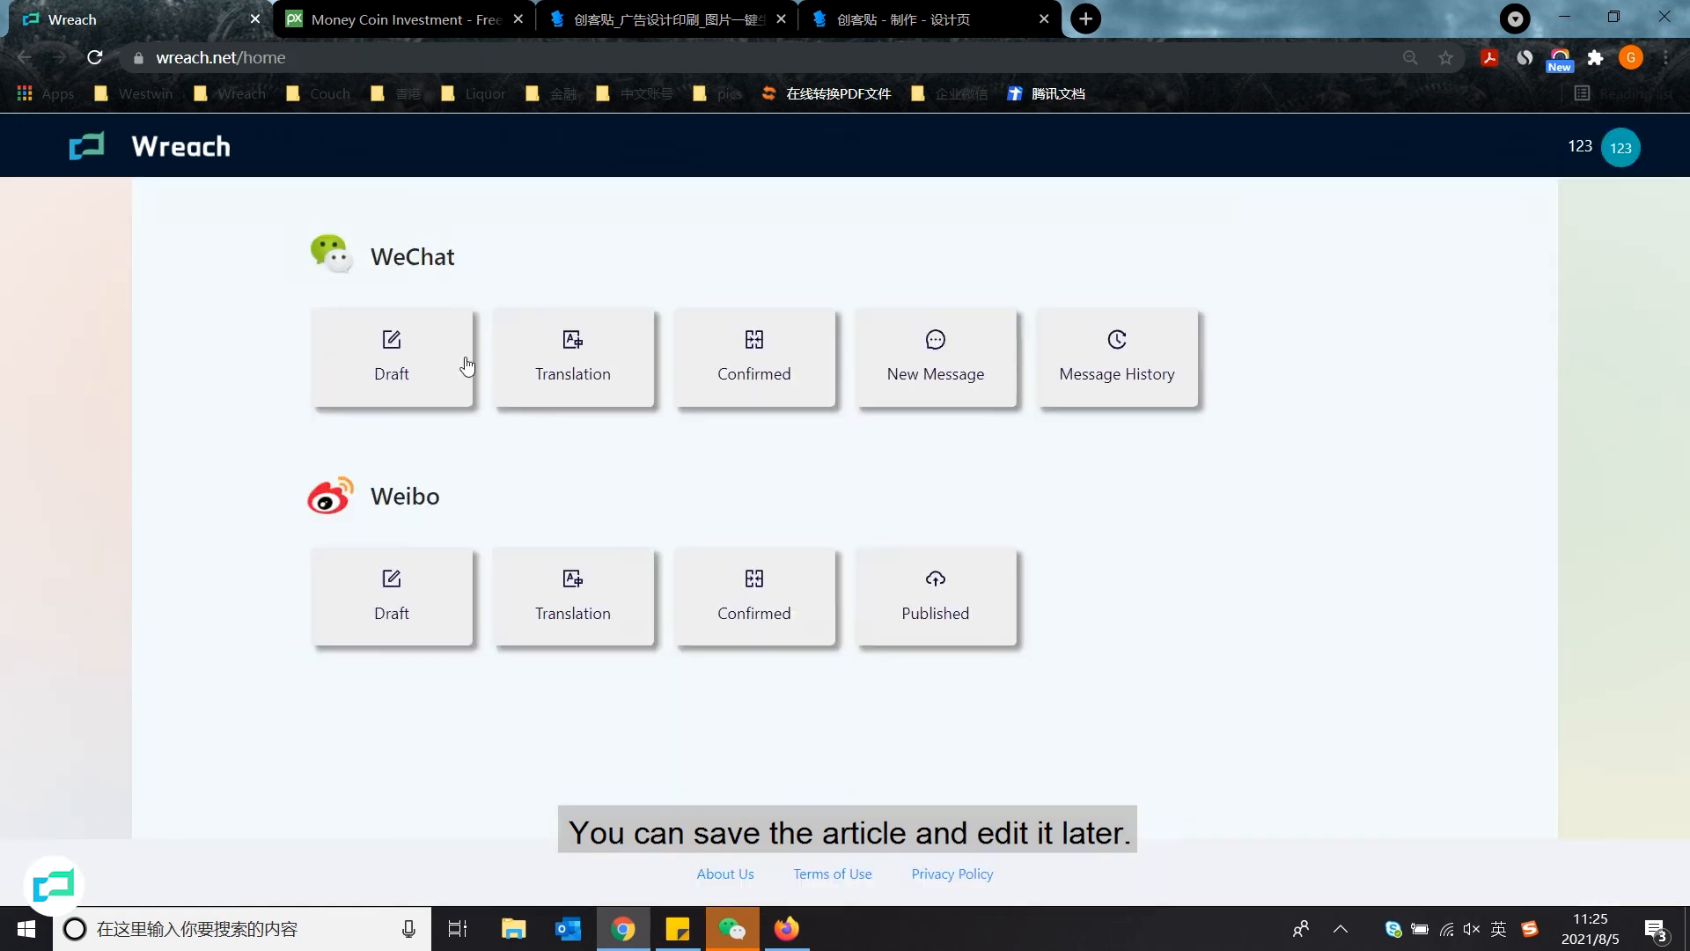
- Reopen the saved "About Wreach" WeChat draft for editing
{"action": "left_click", "coordinate": [388, 350]}
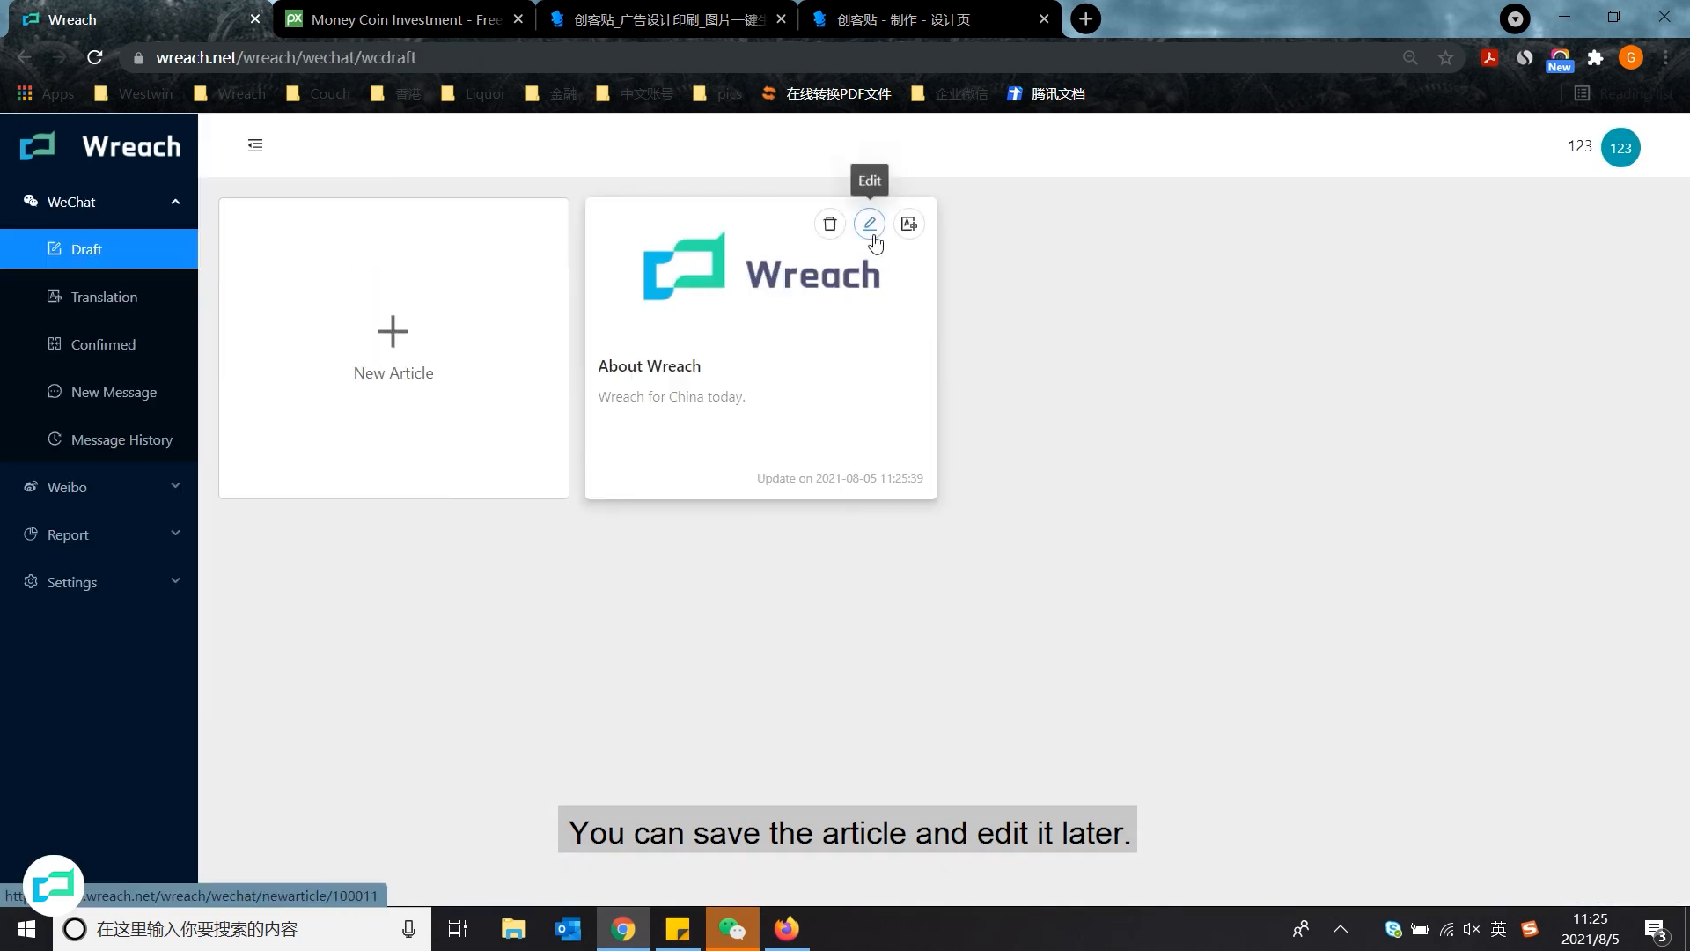
{"action": "left_click", "coordinate": [871, 227]}
{"action": "scroll", "coordinate": [1279, 597], "scroll_direction": "down", "scroll_amount": 5}
{"action": "scroll", "coordinate": [1279, 596], "scroll_direction": "down", "scroll_amount": 5}
{"action": "scroll", "coordinate": [1463, 701], "scroll_direction": "down", "scroll_amount": 2}
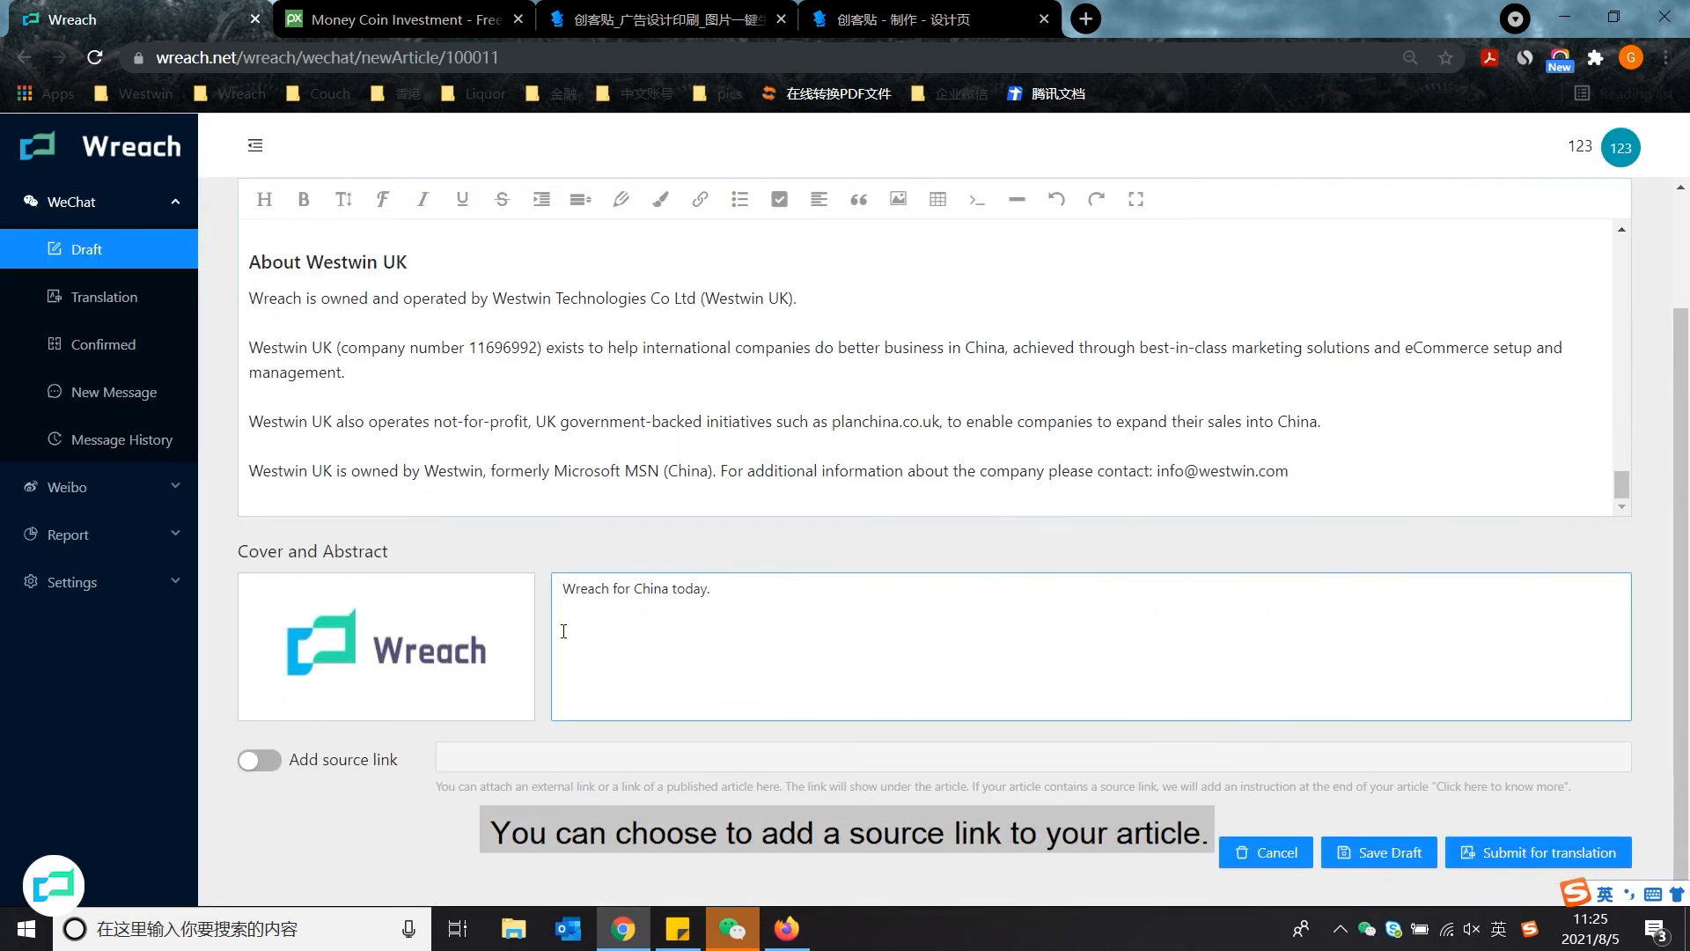
{"action": "left_click", "coordinate": [268, 763]}
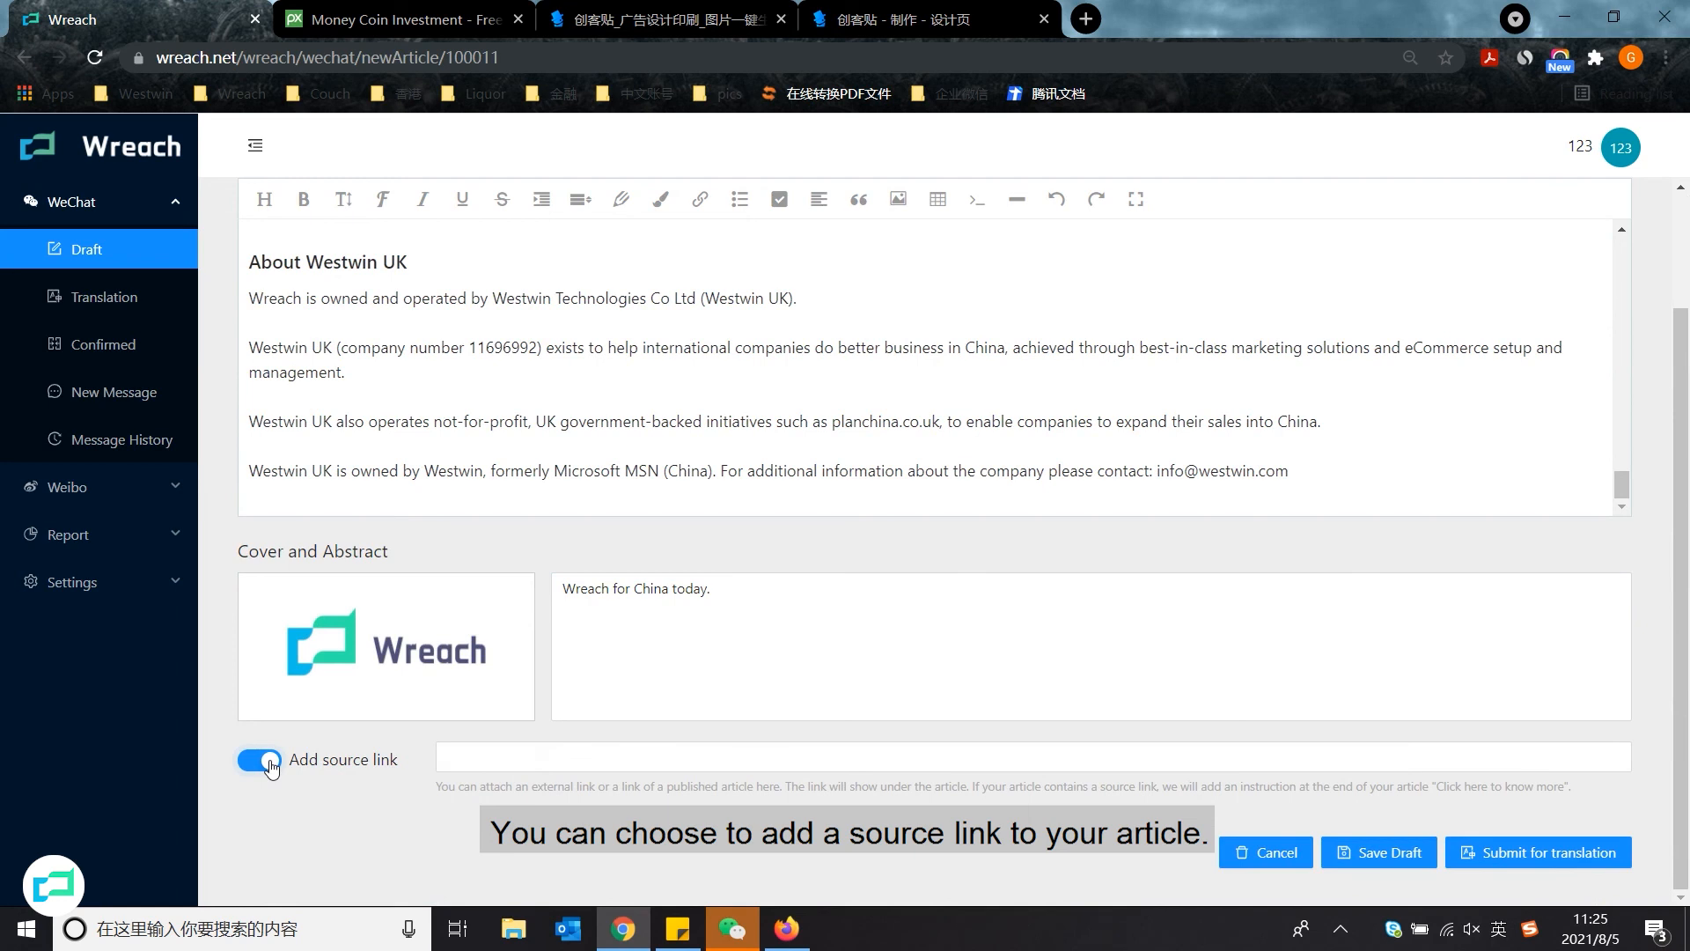
{"action": "left_click", "coordinate": [493, 753]}
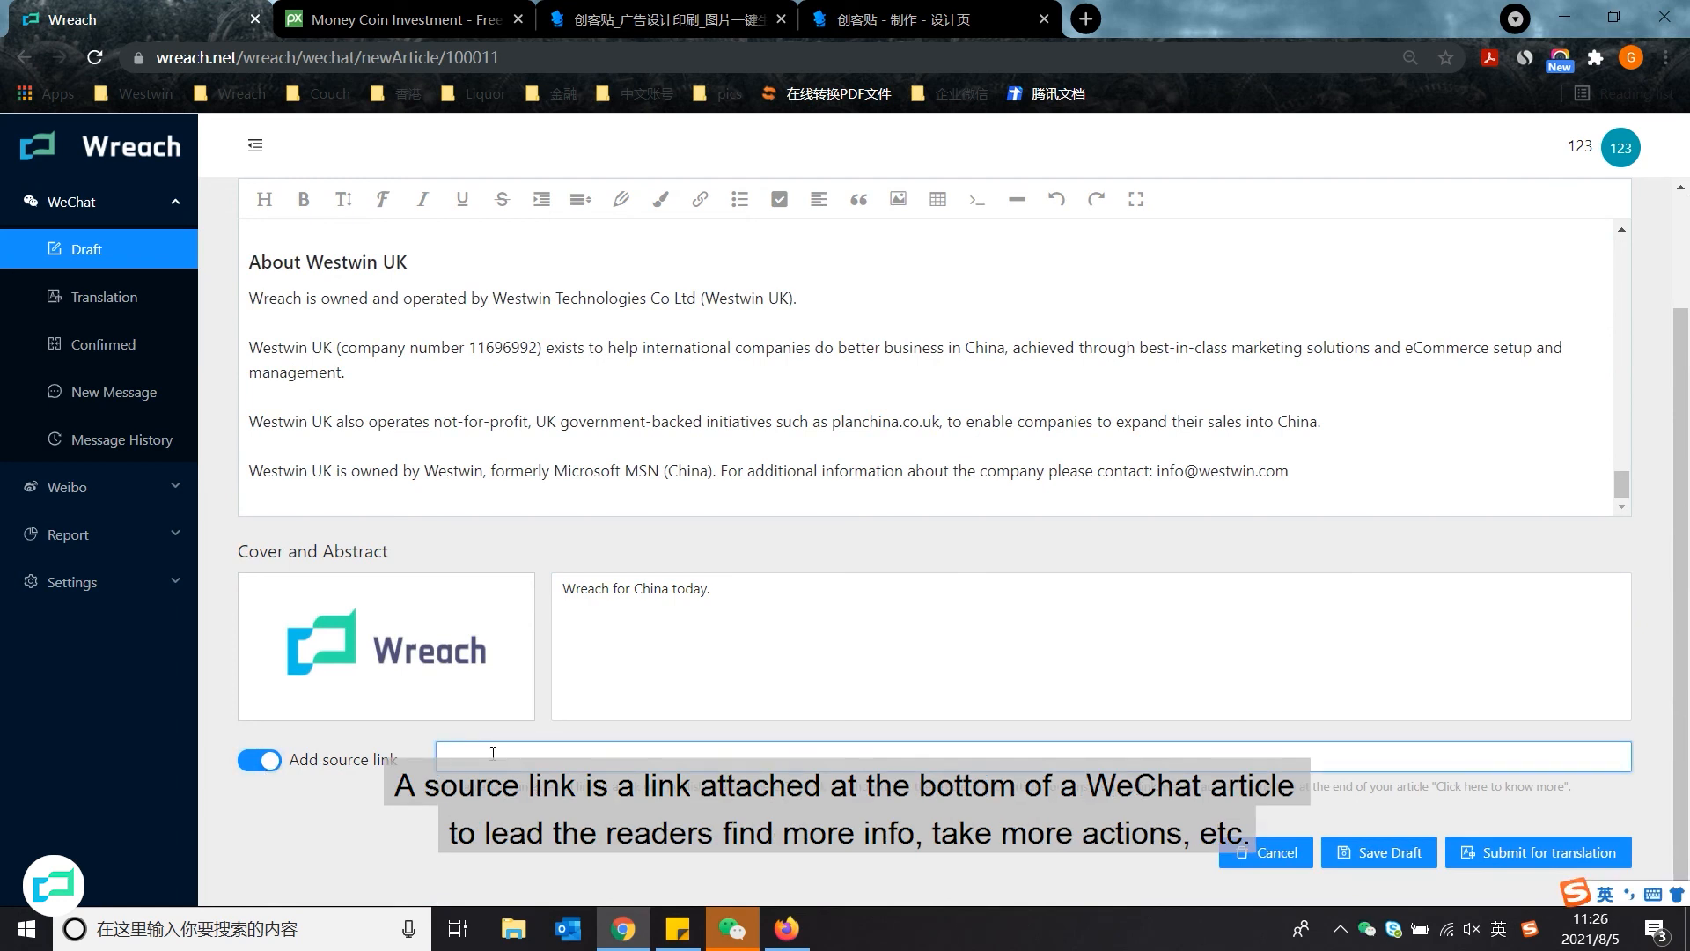
{"action": "type", "text": "www.wreach.net"}
{"action": "left_click", "coordinate": [1513, 855]}
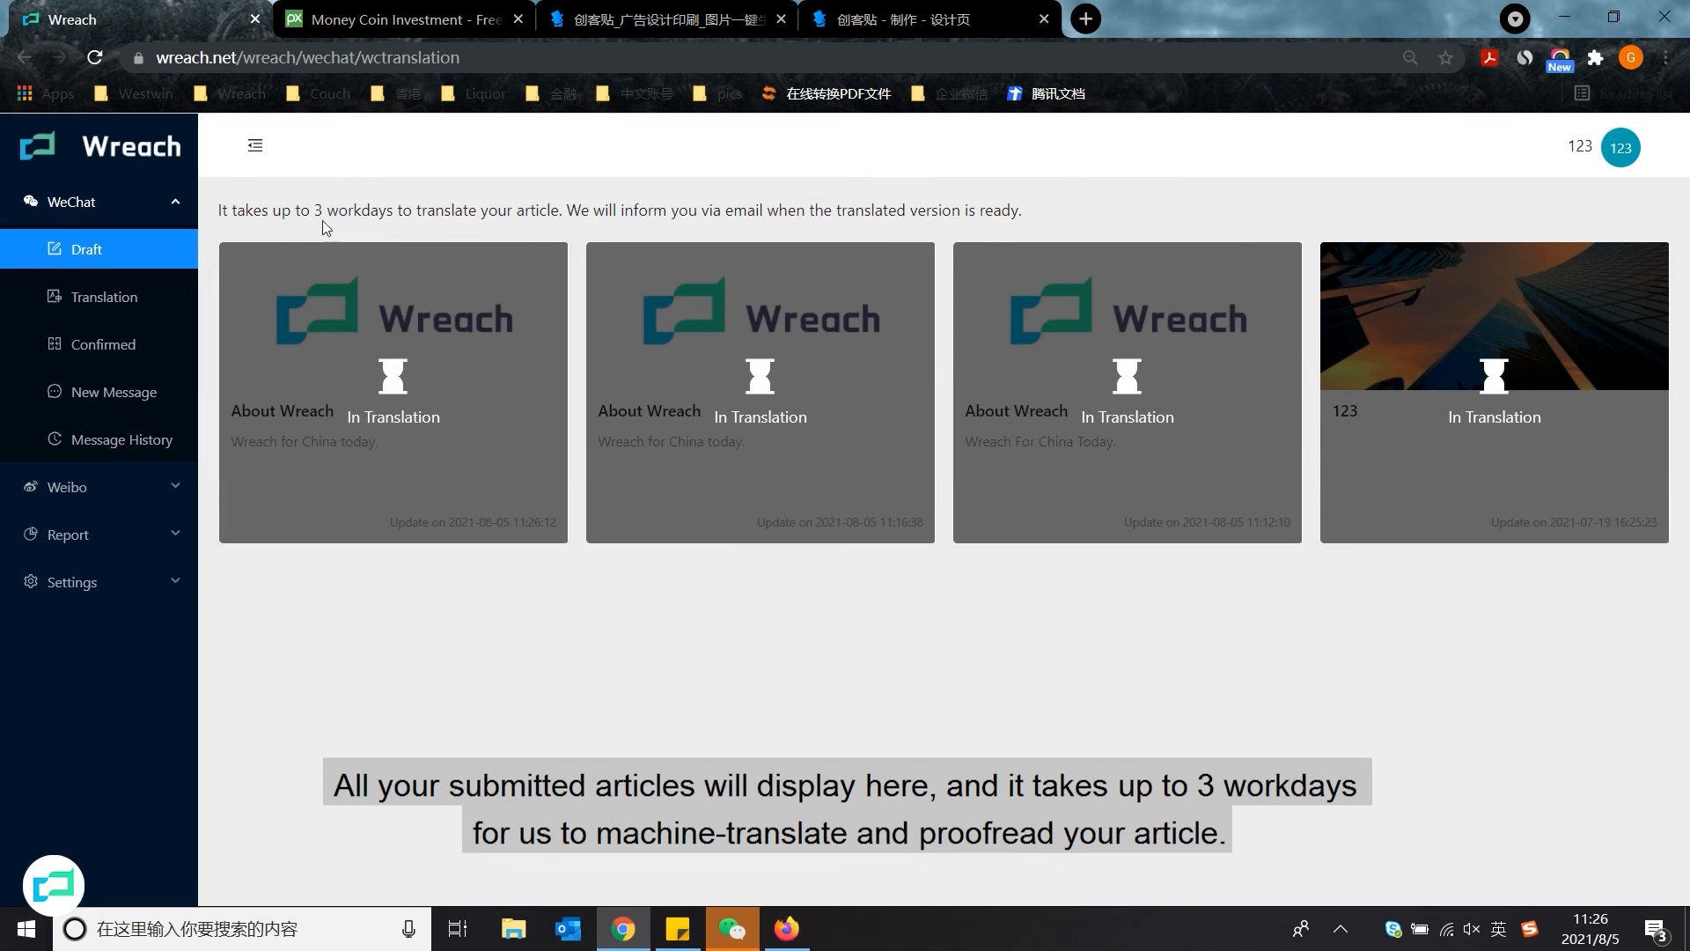
- Read the translation time notice and review the translated "About Wreach" article against its English version
{"action": "left_click_drag", "start_coordinate": [318, 203], "coordinate": [394, 211]}
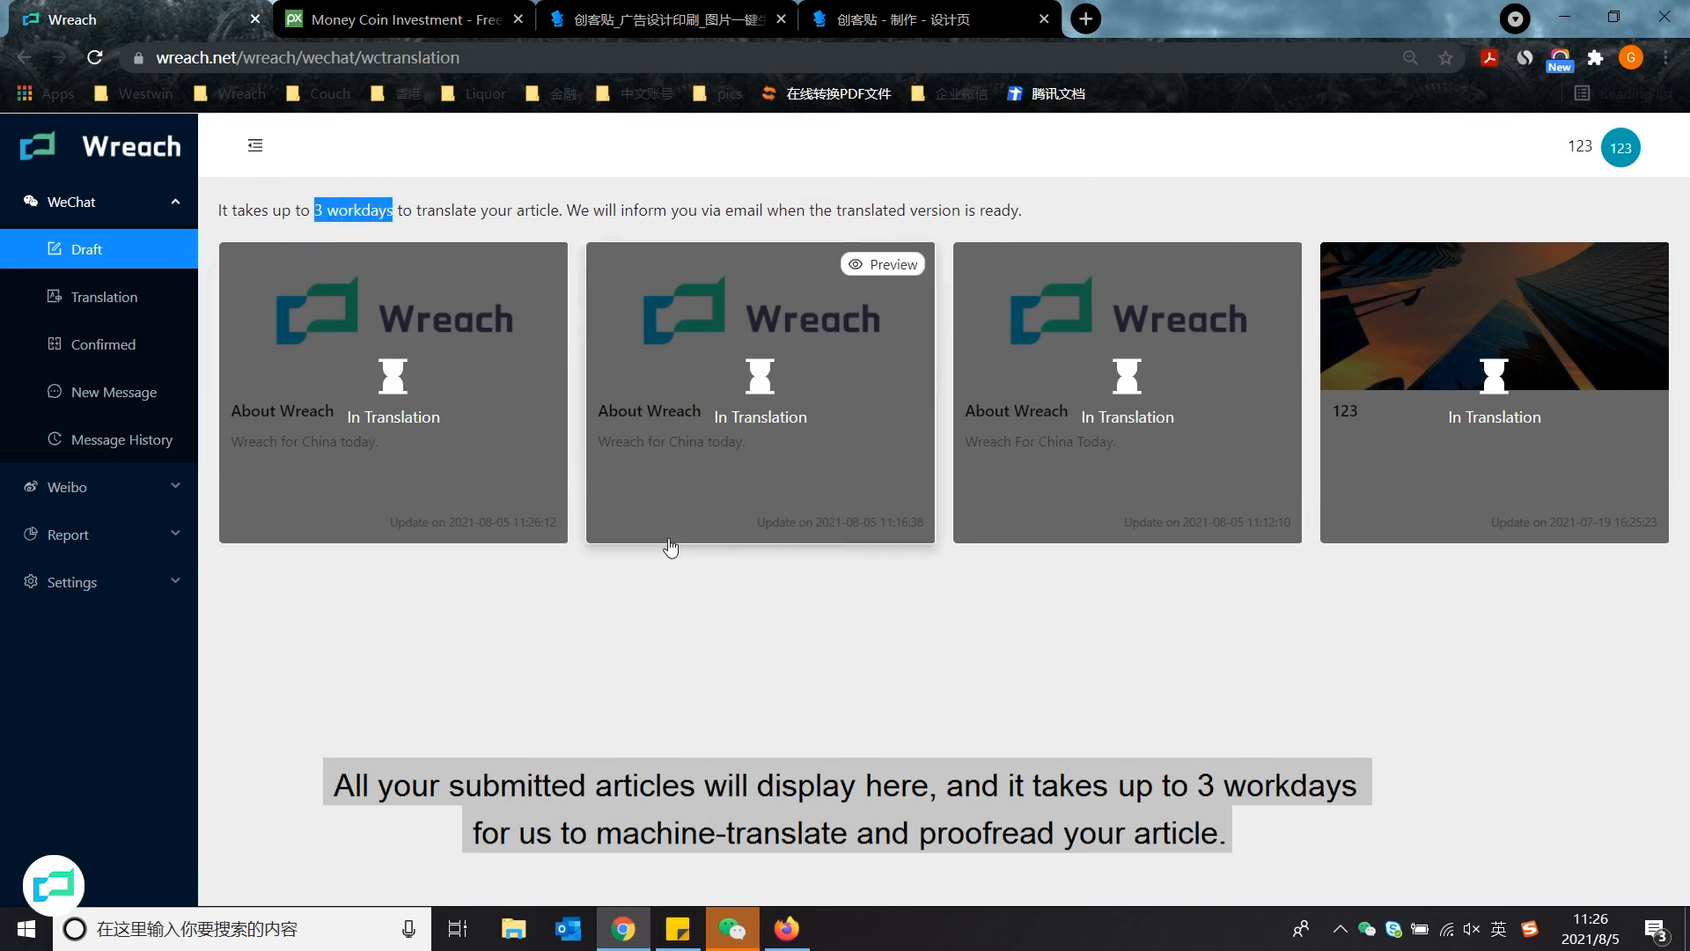
{"action": "left_click_drag", "start_coordinate": [622, 210], "coordinate": [765, 207]}
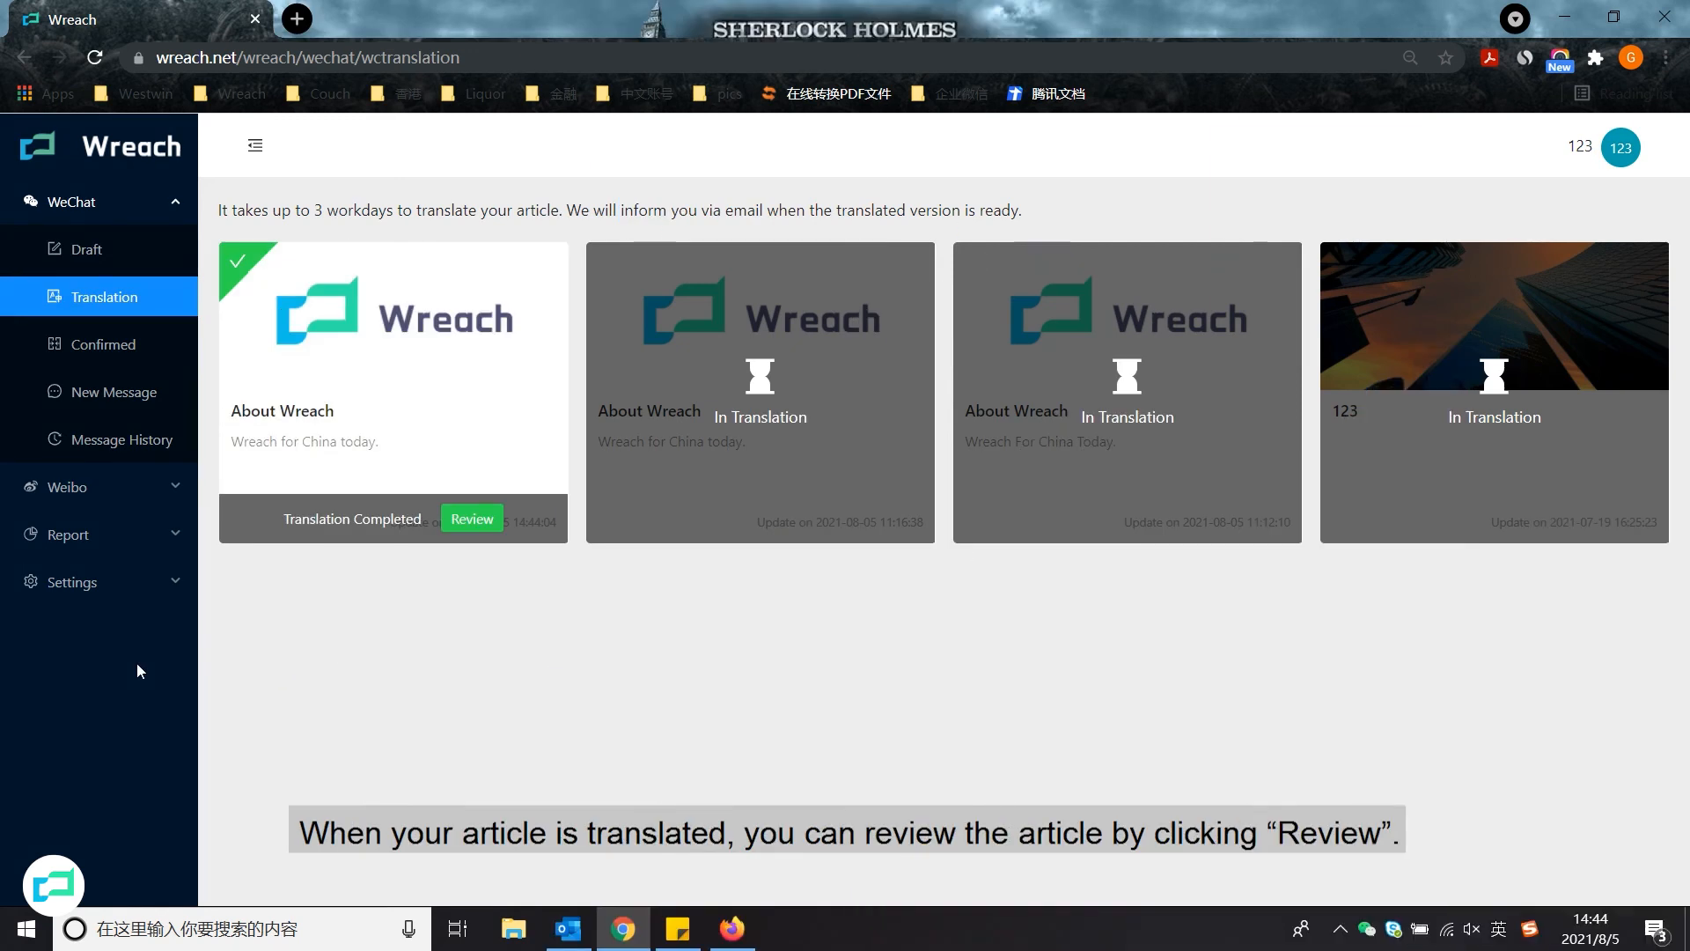
{"action": "left_click", "coordinate": [472, 519]}
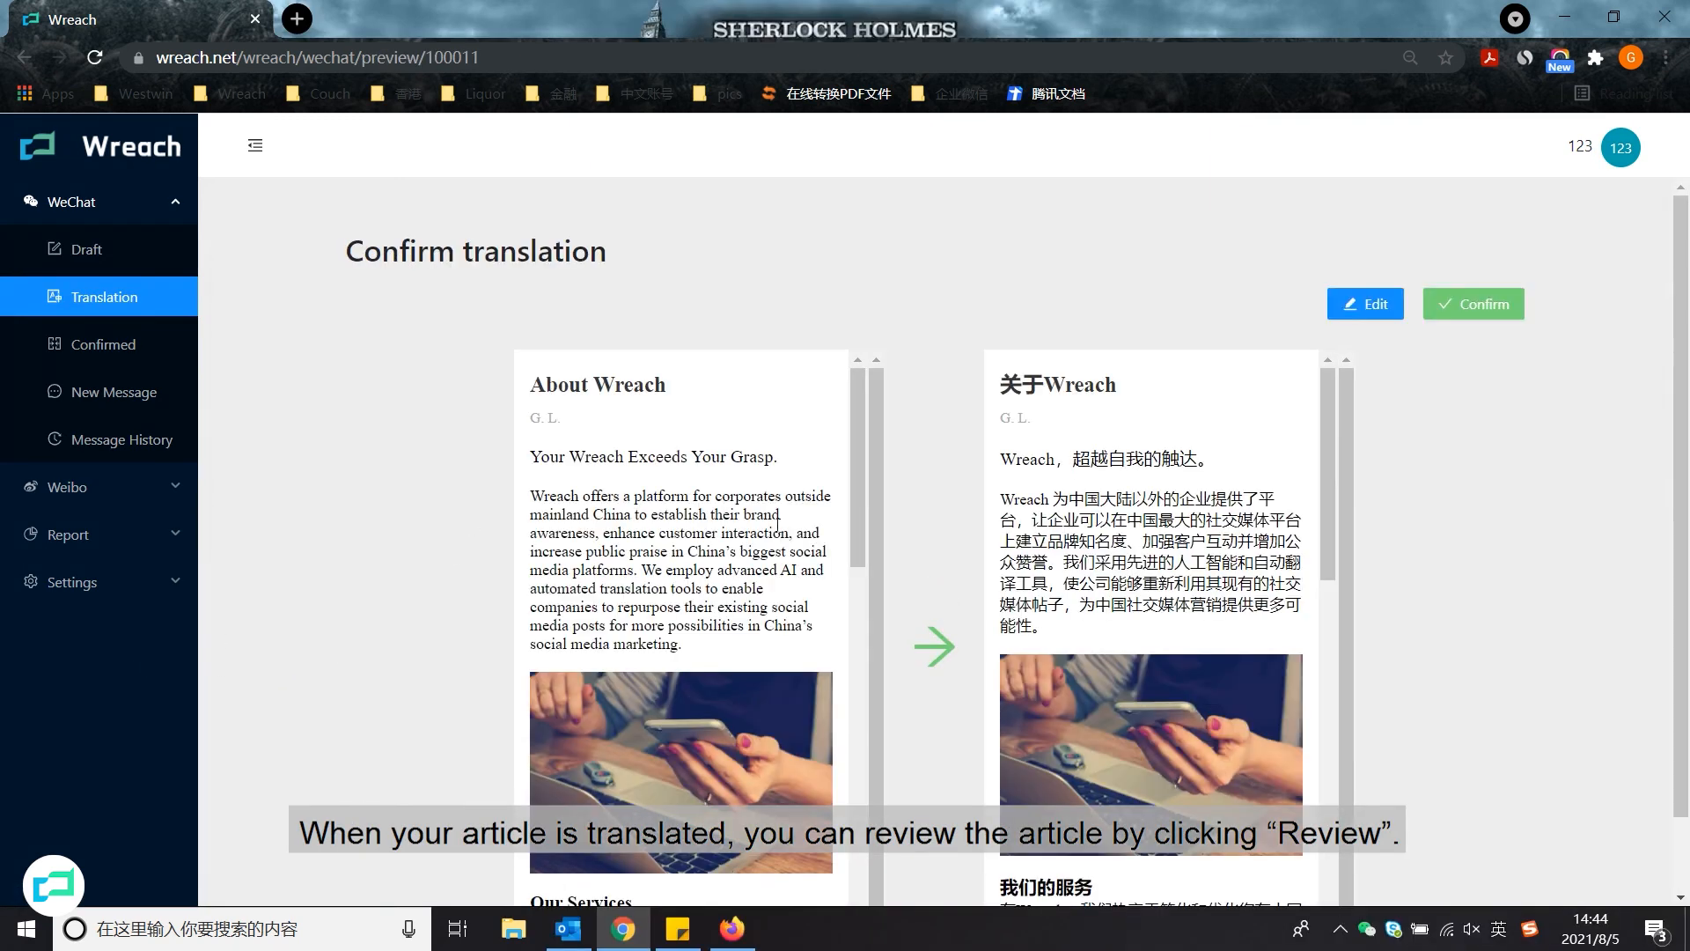
{"action": "scroll", "coordinate": [1224, 705], "scroll_direction": "down", "scroll_amount": 10}
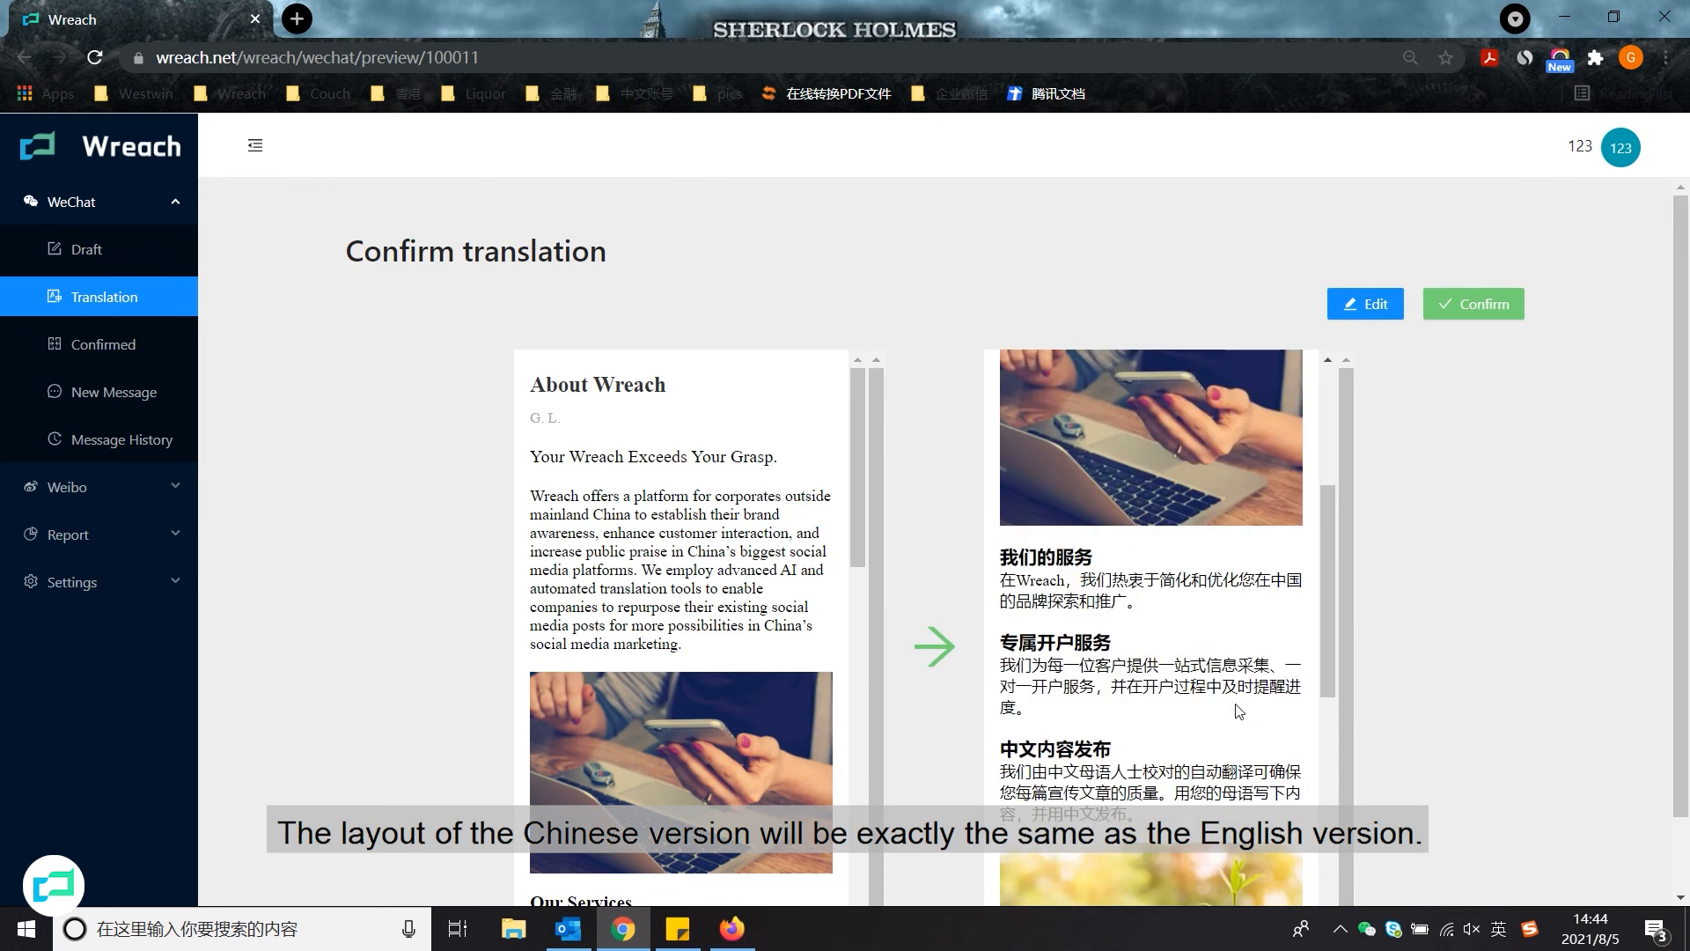
{"action": "scroll", "coordinate": [806, 762], "scroll_direction": "down", "scroll_amount": 10}
{"action": "scroll", "coordinate": [805, 761], "scroll_direction": "up", "scroll_amount": 10}
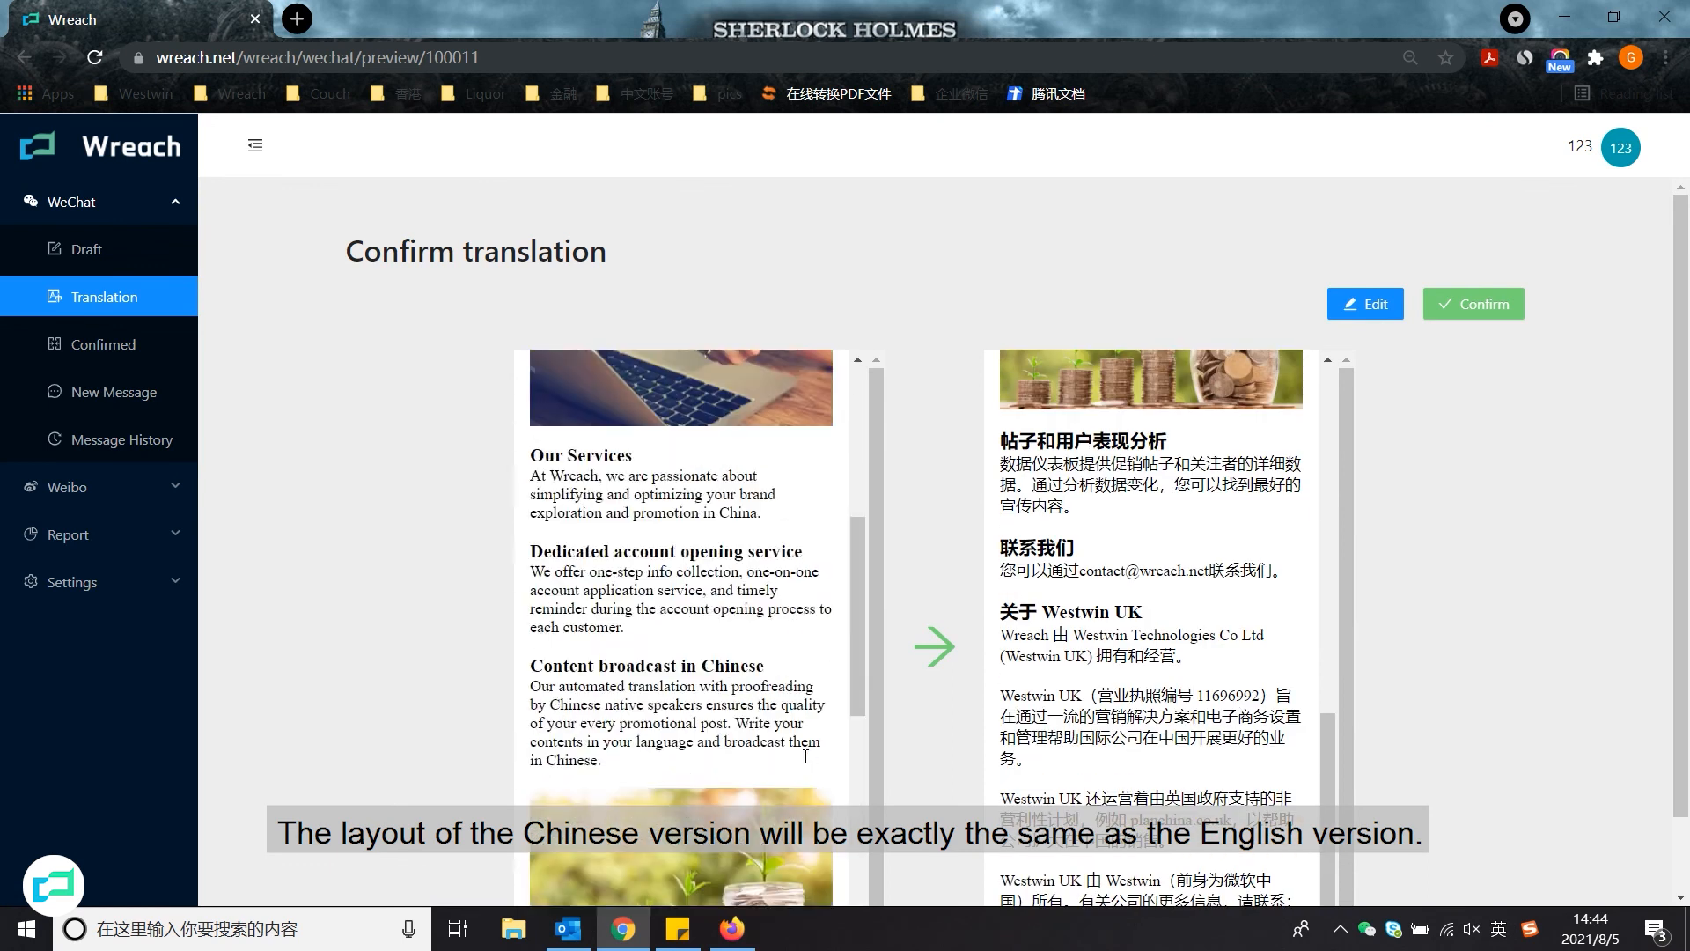
{"action": "scroll", "coordinate": [1232, 616], "scroll_direction": "up", "scroll_amount": 8}
{"action": "scroll", "coordinate": [1232, 616], "scroll_direction": "down", "scroll_amount": 8}
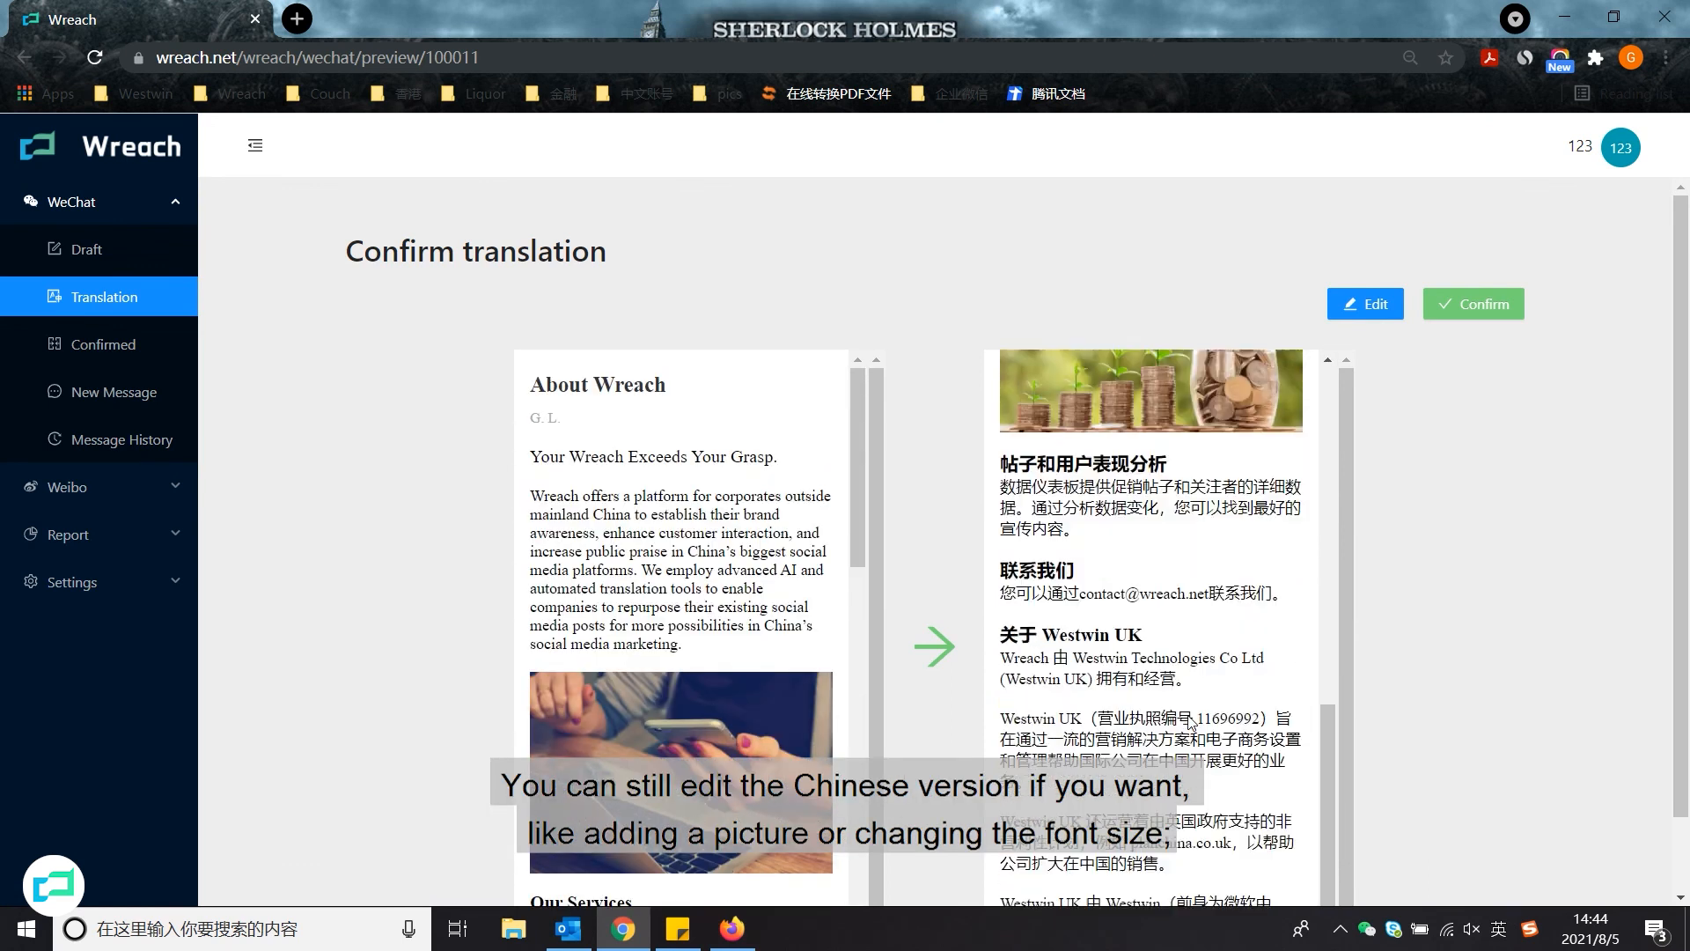
- Insert the media library picture of grey high-rise buildings at the end of the Chinese version and confirm the translation
{"action": "left_click", "coordinate": [1365, 304]}
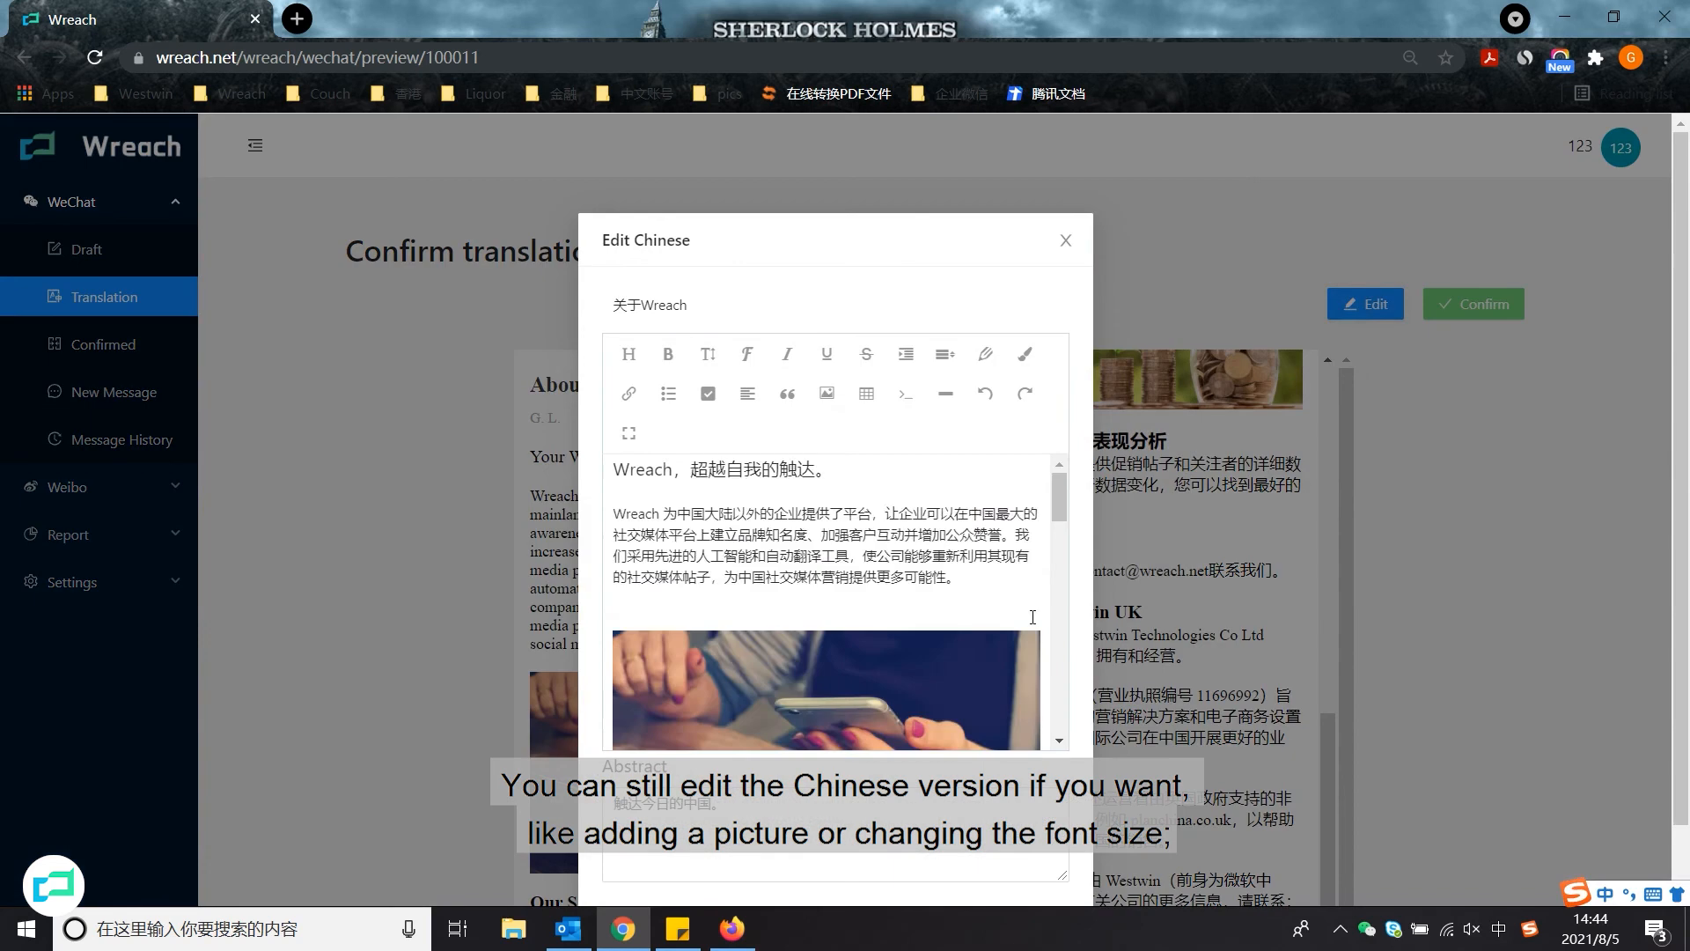
{"action": "scroll", "coordinate": [883, 613], "scroll_direction": "down", "scroll_amount": 3}
{"action": "scroll", "coordinate": [883, 613], "scroll_direction": "down", "scroll_amount": 6}
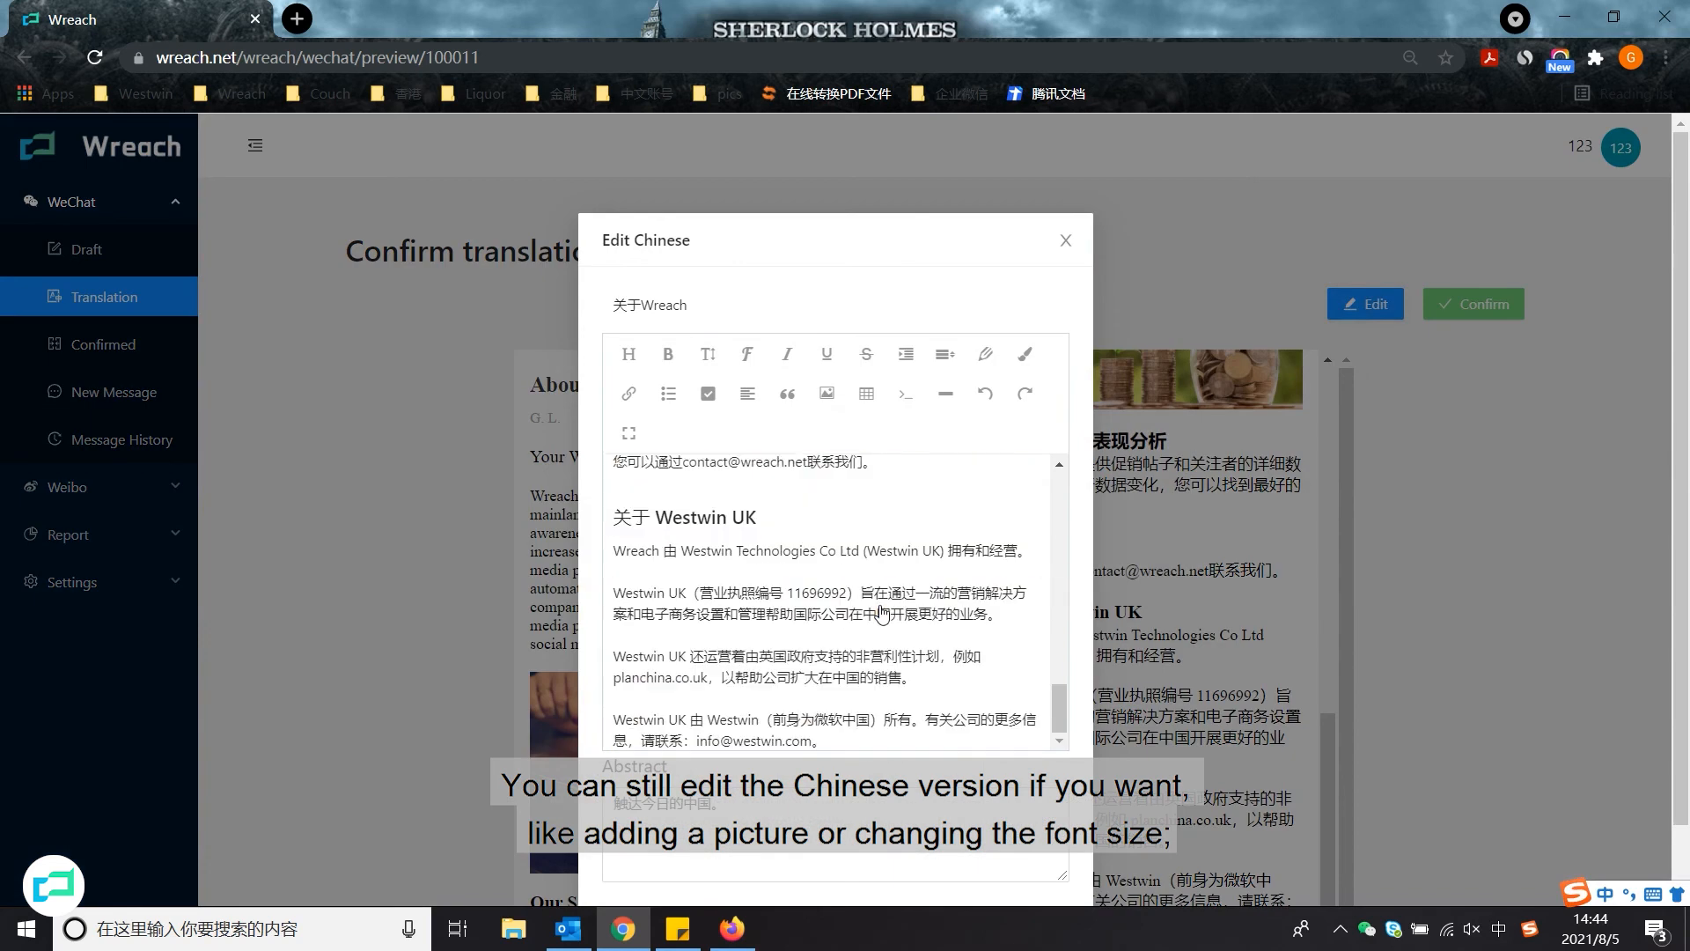
{"action": "left_click", "coordinate": [827, 393]}
{"action": "left_click", "coordinate": [776, 714]}
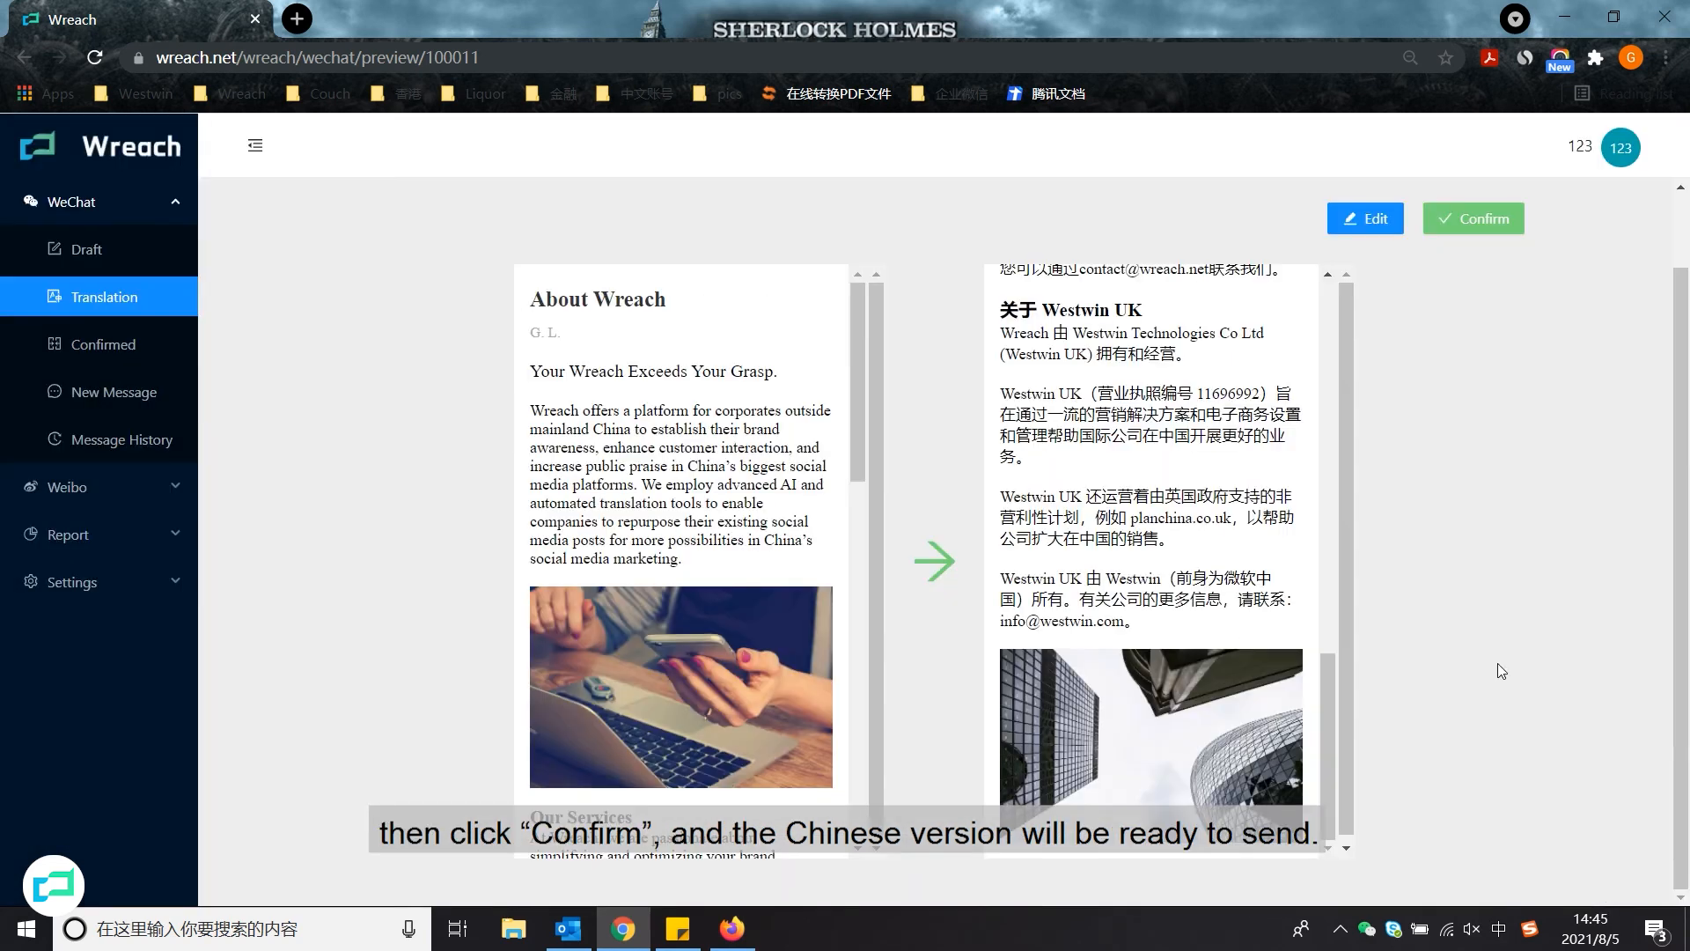
{"action": "left_click", "coordinate": [1480, 217]}
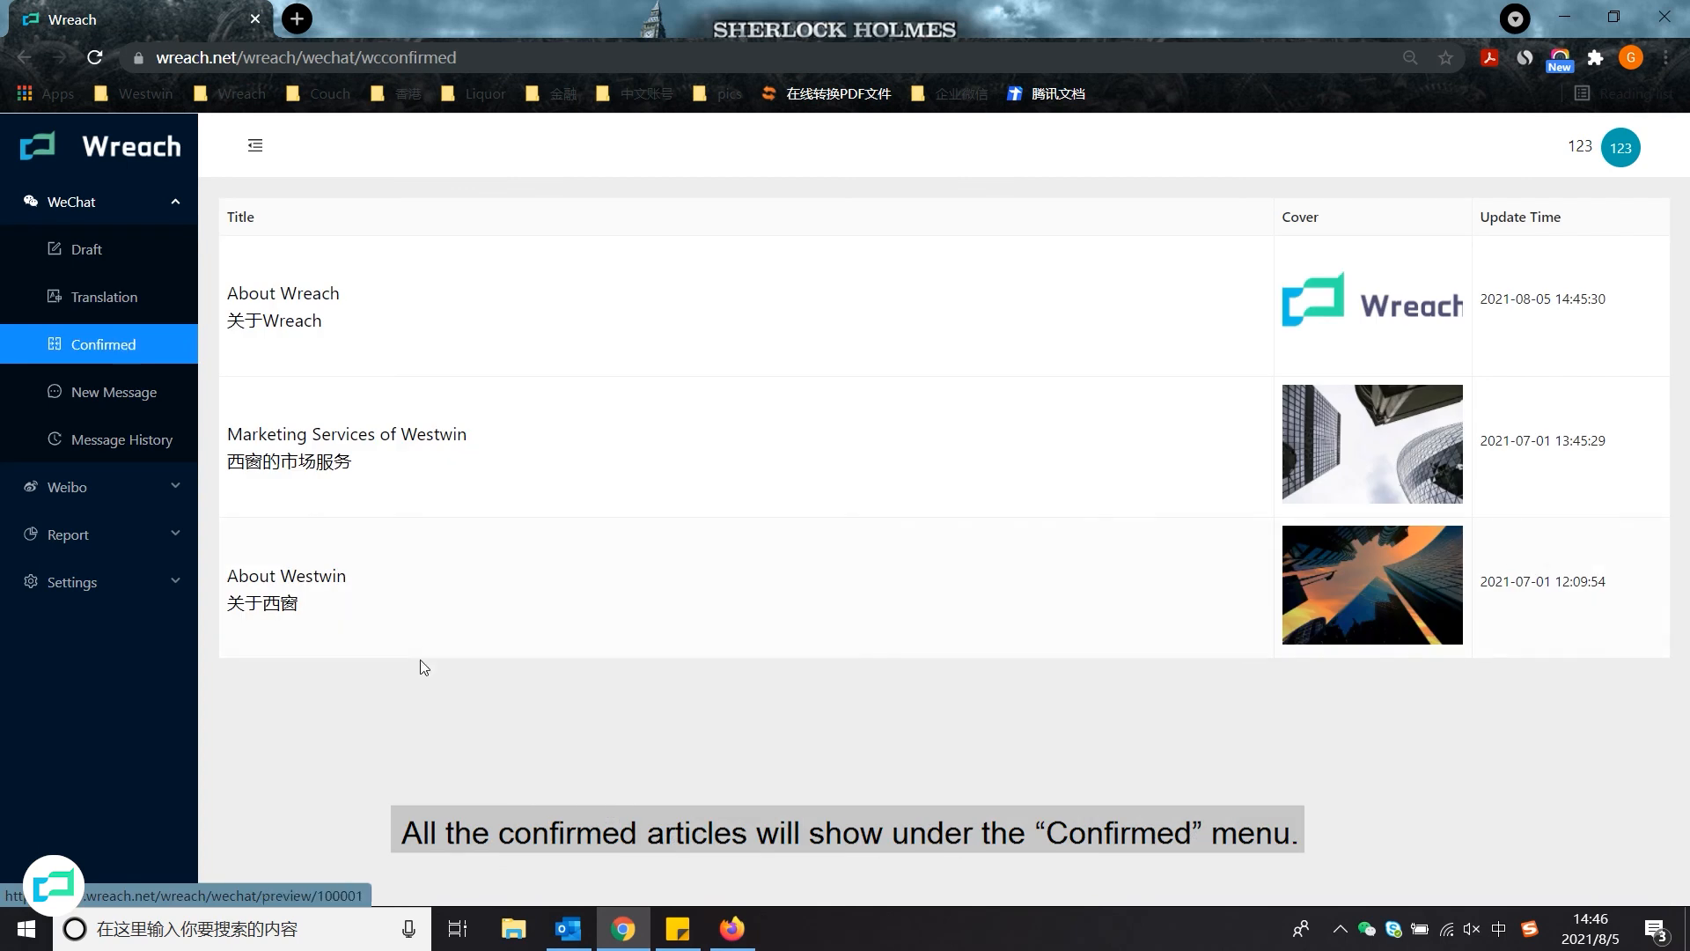
- Start a new WeChat message and add the confirmed article "About Wreach" to it
{"action": "left_click", "coordinate": [81, 401]}
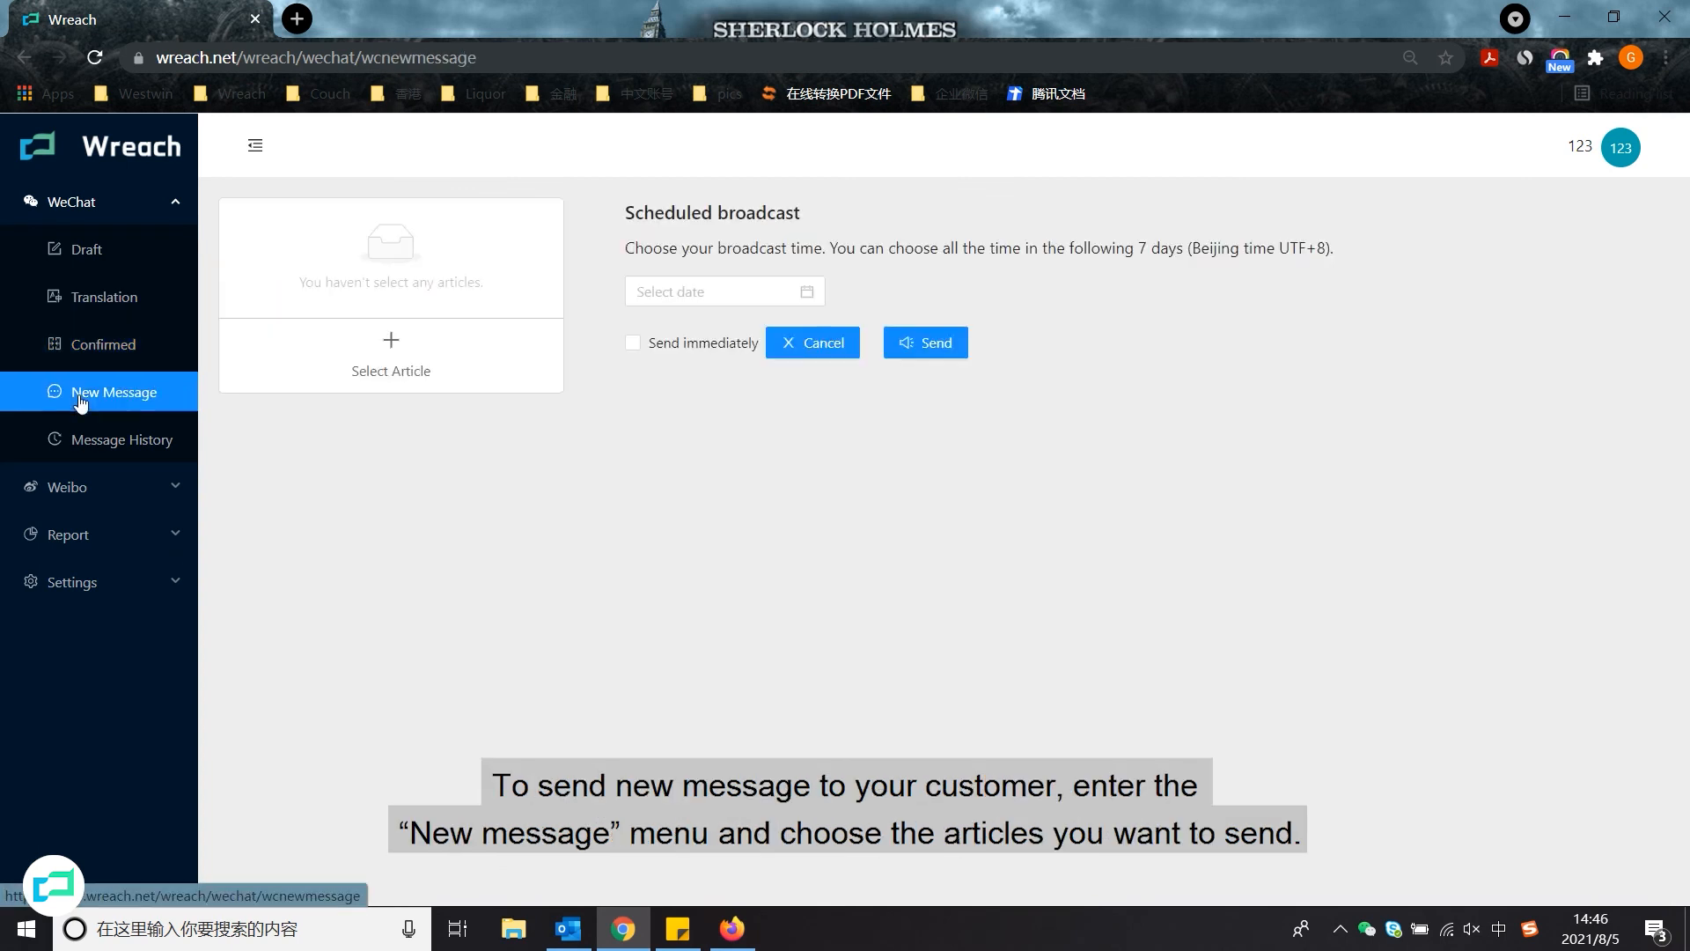
{"action": "left_click", "coordinate": [393, 363]}
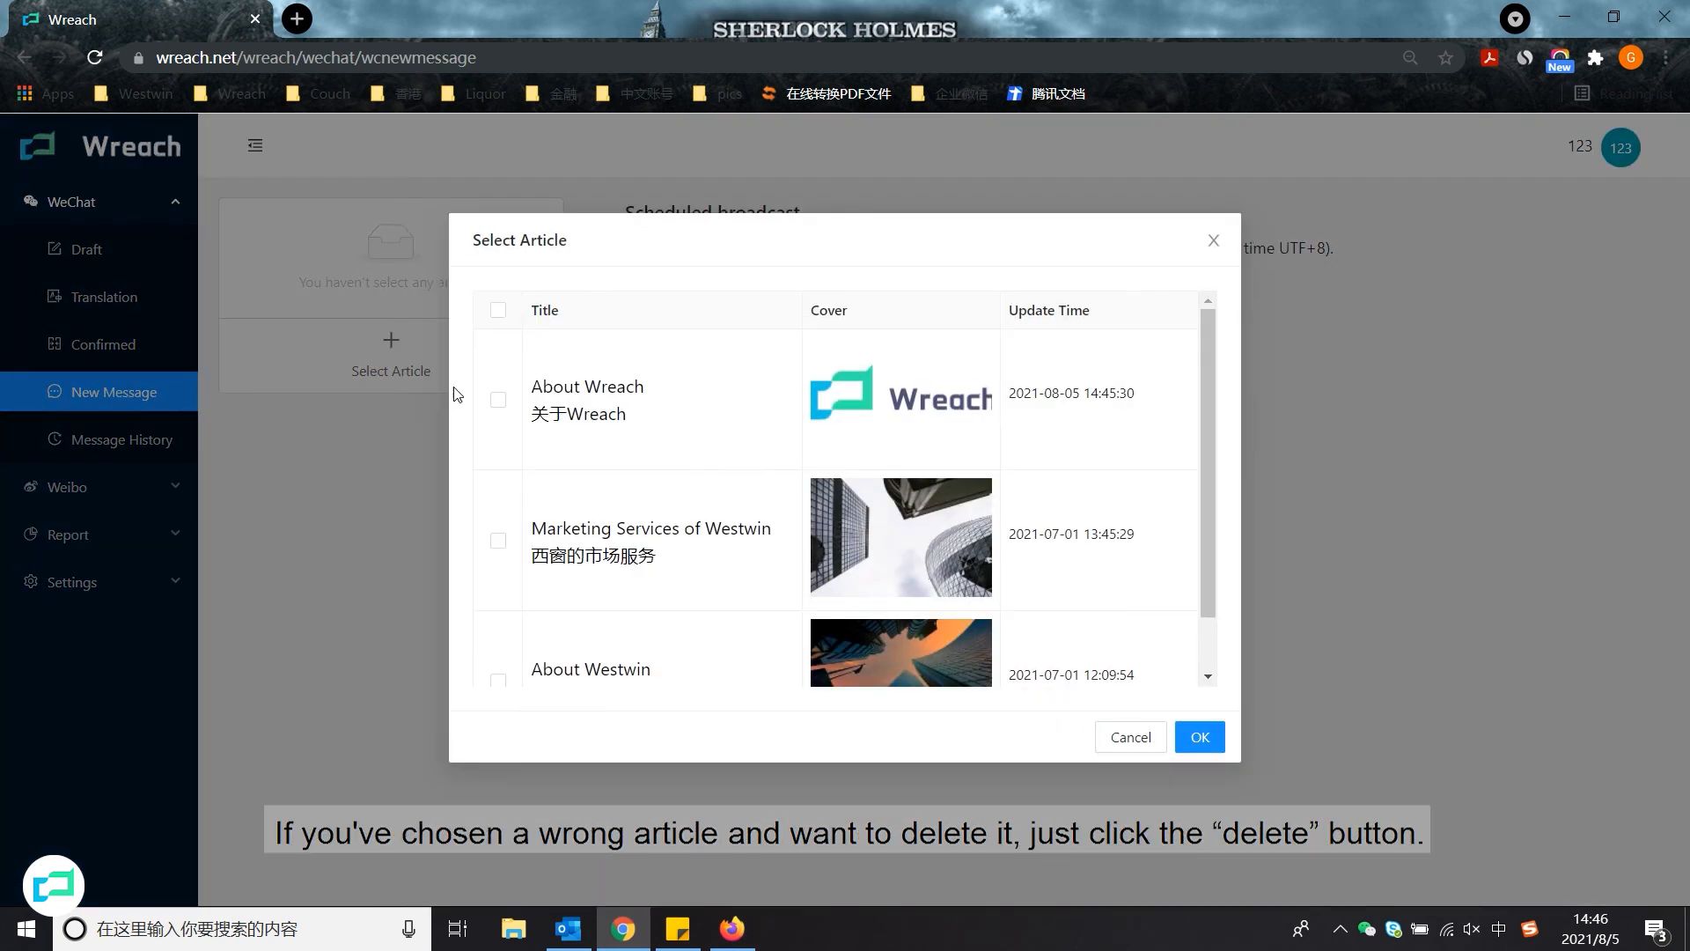
{"action": "left_click", "coordinate": [498, 399]}
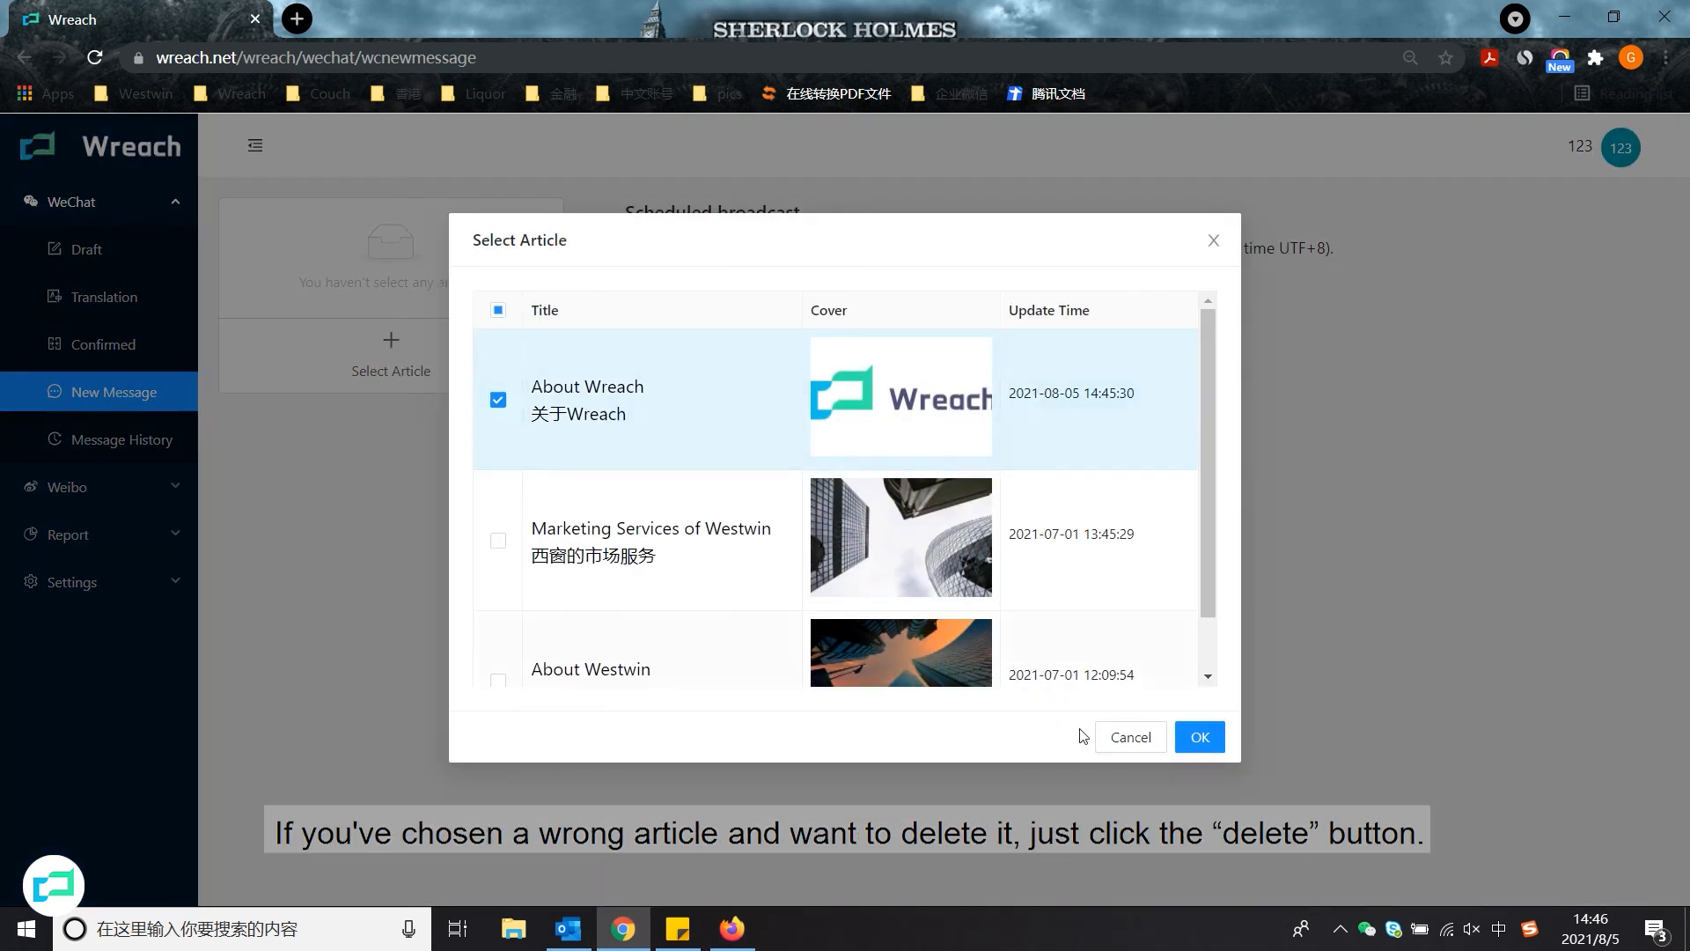
{"action": "left_click", "coordinate": [1214, 735]}
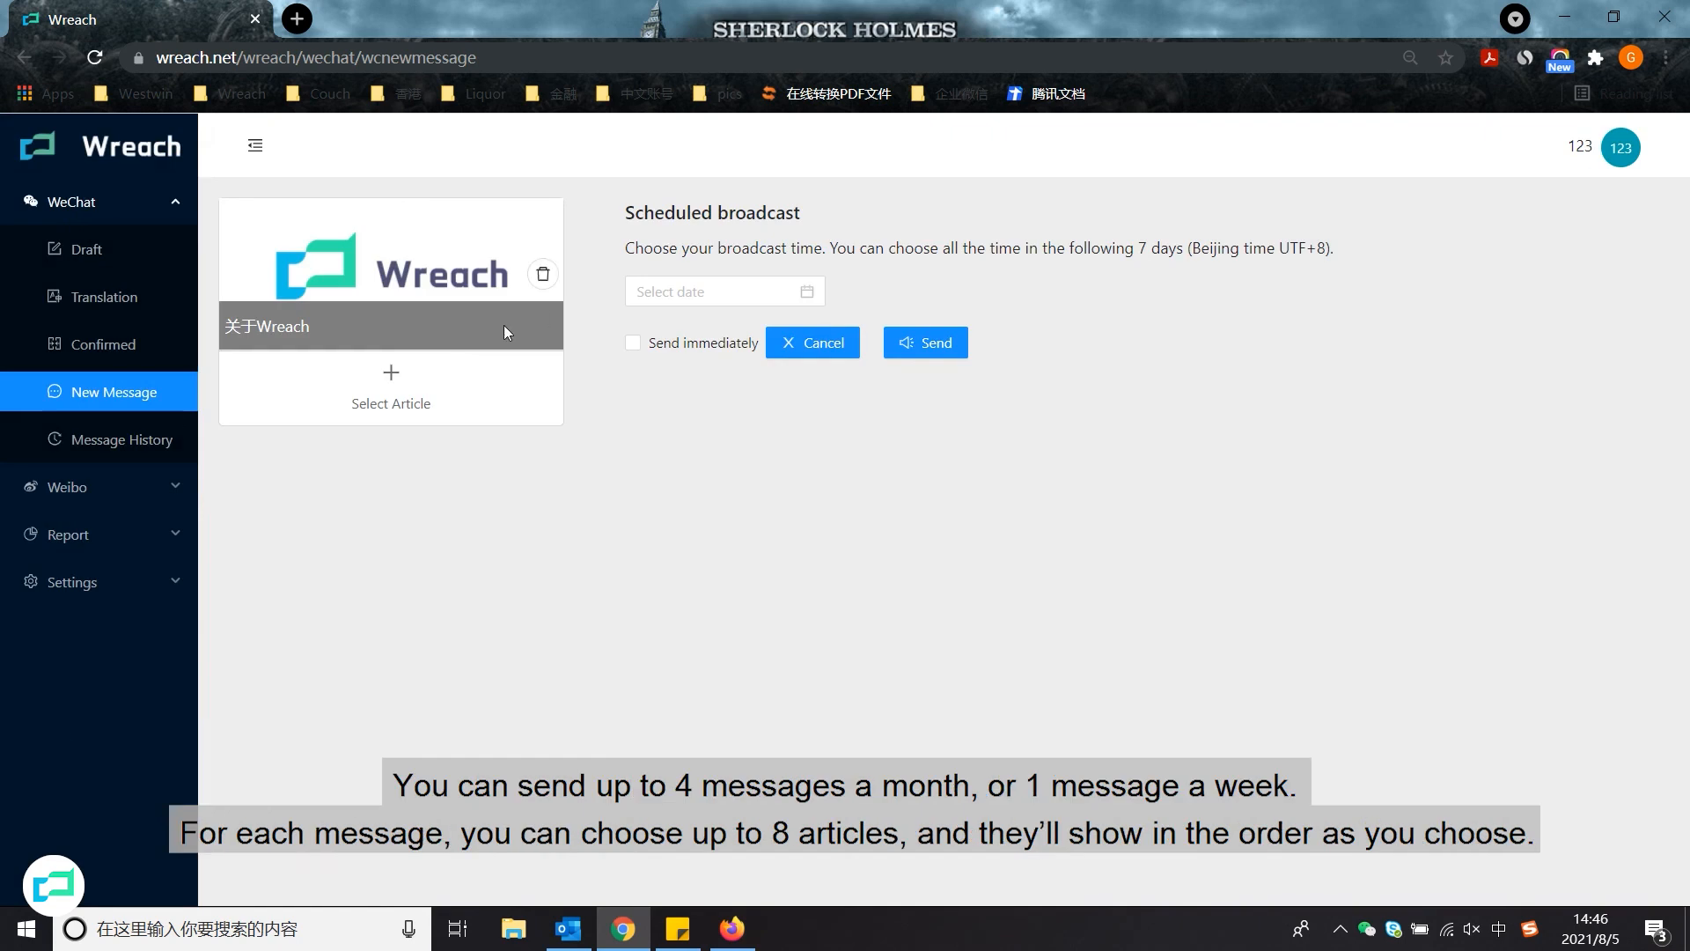
- Add the "Marketing Services of Westwin" article to the message as a second item and remove it again
{"action": "left_click", "coordinate": [429, 388]}
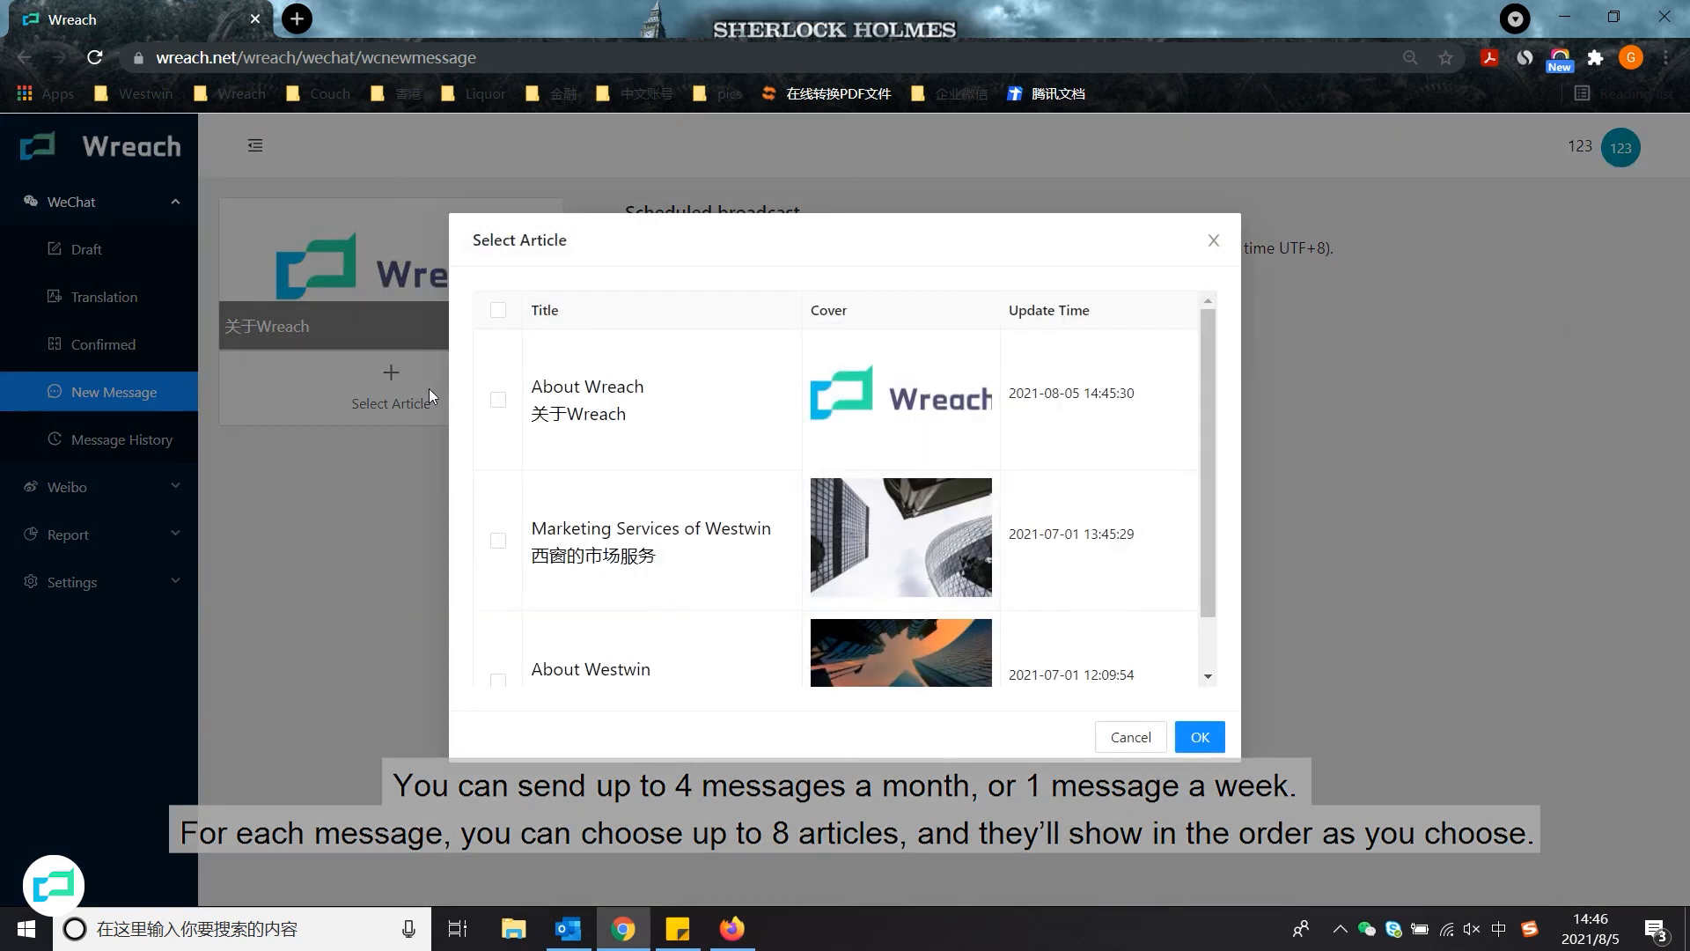
{"action": "left_click", "coordinate": [498, 539]}
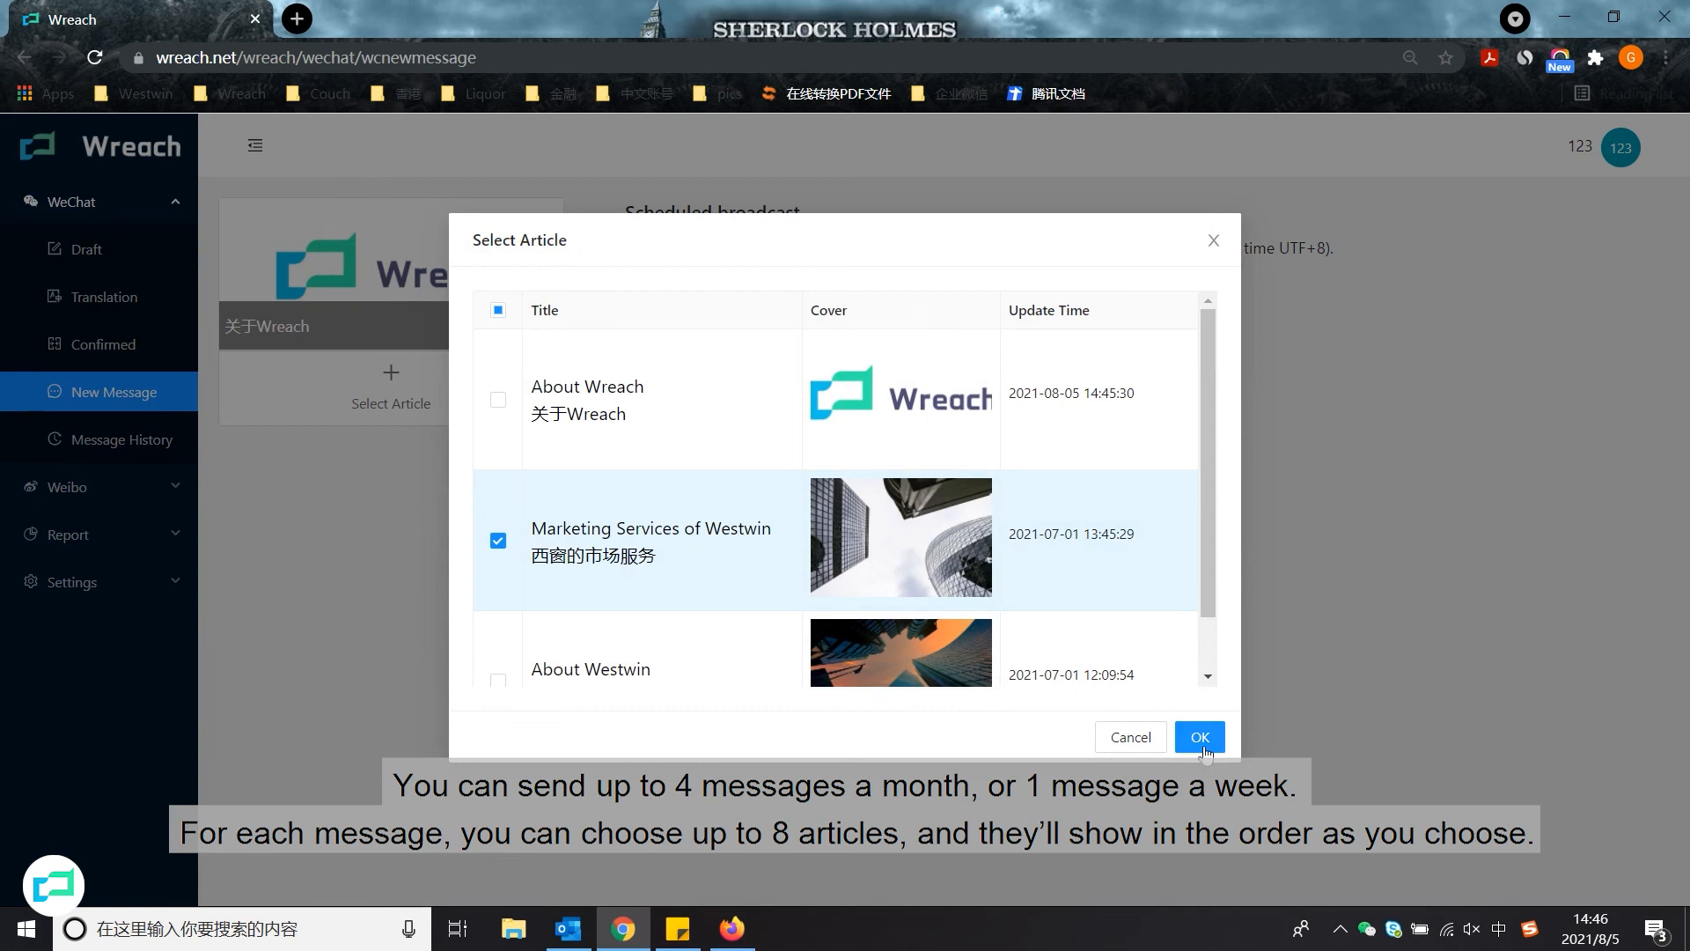
{"action": "left_click", "coordinate": [1201, 739]}
{"action": "mouse_move", "coordinate": [443, 381]}
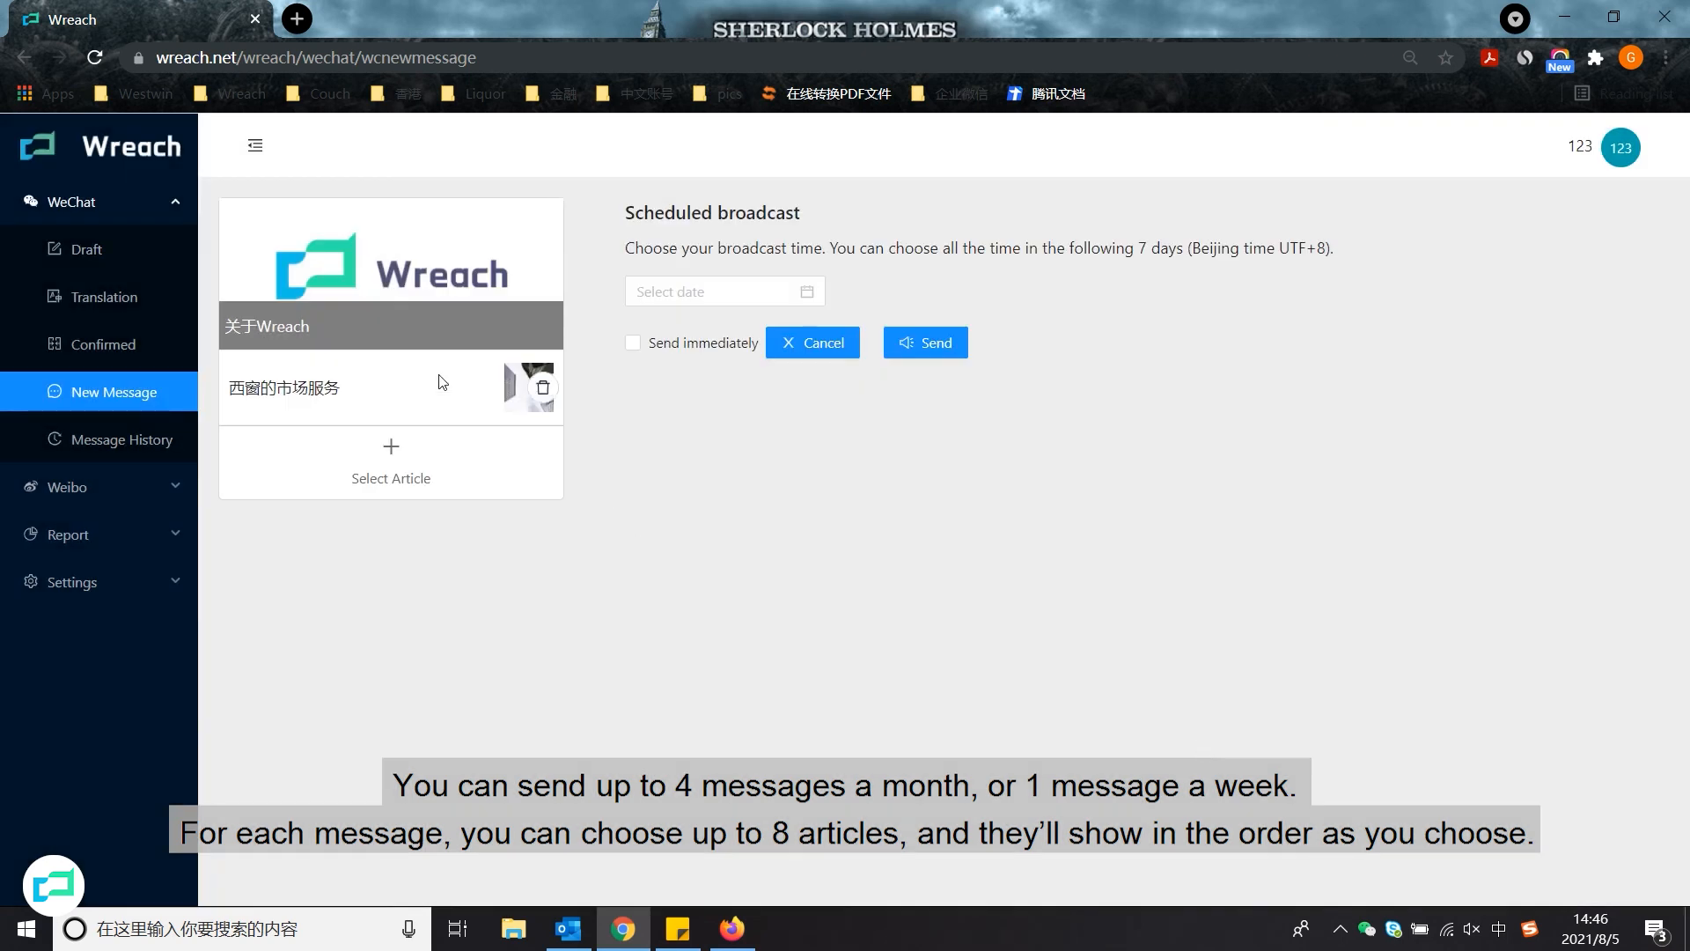
{"action": "left_click", "coordinate": [539, 390]}
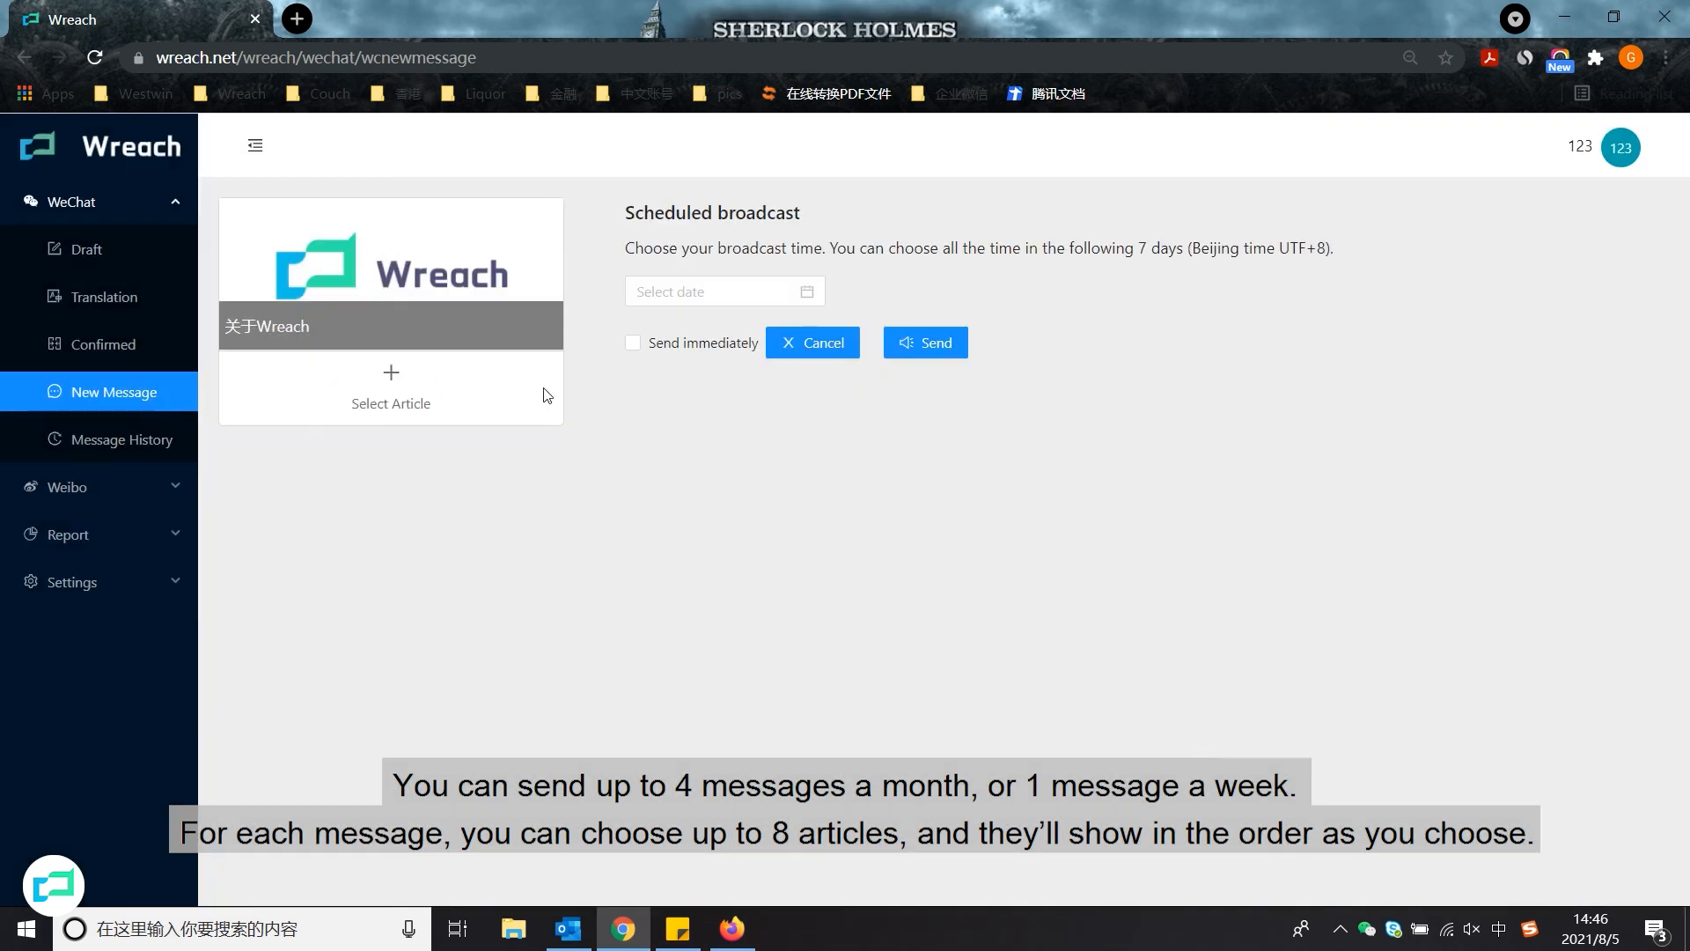
{"action": "left_click", "coordinate": [692, 291]}
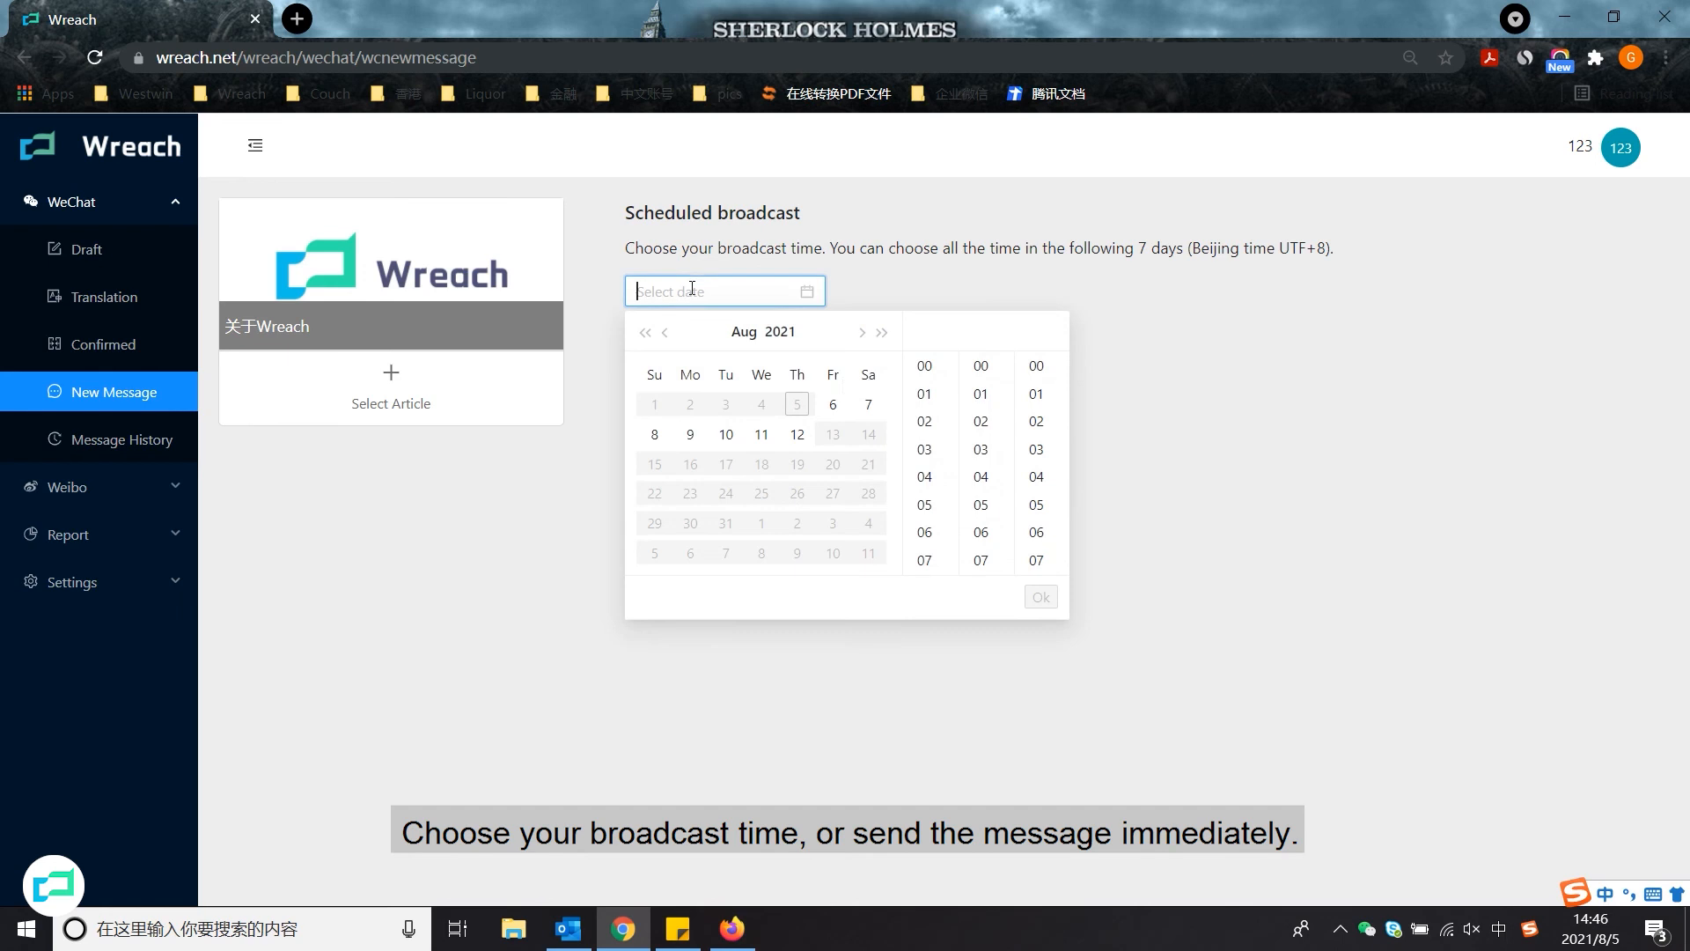
{"action": "left_click", "coordinate": [832, 404]}
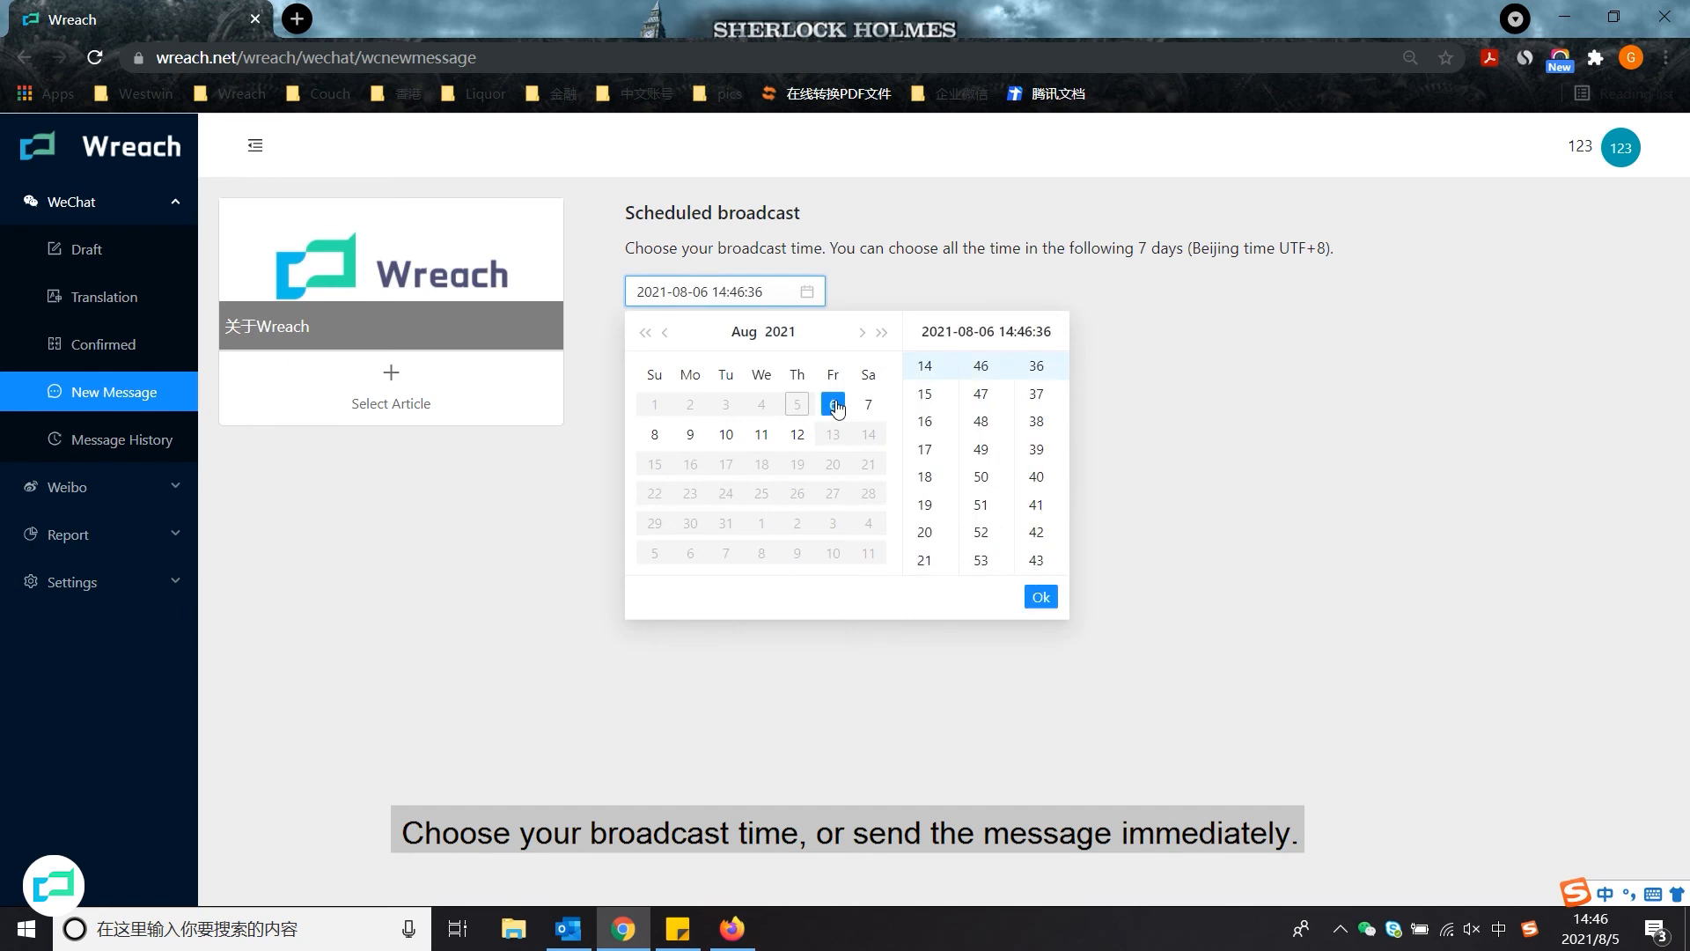
{"action": "left_click", "coordinate": [1040, 596]}
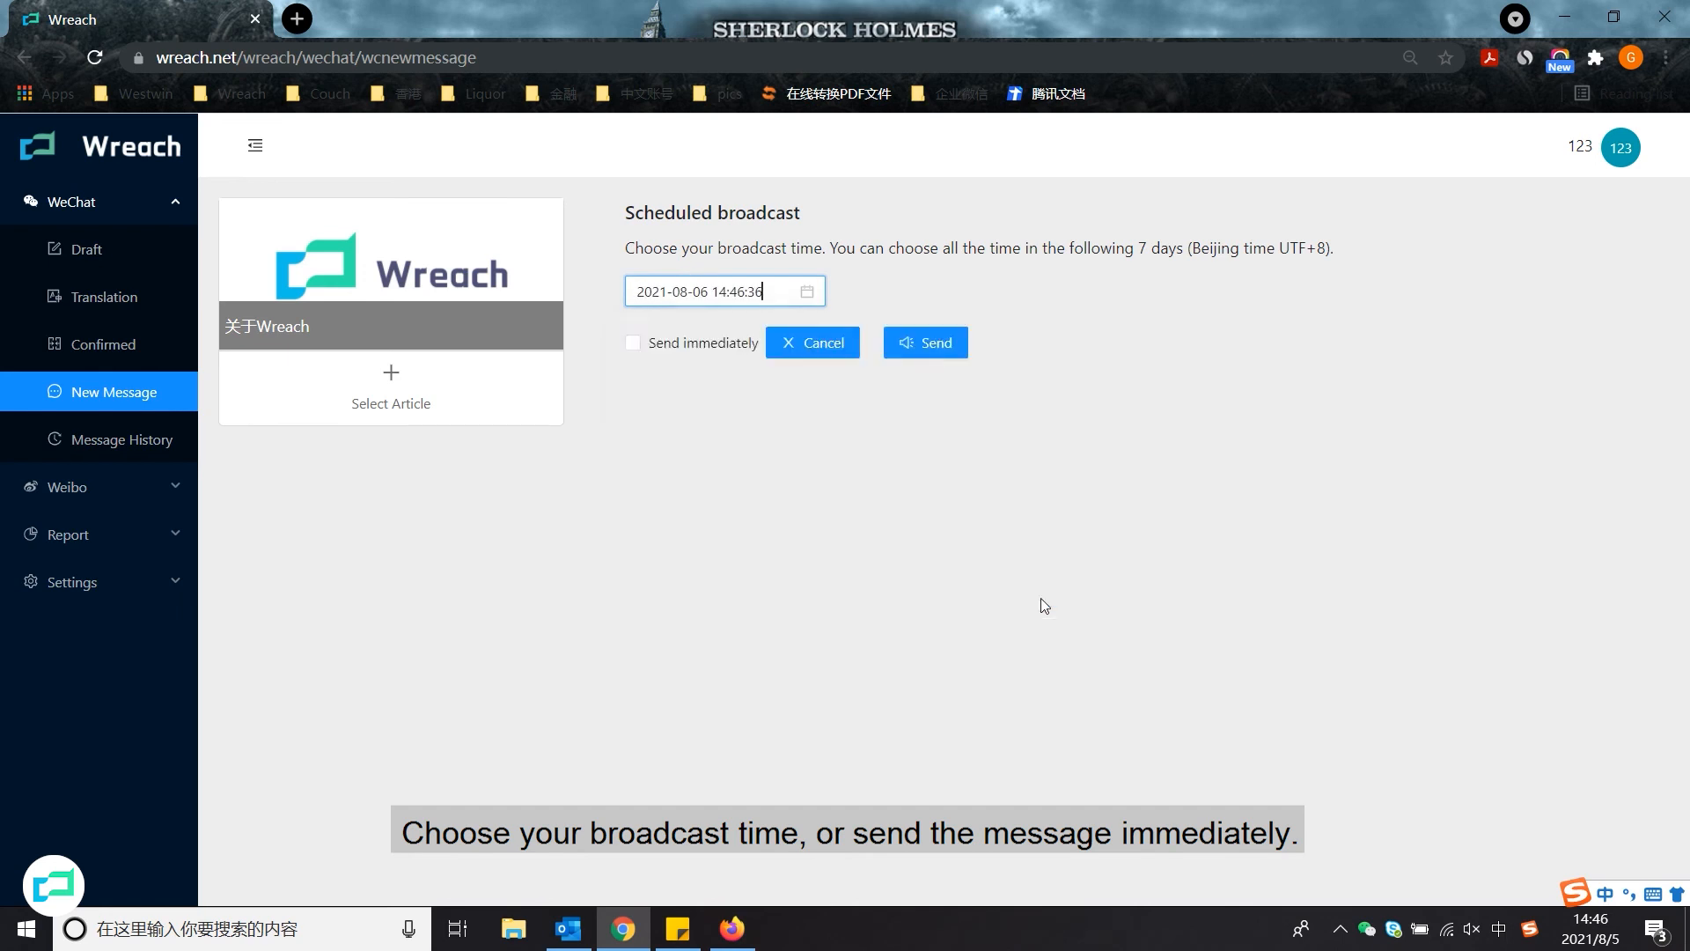
{"action": "left_click", "coordinate": [634, 342]}
{"action": "left_click", "coordinate": [940, 300]}
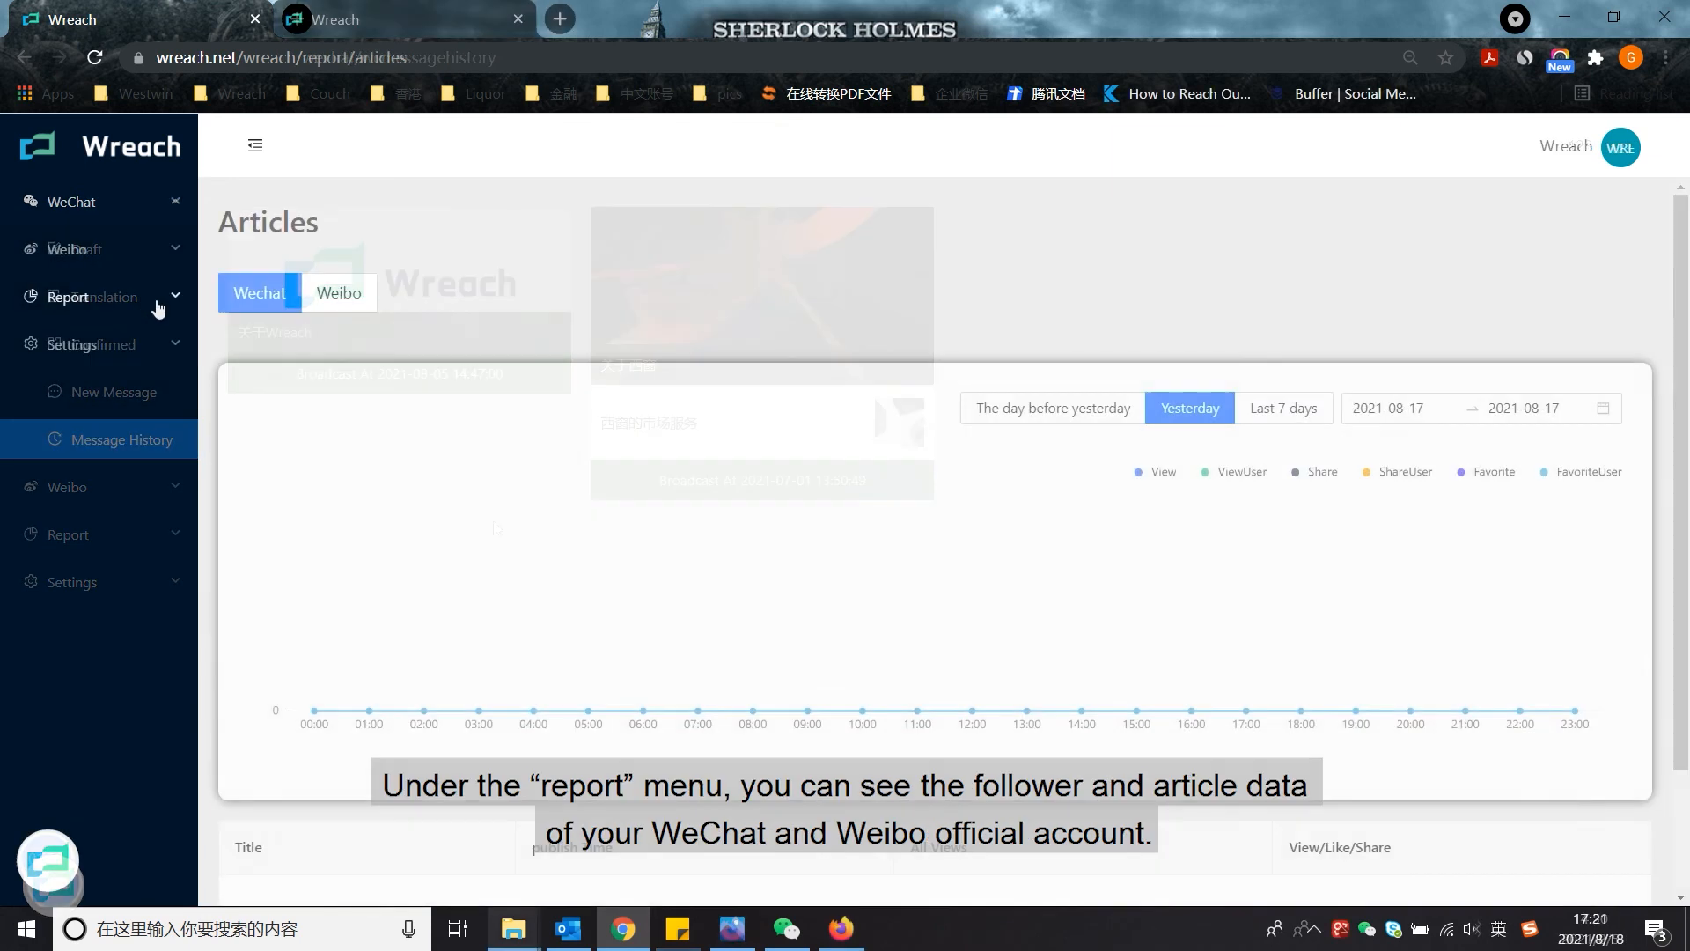
- View the WeChat follower and article reports, and look at the date range selection of the articles chart
{"action": "left_click", "coordinate": [135, 353]}
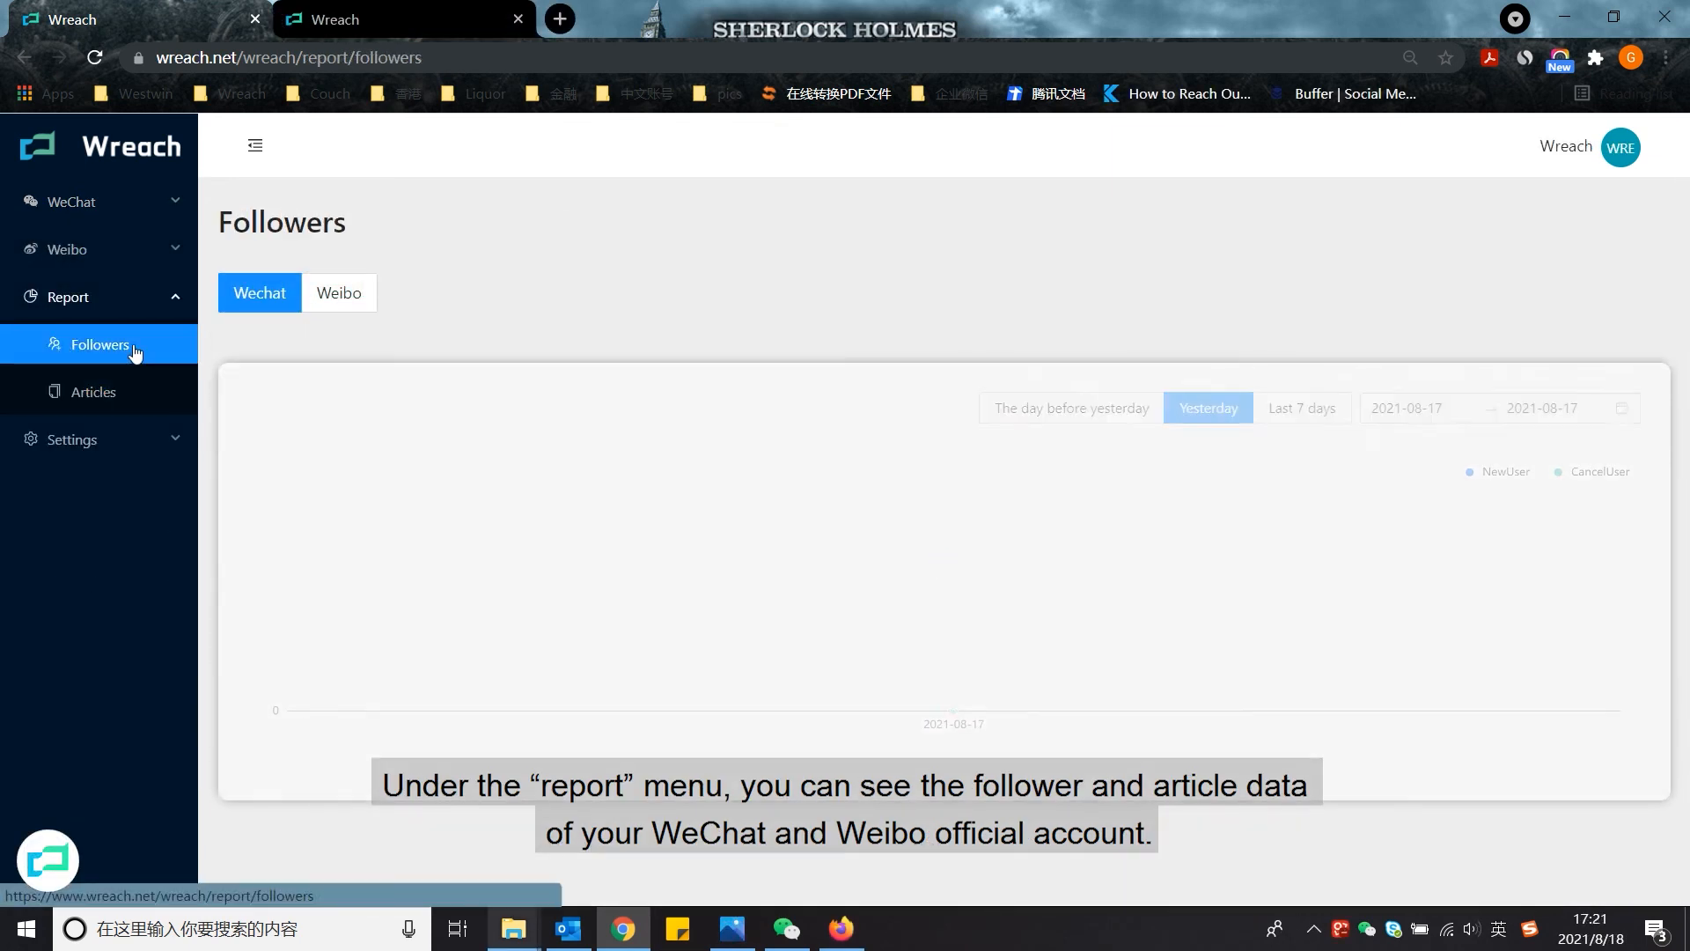
{"action": "left_click", "coordinate": [140, 392]}
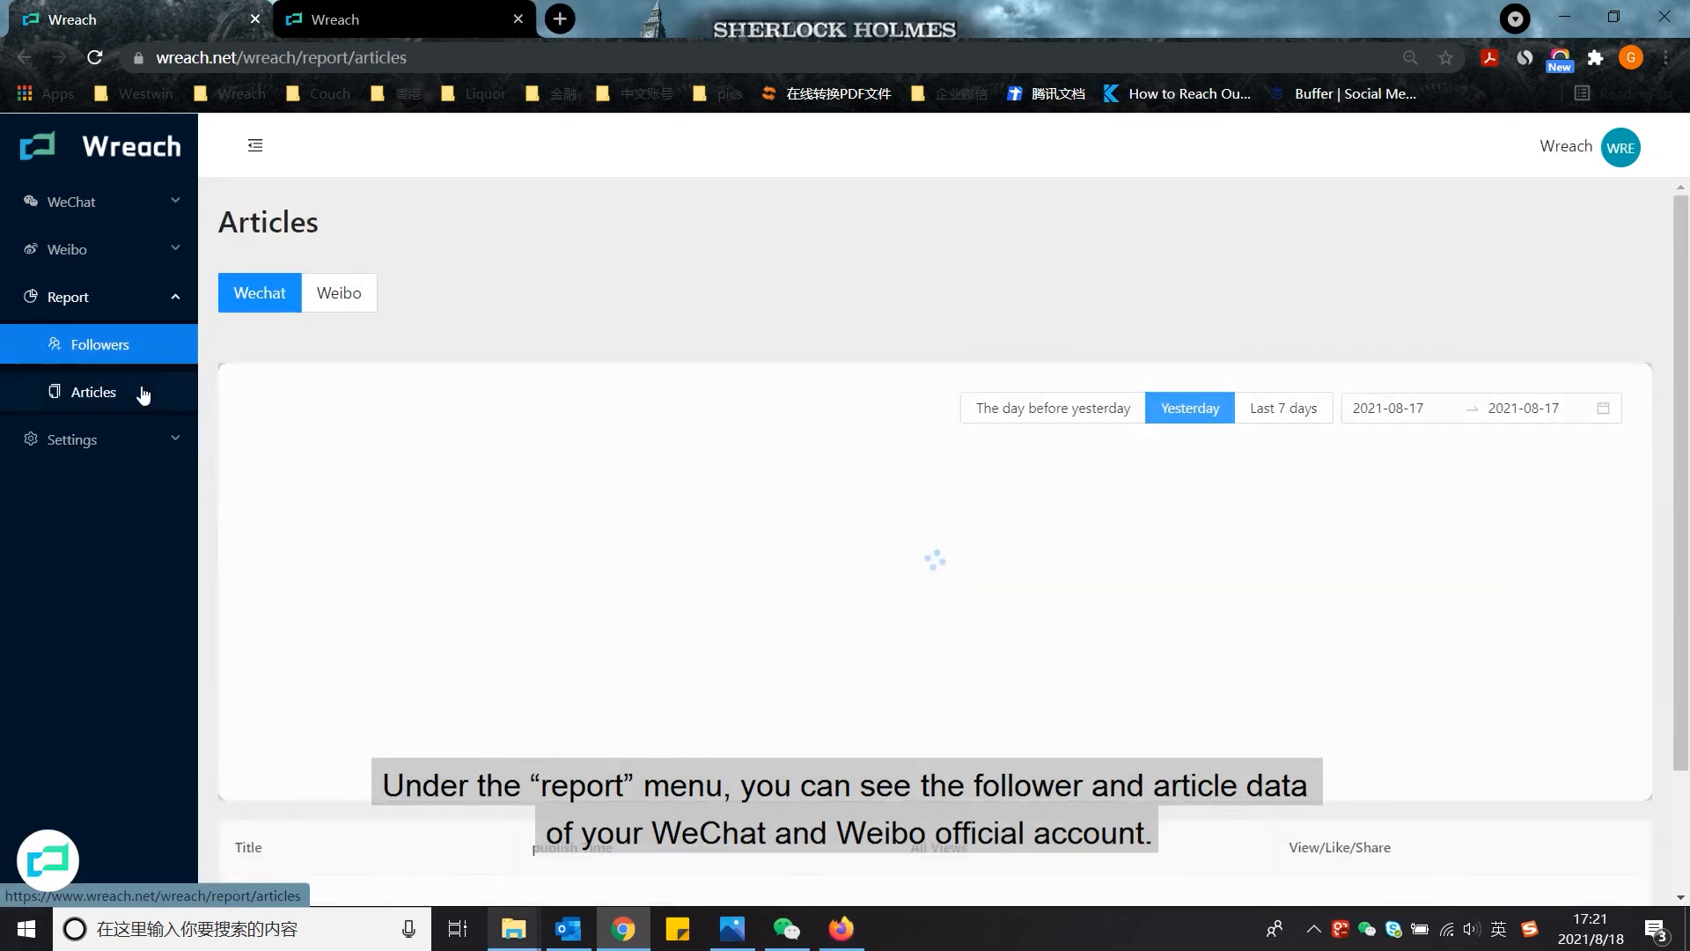
{"action": "left_click", "coordinate": [1414, 412]}
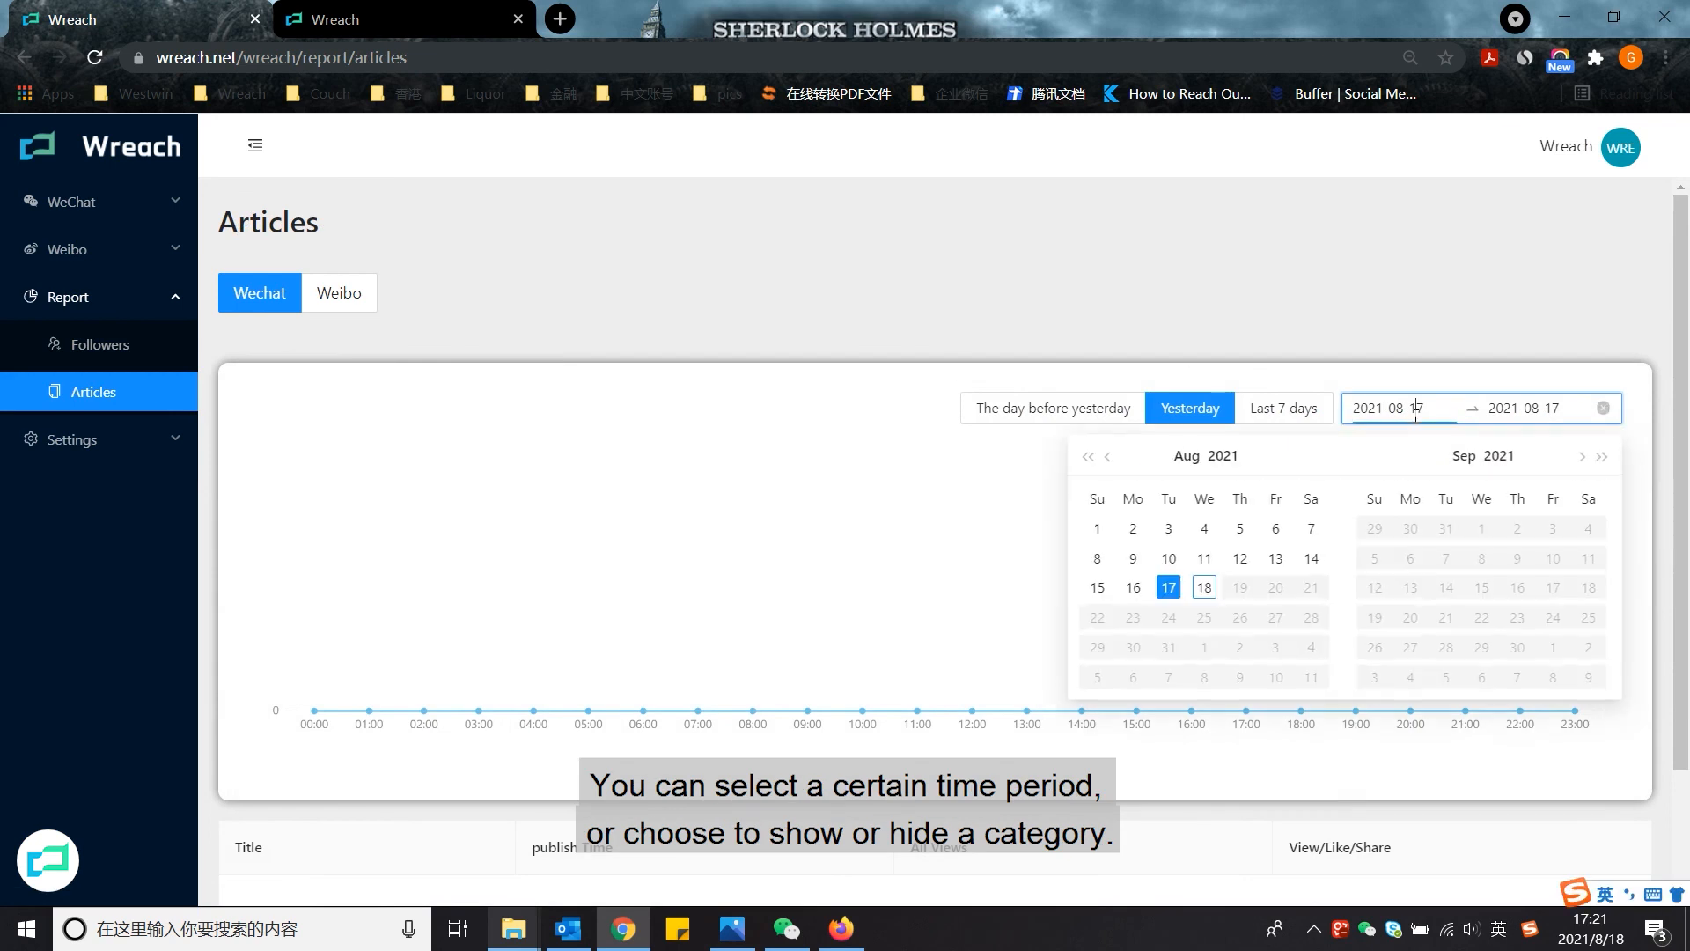
{"action": "left_click", "coordinate": [1523, 407]}
{"action": "left_click", "coordinate": [1525, 299]}
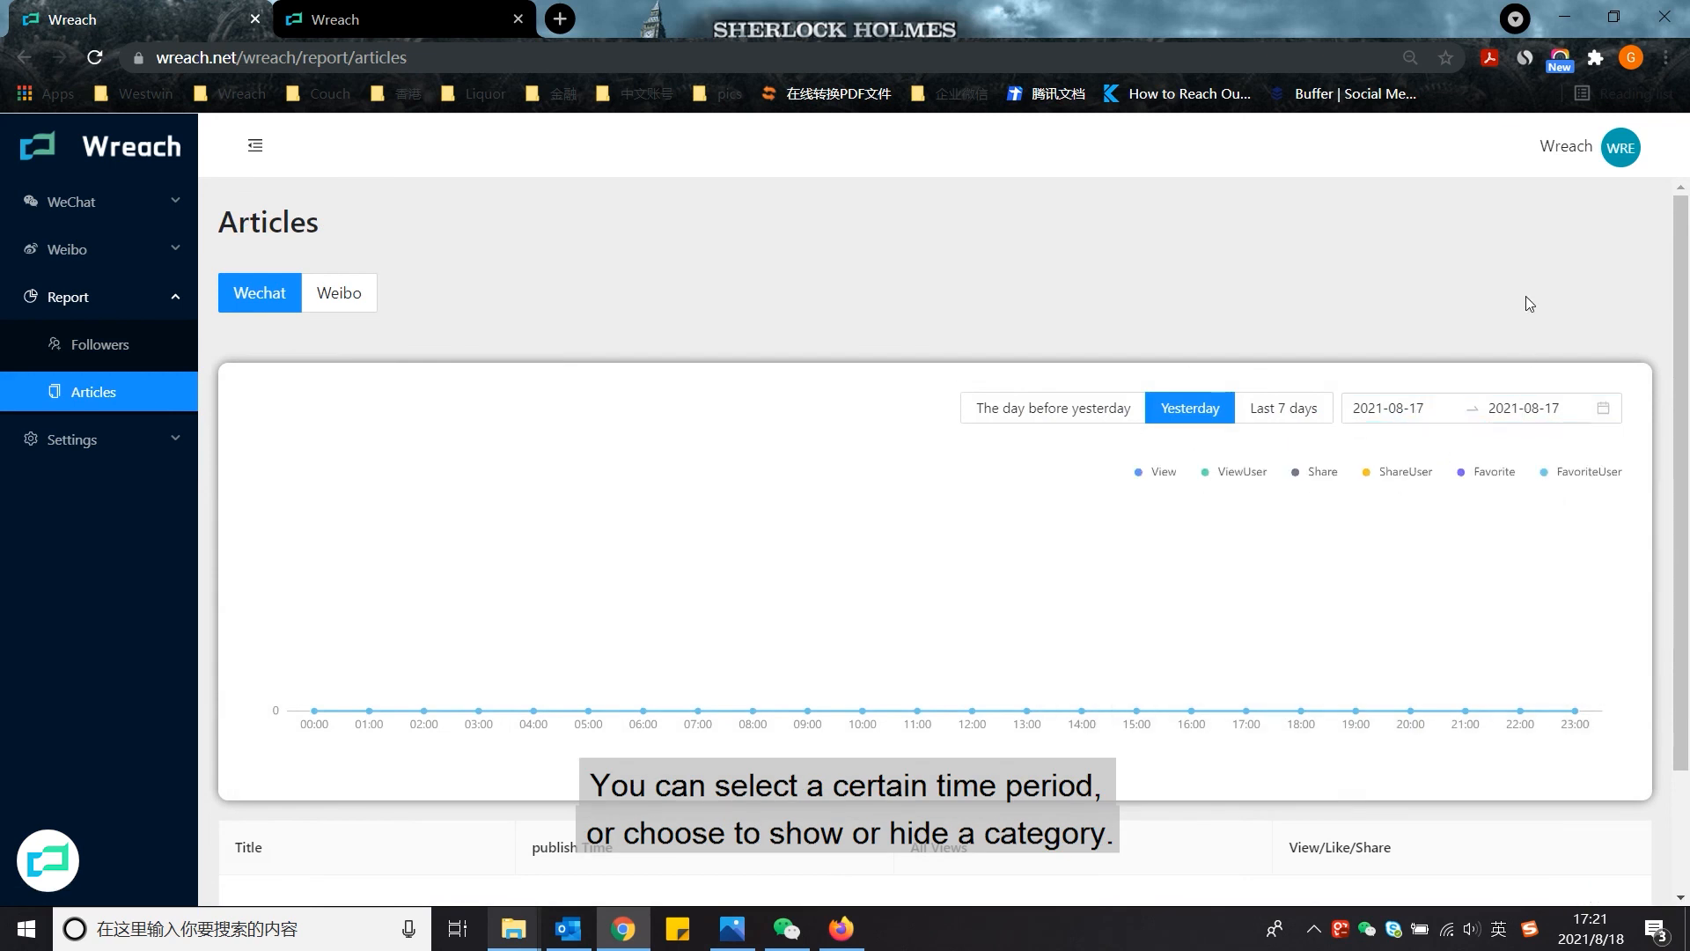
- Hide and show the Favorite category in the WeChat articles chart, and toggle the FavoriteUser category
{"action": "left_click", "coordinate": [1501, 479]}
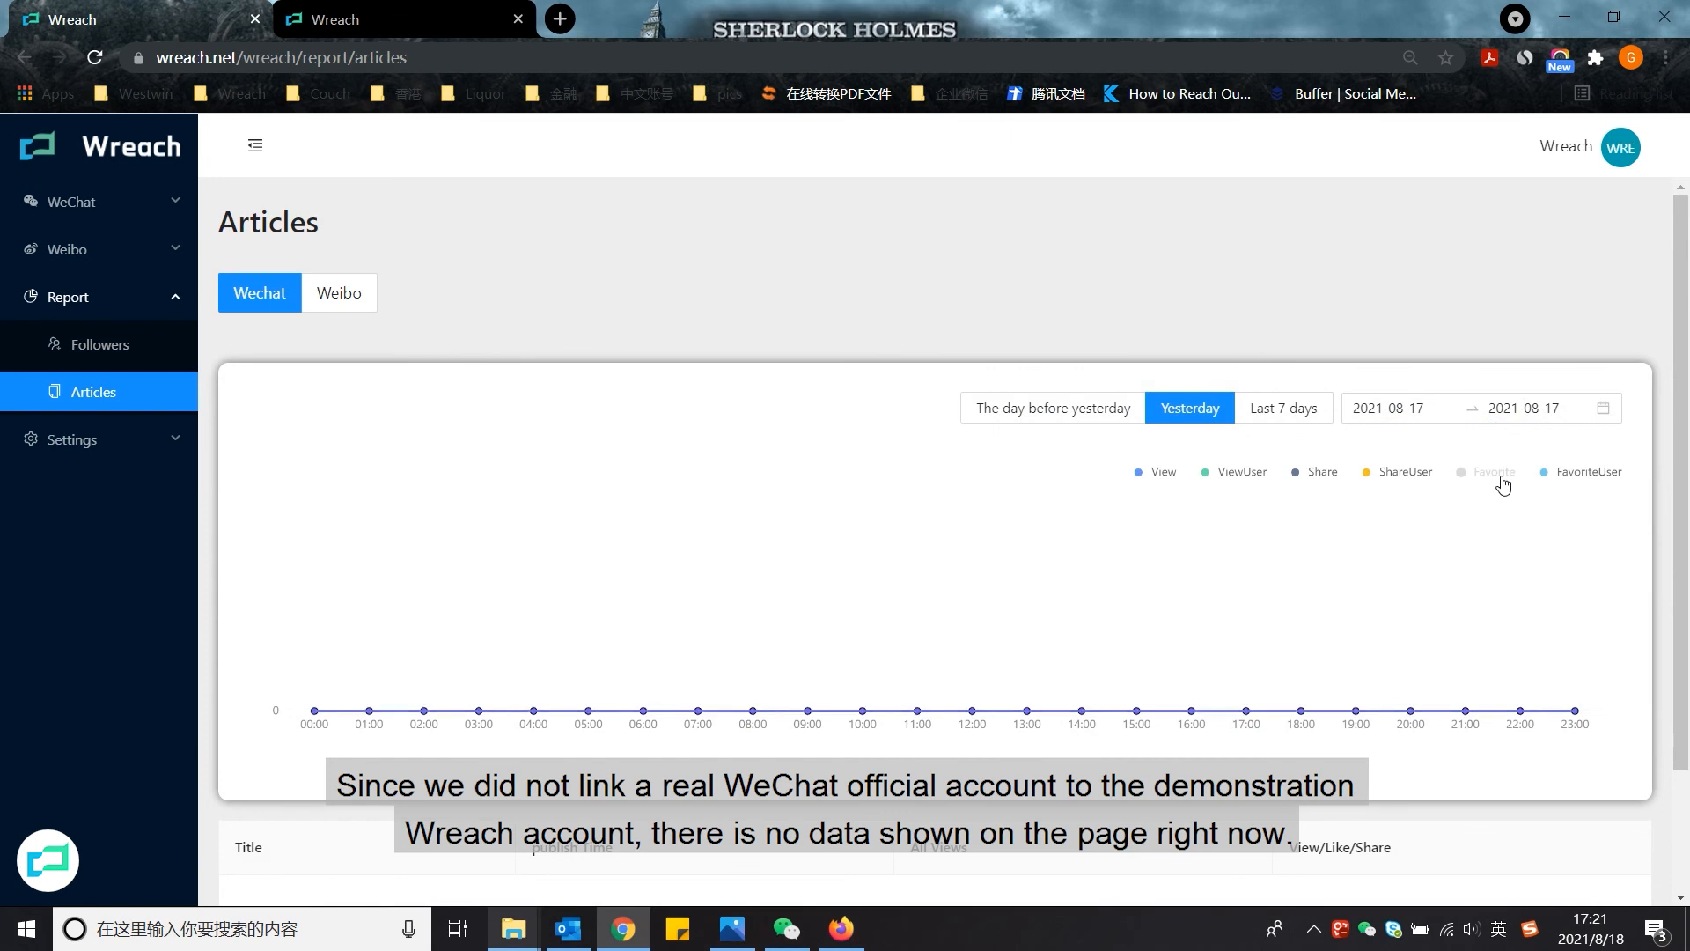
{"action": "left_click", "coordinate": [1497, 478]}
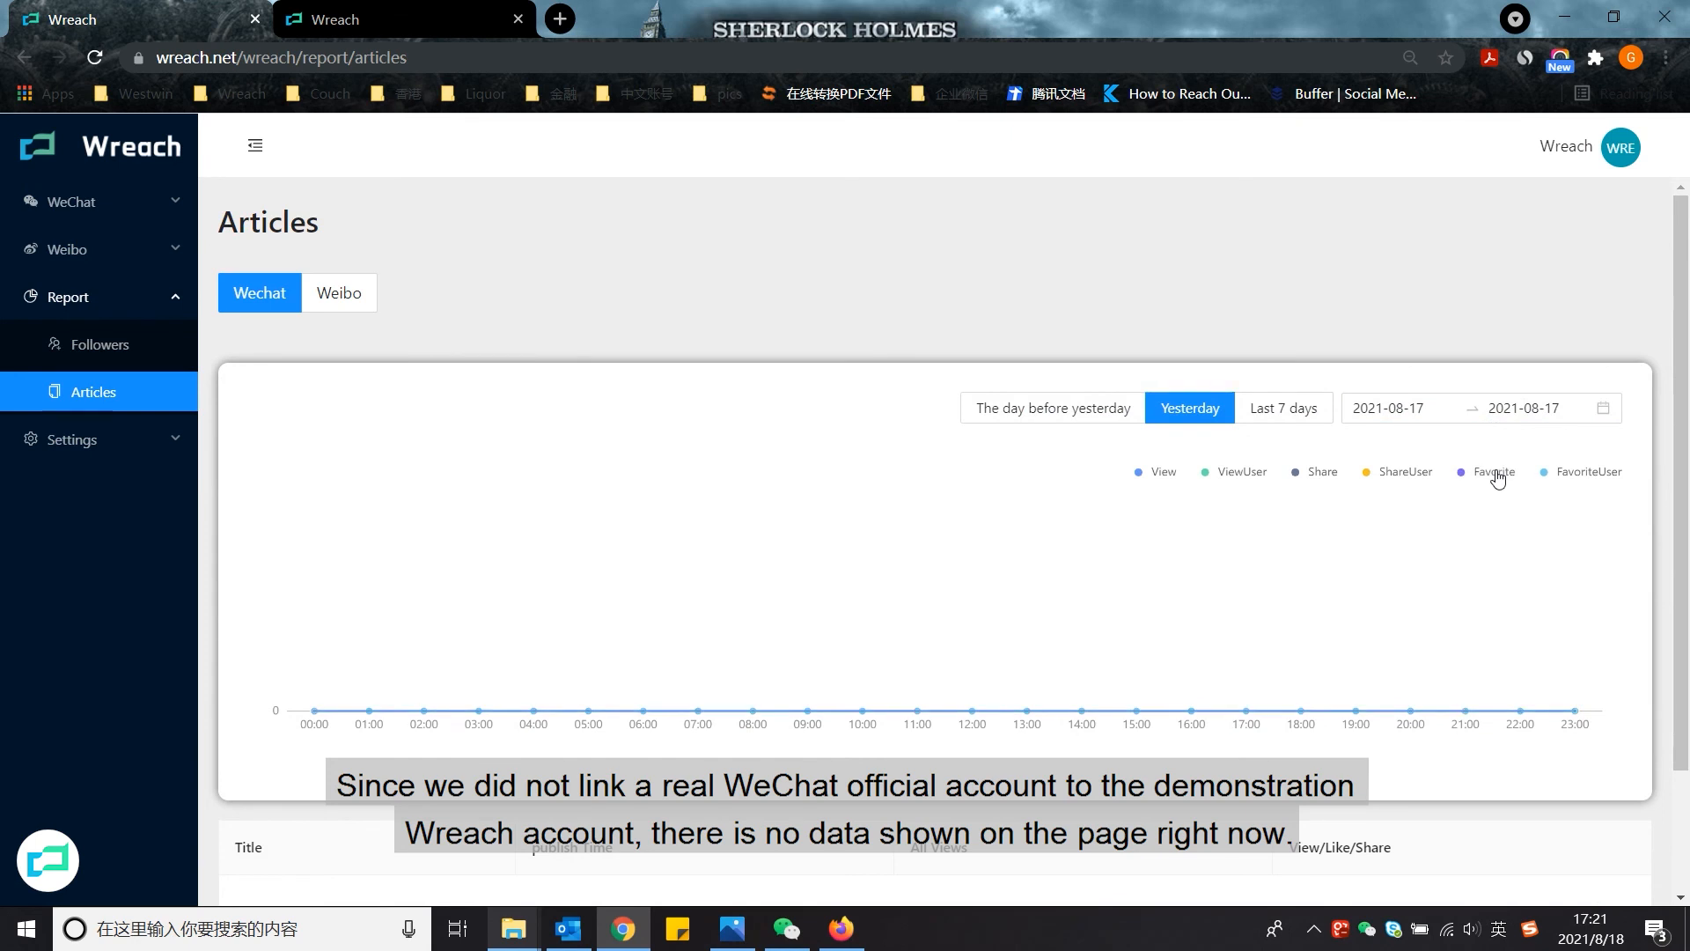
{"action": "left_click", "coordinate": [1563, 480]}
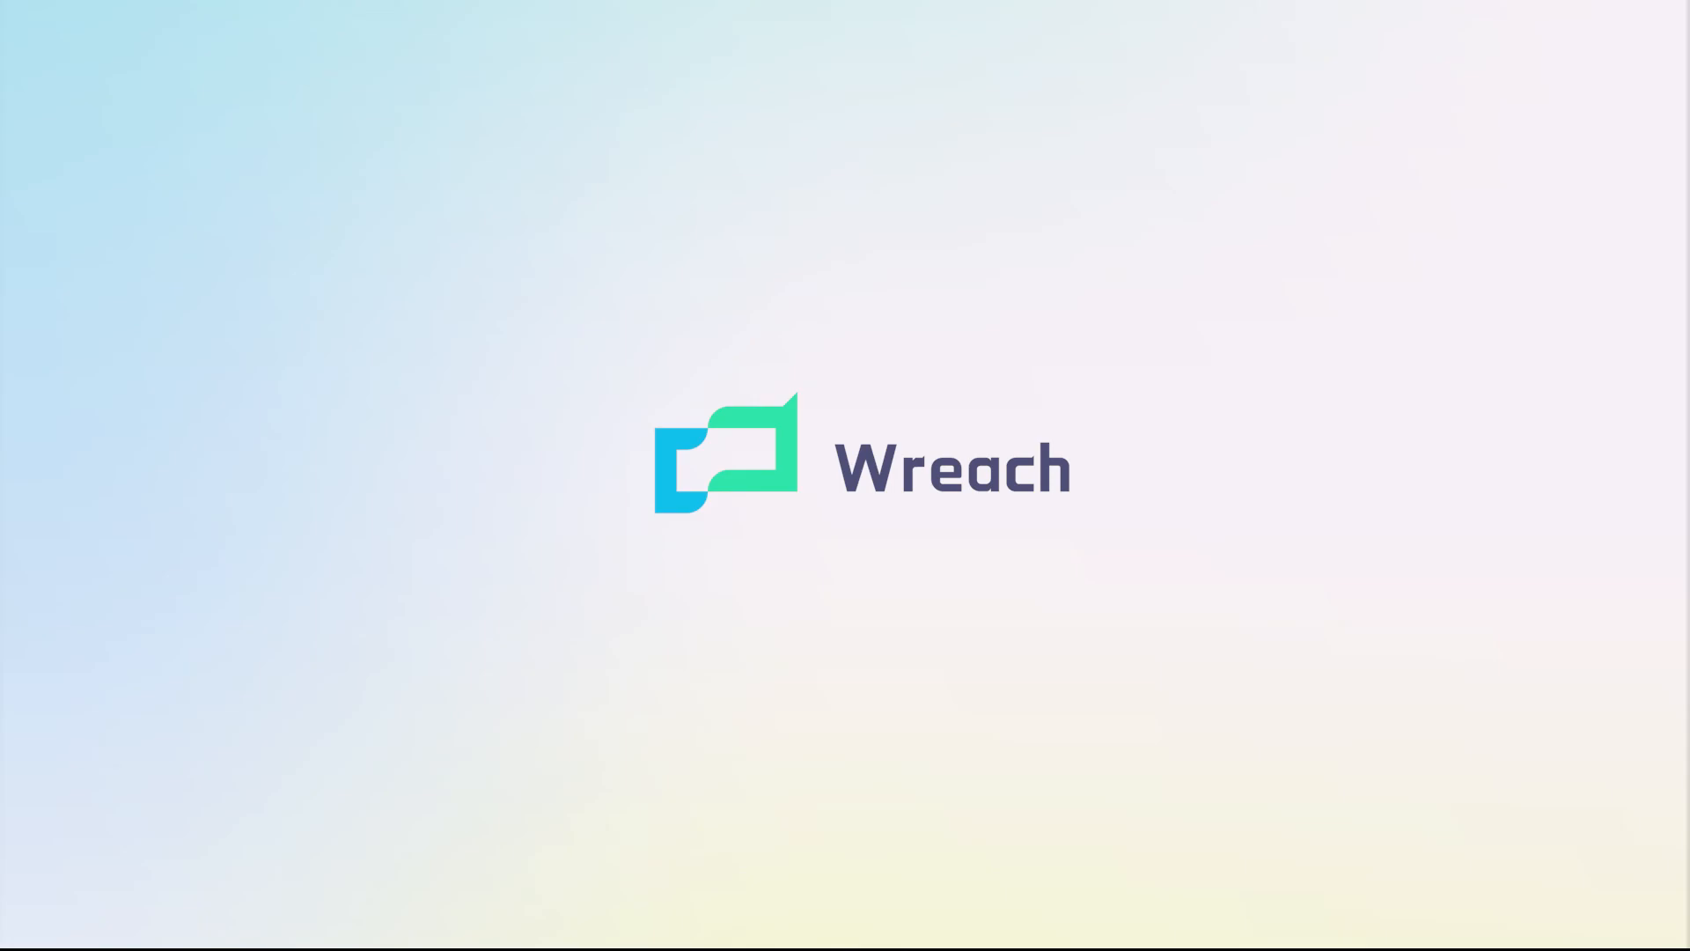